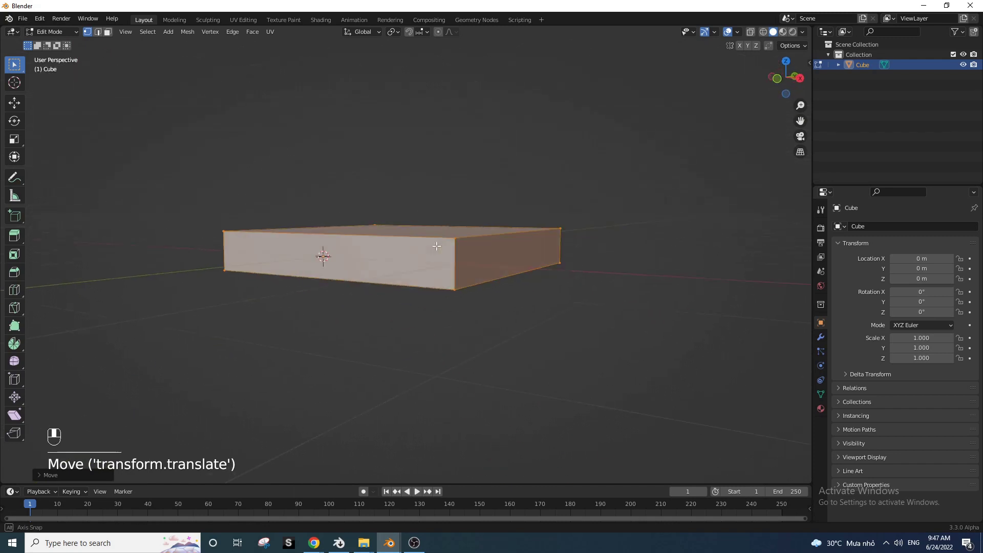
# Flatten the selected box by scaling it down along the Z axis.
pyautogui.press('s')
pyautogui.press('z')
pyautogui.click(585, 325)
pyautogui.press('s')
pyautogui.rightClick(540, 313)
# Set the transform pivot point to 3D Cursor and scale the slab down to roughly half its size.
pyautogui.moveTo(380, 297); pyautogui.dragTo(421, 297, button='middle')
pyautogui.click(392, 32)
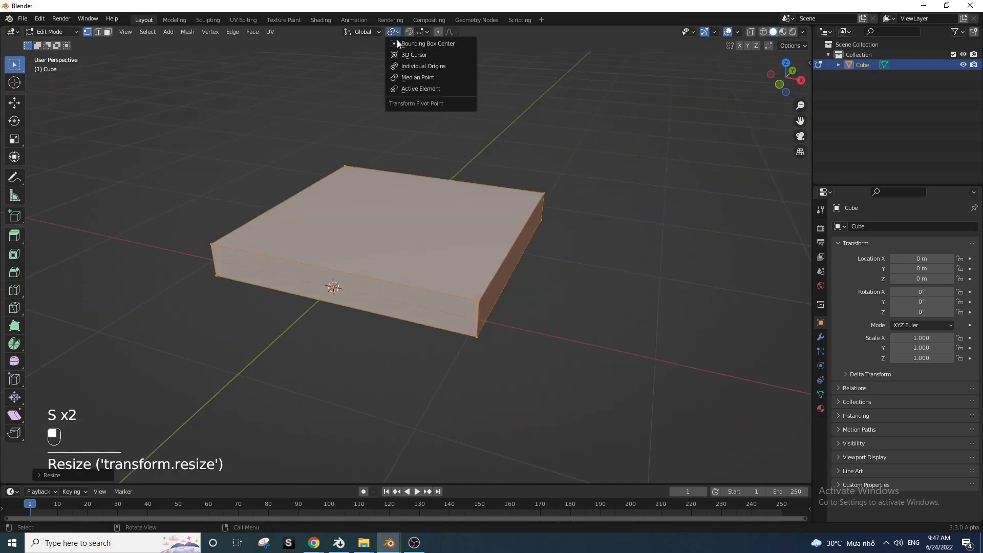
pyautogui.click(402, 51)
pyautogui.press('s')
pyautogui.click(505, 268)
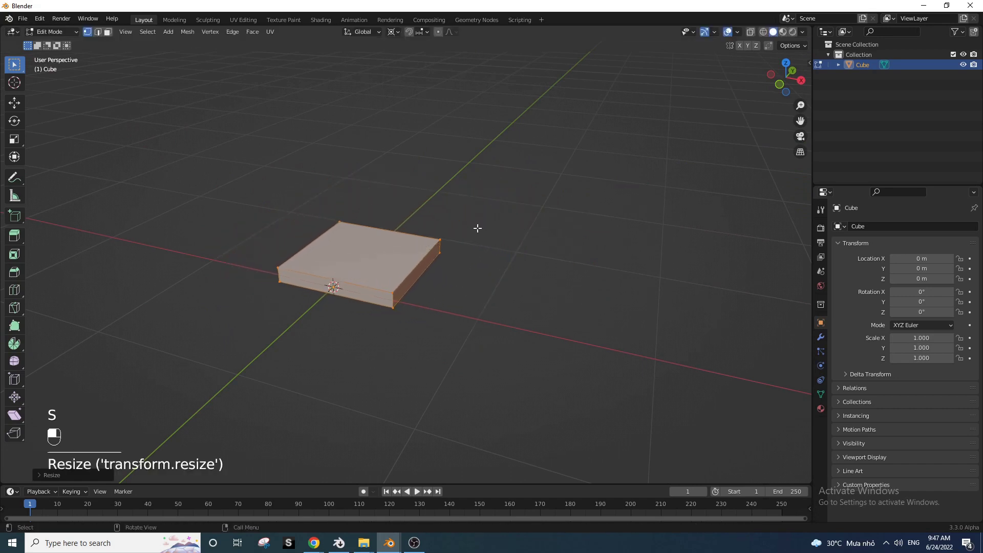
# Narrow the slab along the X axis to a scale of about 0.12.
pyautogui.press('s')
pyautogui.press('x')
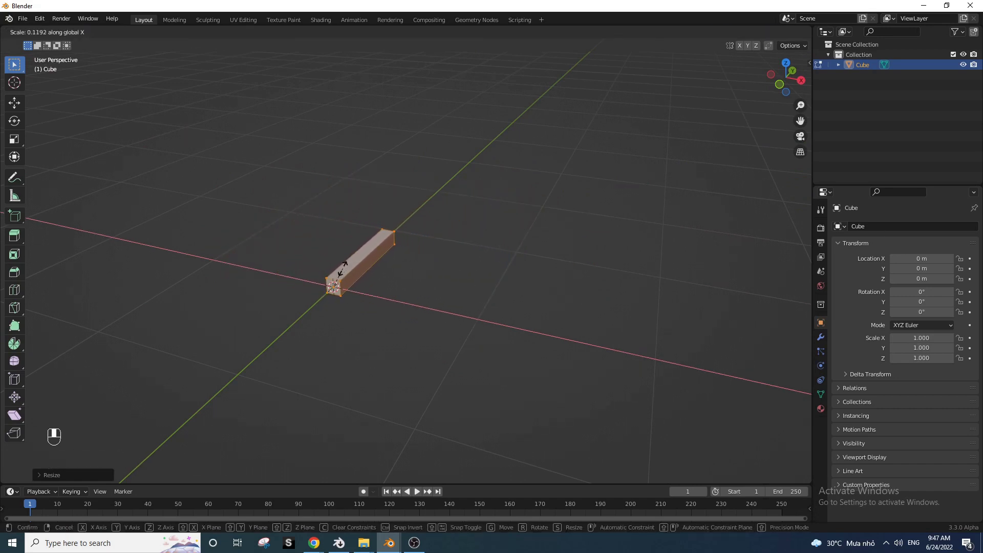
pyautogui.click(350, 269)
# Add a centred loop cut across the bar's length and widen it along X by a factor of about 4.87.
pyautogui.hotkey('ctrl', 'r')
pyautogui.click(357, 272)
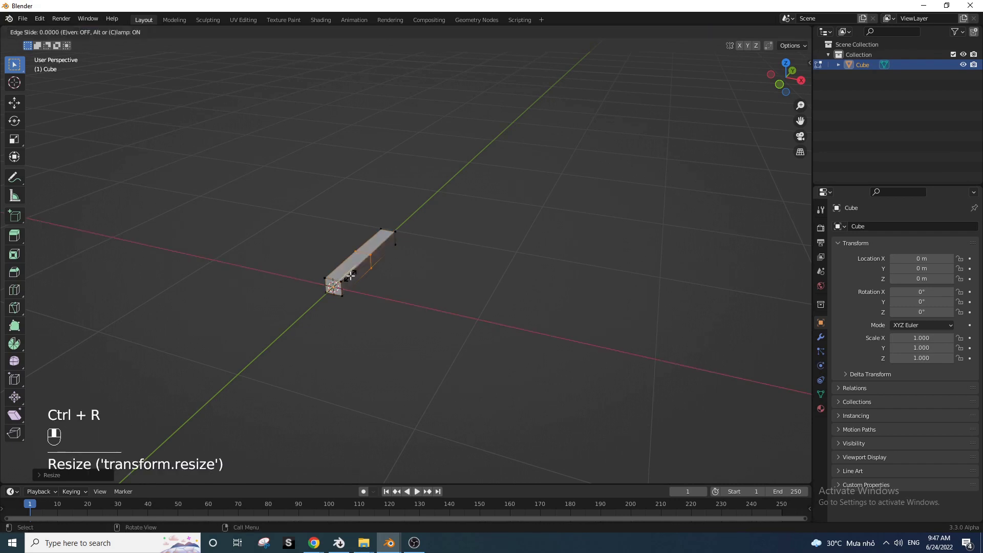
pyautogui.rightClick(358, 272)
pyautogui.moveTo(381, 269); pyautogui.dragTo(405, 311, button='middle')
pyautogui.press('KP_7')
pyautogui.press('s')
pyautogui.press('x')
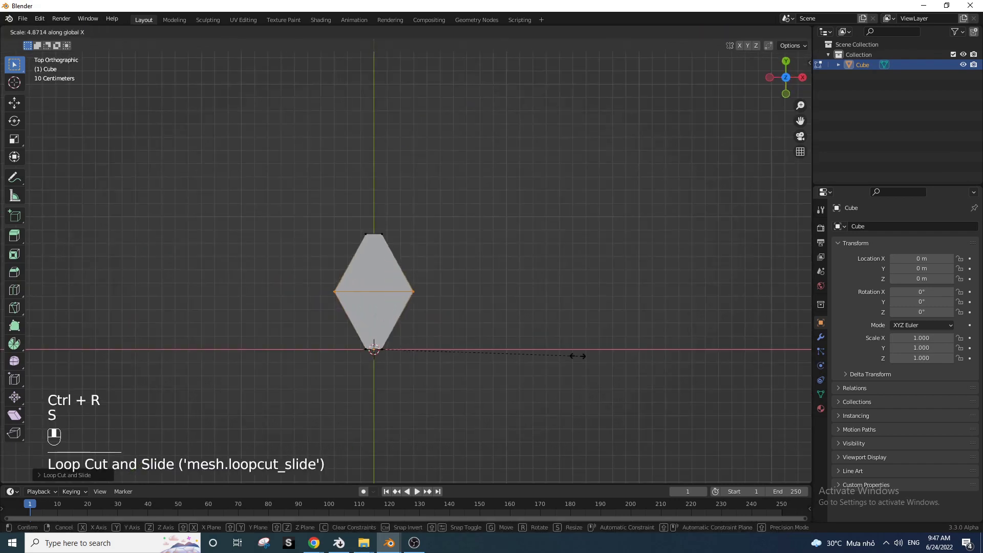
pyautogui.click(578, 356)
# Move the widened loop along Y by about -0.39 m, close to the origin end.
pyautogui.press('g')
pyautogui.press('y')
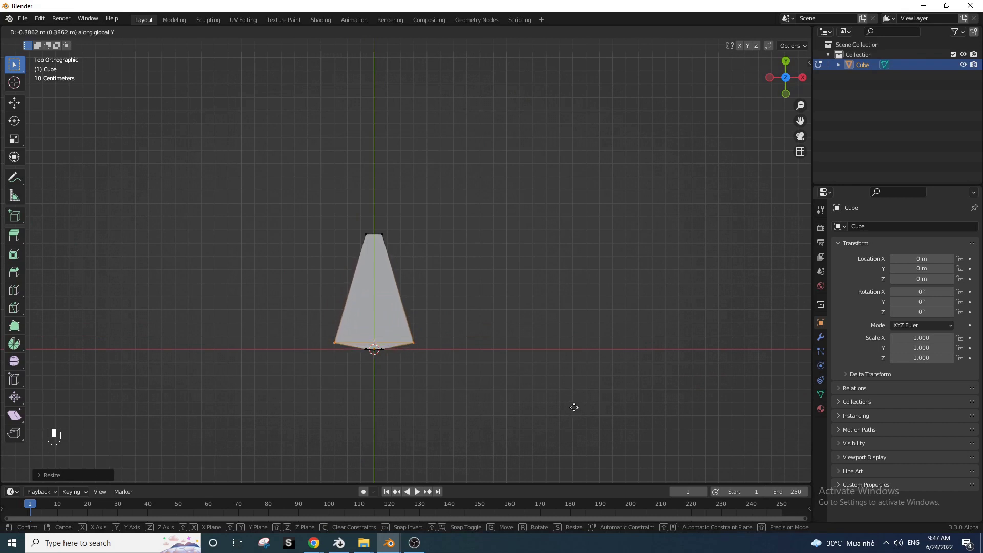
pyautogui.click(563, 400)
# Add a second loop cut midway along the tapered section and widen it along X by about 1.5.
pyautogui.hotkey('ctrl', 'r')
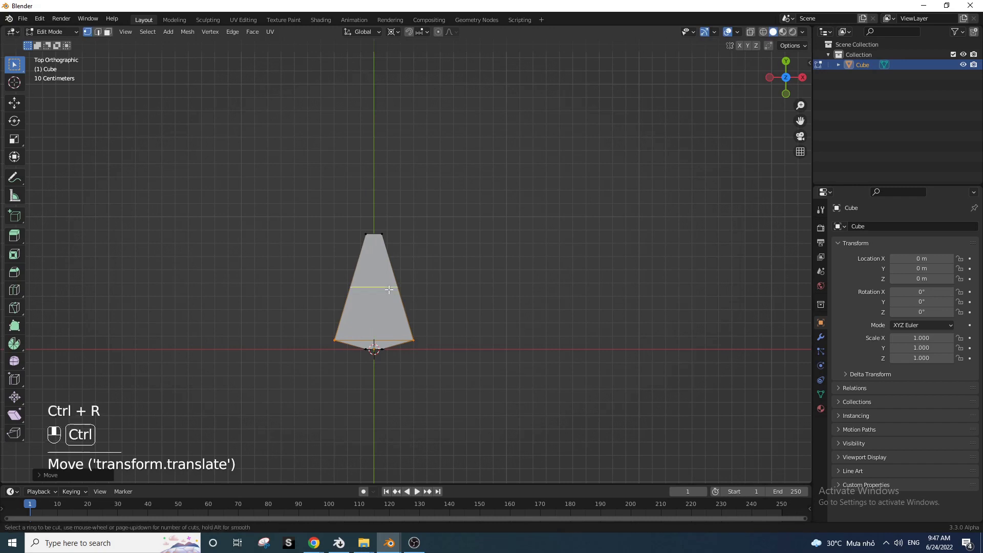
pyautogui.click(407, 309)
pyautogui.press('s')
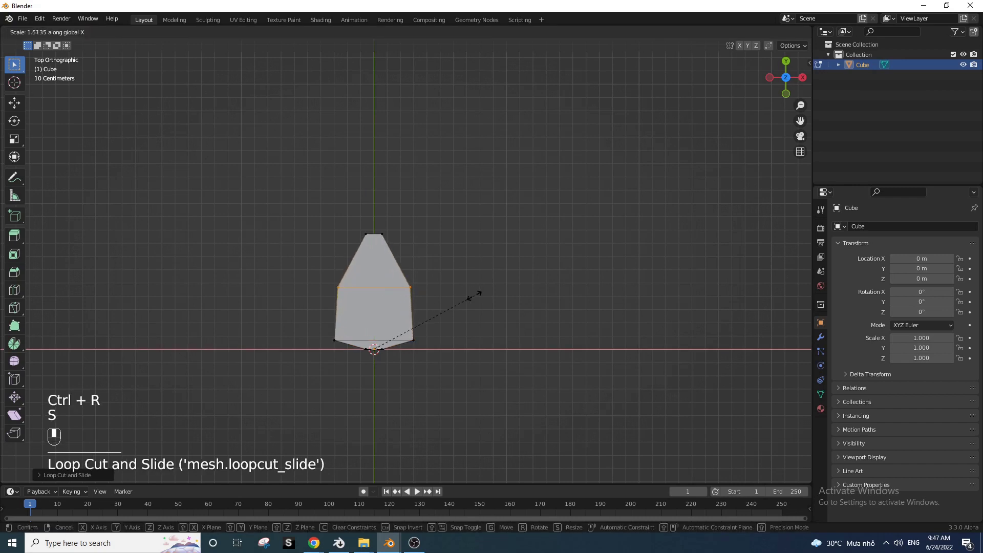
pyautogui.click(469, 289)
# Add two horizontal loop cuts around the sides, one close to the upper edge and one close to the lower edge.
pyautogui.moveTo(414, 323); pyautogui.dragTo(390, 239, button='middle')
pyautogui.scroll(4, 333, 252)
pyautogui.hotkey('ctrl', 'r')
pyautogui.click(319, 283)
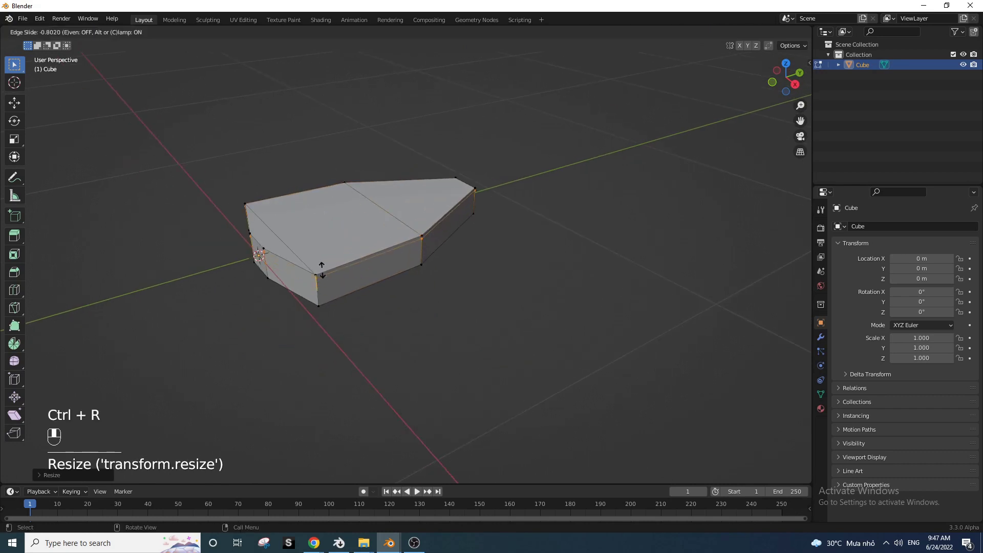
pyautogui.click(321, 269)
pyautogui.hotkey('ctrl', 'r')
pyautogui.click(321, 289)
pyautogui.click(326, 300)
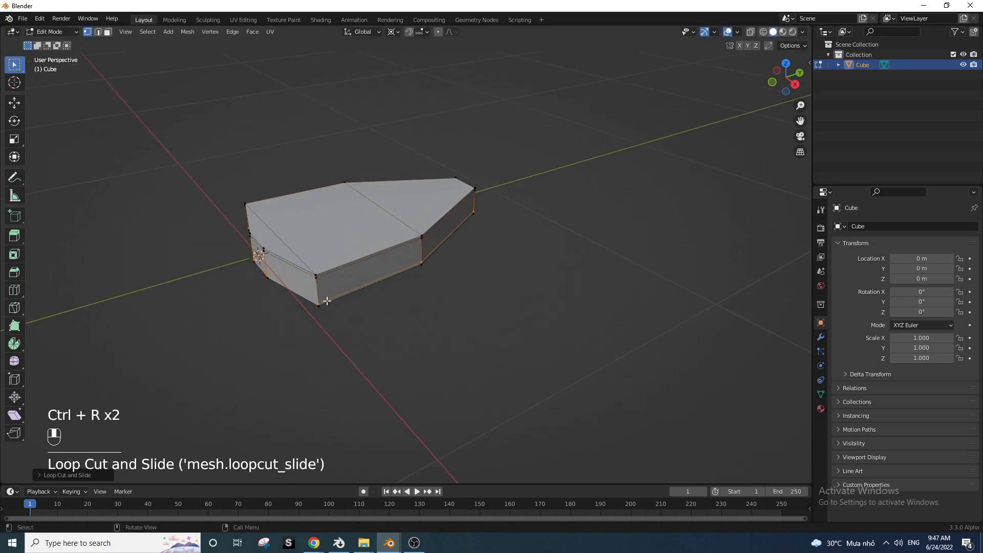
# Add a material slot holding the existing material and set its base color to cyan, hue 0.505 and saturation 1.
pyautogui.keyDown('shift'); pyautogui.moveTo(330, 279); pyautogui.dragTo(399, 276, button='middle'); pyautogui.keyUp('shift')
pyautogui.scroll(2, 398, 277)
pyautogui.press('3')
pyautogui.keyDown('alt'); pyautogui.click(381, 309); pyautogui.keyUp('alt')
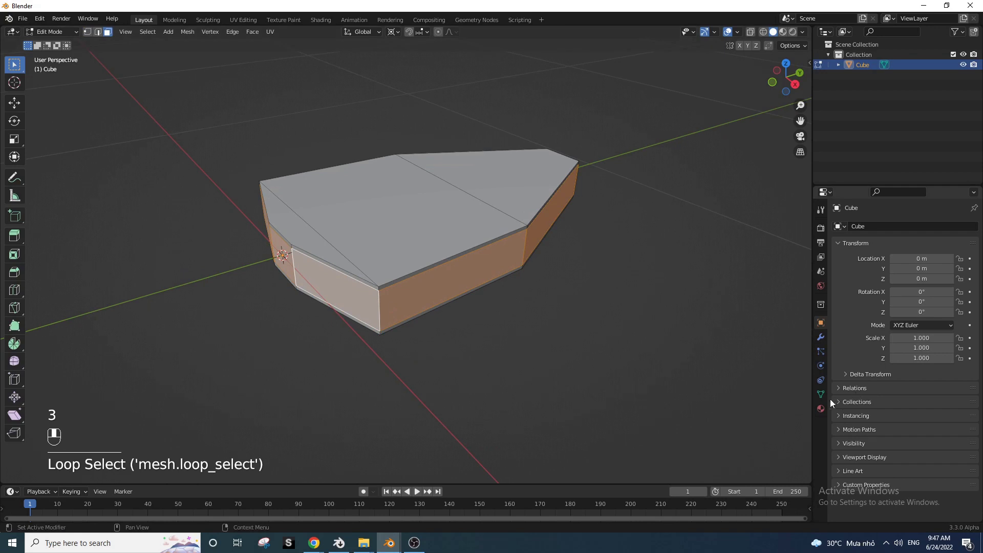
pyautogui.click(821, 408)
pyautogui.click(974, 226)
pyautogui.click(840, 270)
pyautogui.click(850, 281)
pyautogui.click(911, 391)
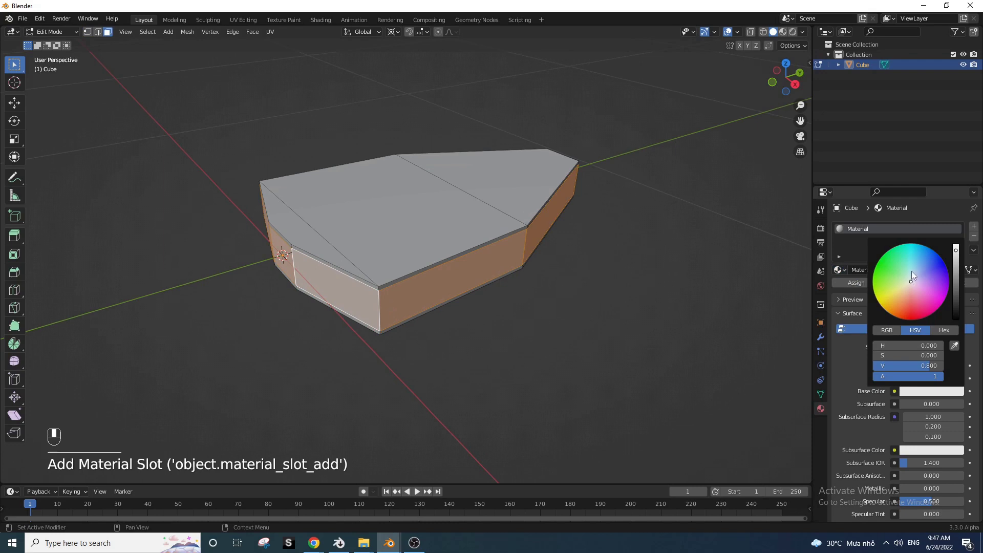
pyautogui.moveTo(911, 271); pyautogui.dragTo(911, 245)
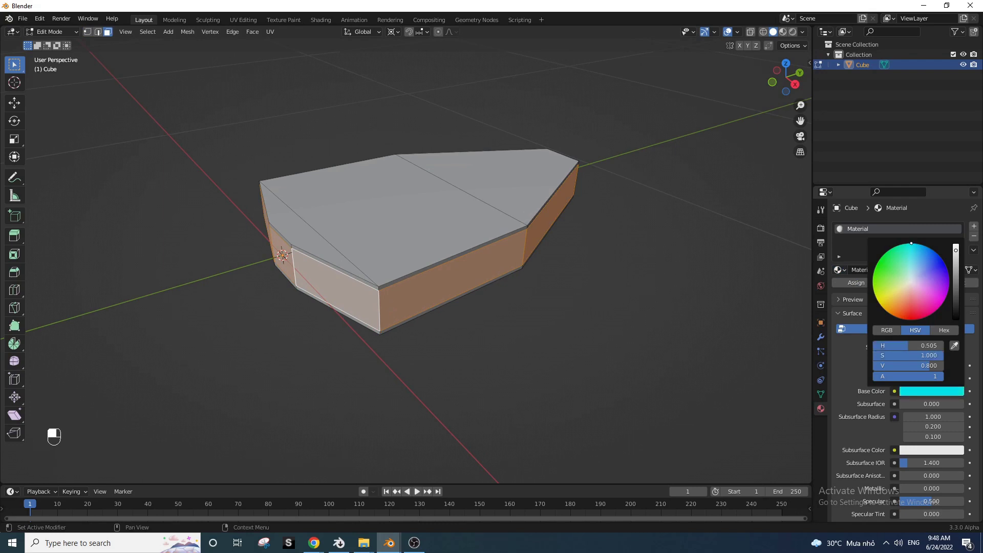
pyautogui.click(728, 258)
# Add a second material and set its base color to fully saturated red.
pyautogui.click(973, 226)
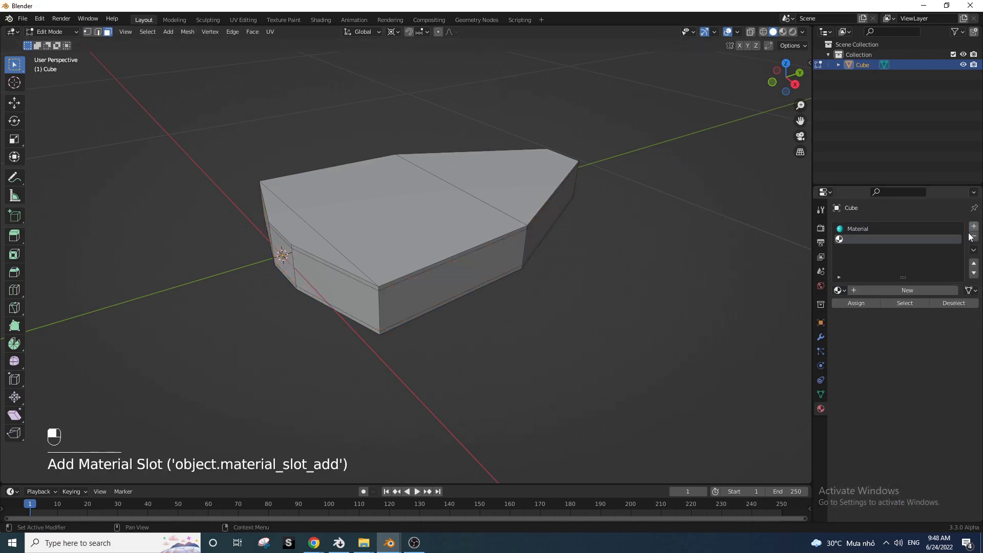
pyautogui.click(861, 291)
pyautogui.click(931, 411)
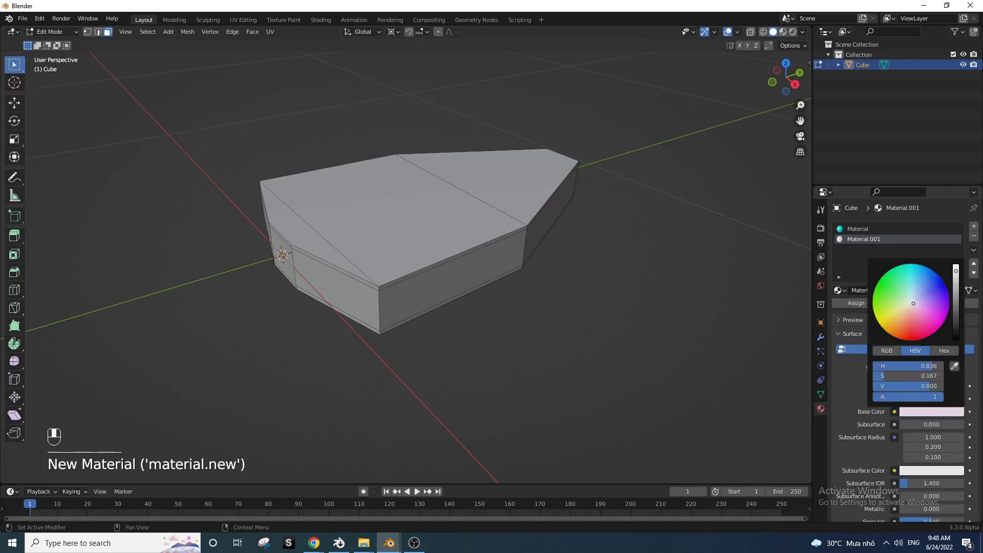
pyautogui.moveTo(913, 303); pyautogui.dragTo(924, 309)
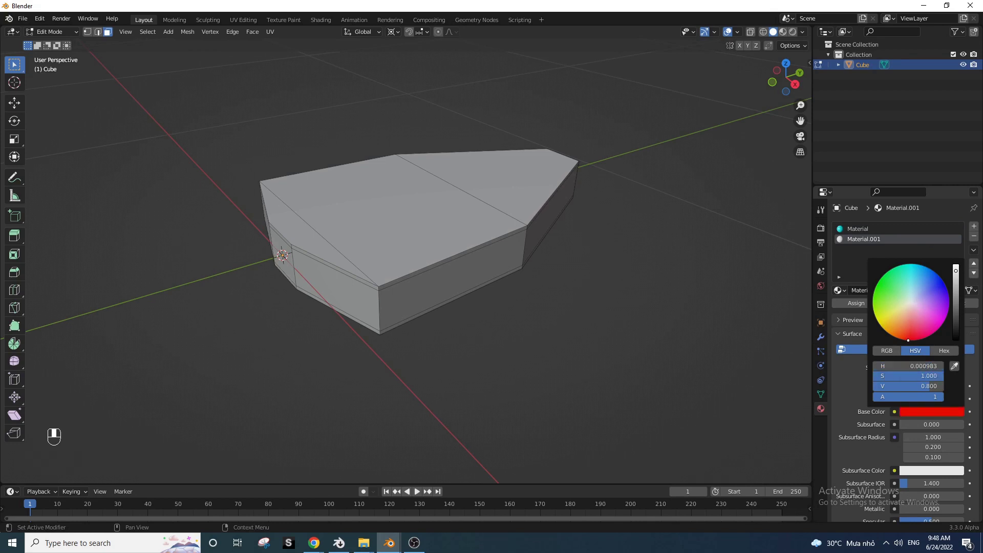
# Change the base color of the first material to blue.
pyautogui.doubleClick(858, 229)
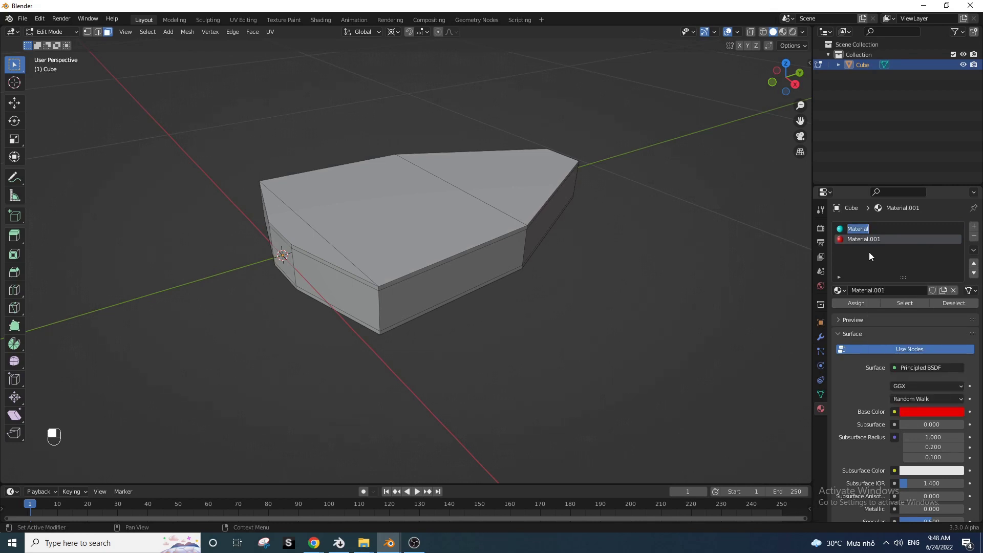
pyautogui.click(858, 229)
pyautogui.click(926, 413)
pyautogui.moveTo(932, 299); pyautogui.dragTo(941, 278)
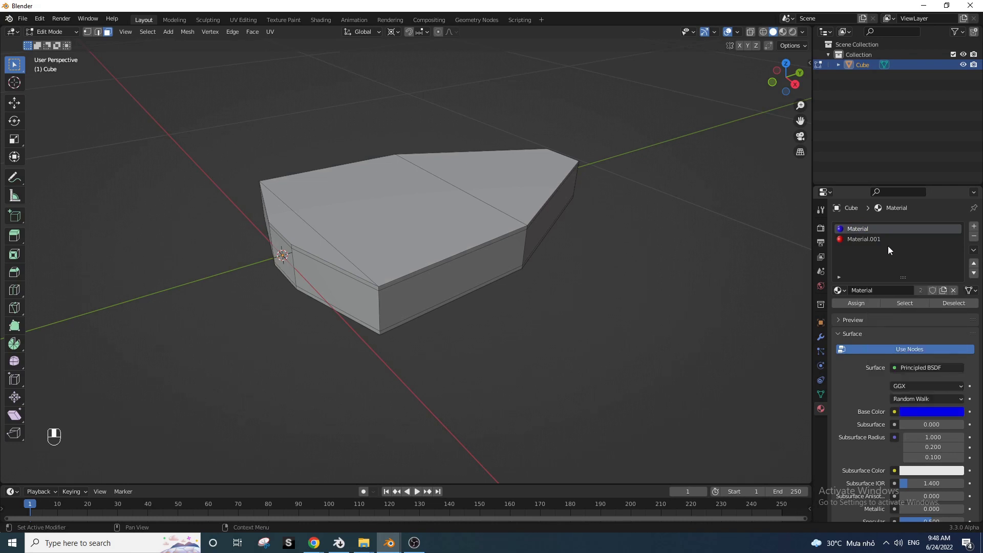
# Add a third material and set its base color to green.
pyautogui.click(948, 236)
pyautogui.click(973, 226)
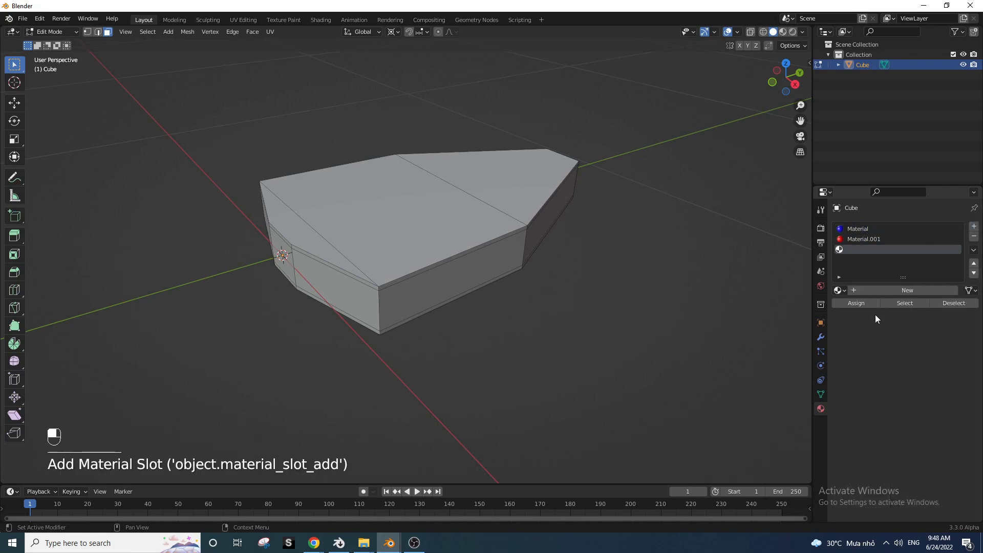
pyautogui.click(889, 290)
pyautogui.click(910, 412)
pyautogui.click(876, 283)
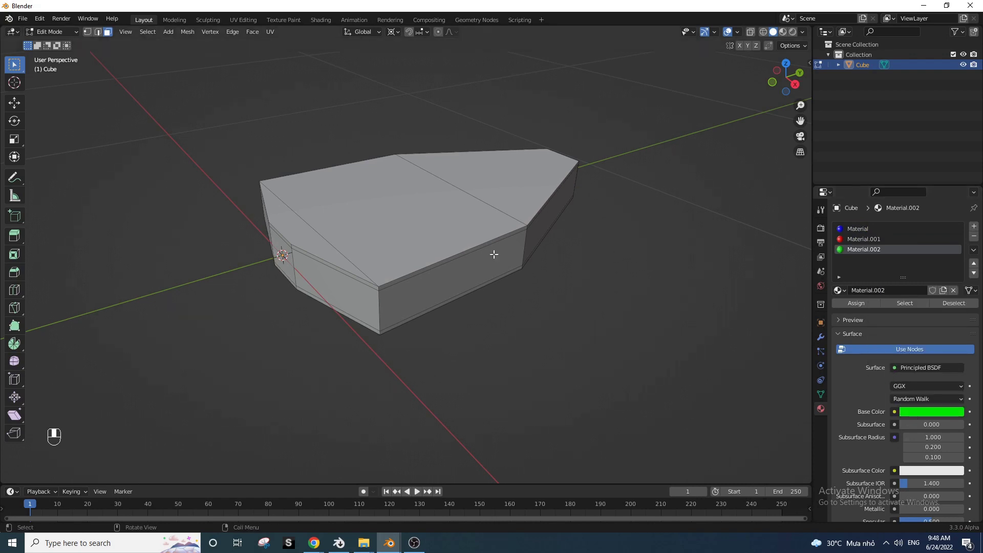
# Select the middle side face loop and assign the red material to it.
pyautogui.moveTo(494, 255); pyautogui.dragTo(439, 253, button='middle')
pyautogui.keyDown('alt'); pyautogui.click(394, 287); pyautogui.keyUp('alt')
pyautogui.click(848, 239)
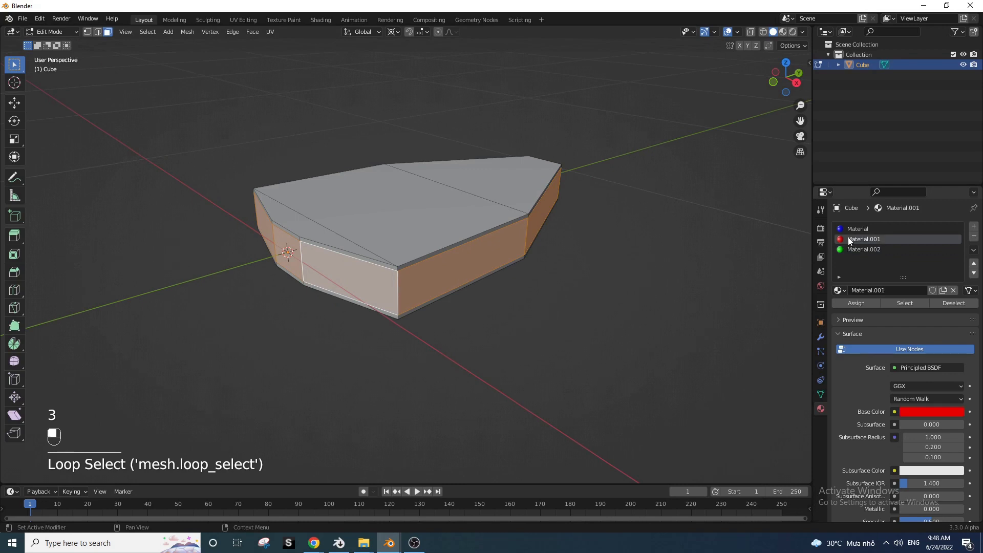
pyautogui.click(860, 303)
# Select the thin lower face loop together with the underside faces and assign the green material to them.
pyautogui.keyDown('alt'); pyautogui.click(399, 318); pyautogui.keyUp('alt')
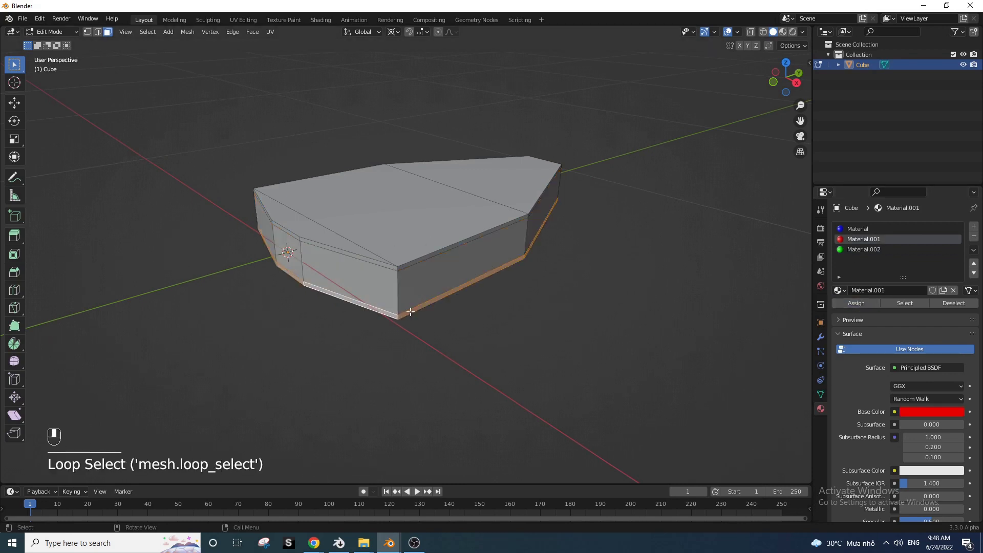
pyautogui.moveTo(400, 318); pyautogui.dragTo(406, 235, button='middle')
pyautogui.keyDown('shift'); pyautogui.click(453, 229); pyautogui.keyUp('shift')
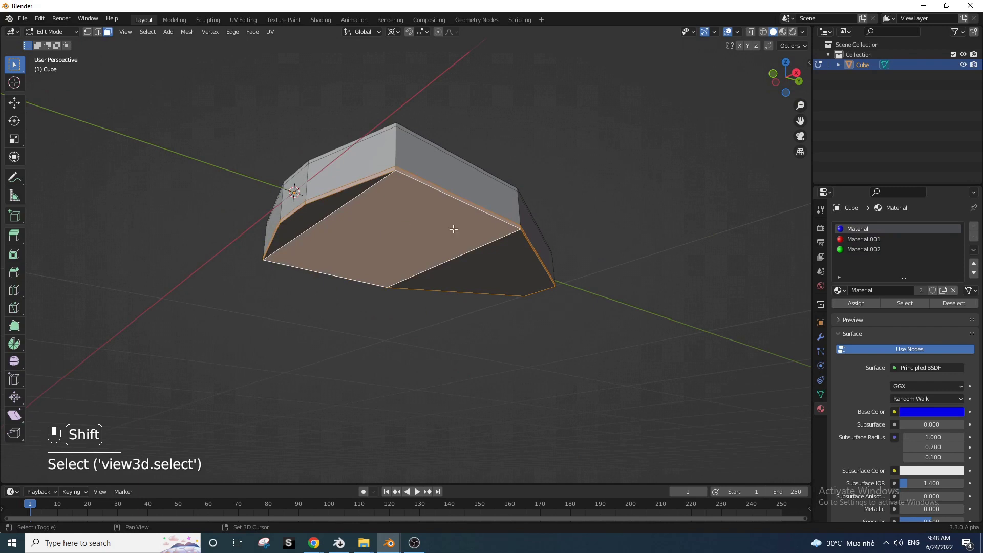
pyautogui.keyDown('shift'); pyautogui.click(471, 275); pyautogui.keyUp('shift')
pyautogui.click(864, 249)
pyautogui.click(856, 303)
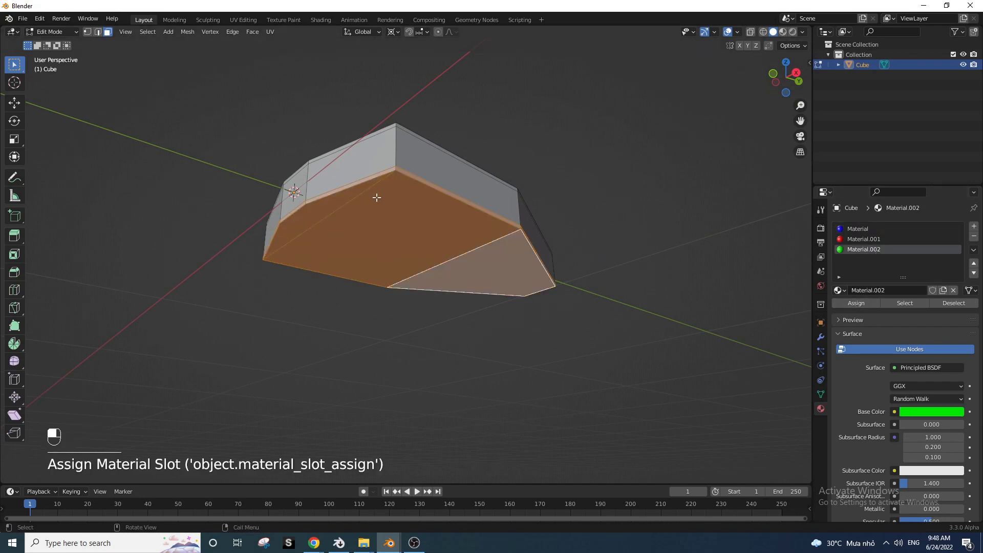
# Switch the viewport to material preview shading, leave Edit Mode and select the coloured mesh.
pyautogui.press('z')
pyautogui.click(403, 240)
pyautogui.press('Tab')
pyautogui.moveTo(395, 216); pyautogui.dragTo(512, 275, button='middle')
pyautogui.click(497, 259)
pyautogui.click(482, 256)
# Add a Subdivision Surface modifier to the coloured mesh.
pyautogui.click(821, 336)
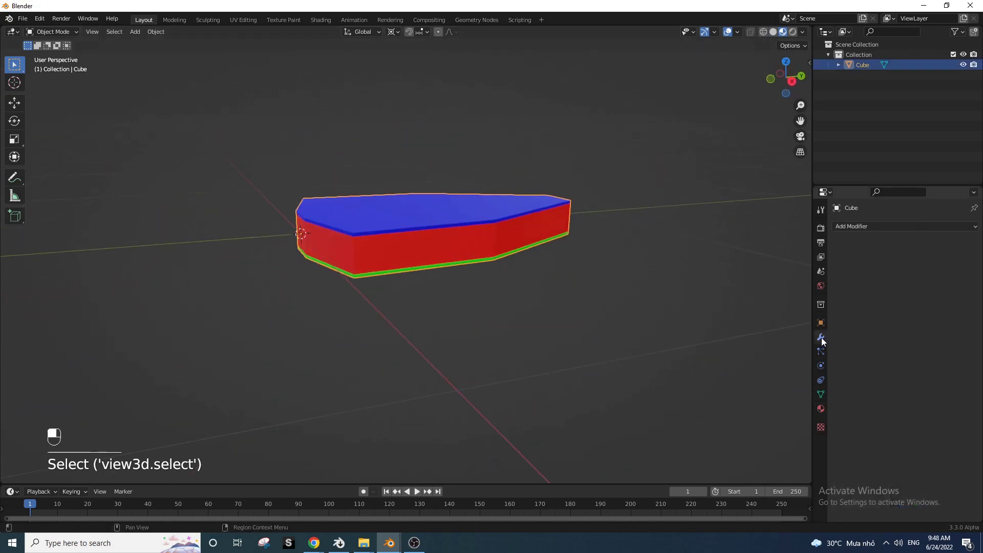
pyautogui.click(850, 225)
pyautogui.click(779, 413)
# Select the mesh's upper edge loop in Edit Mode, move it along Z and return to Object Mode.
pyautogui.moveTo(482, 280); pyautogui.dragTo(384, 257, button='middle')
pyautogui.press('Tab')
pyautogui.press('3')
pyautogui.keyDown('alt'); pyautogui.click(409, 252); pyautogui.keyUp('alt')
pyautogui.press('2')
pyautogui.press('g')
pyautogui.press('z')
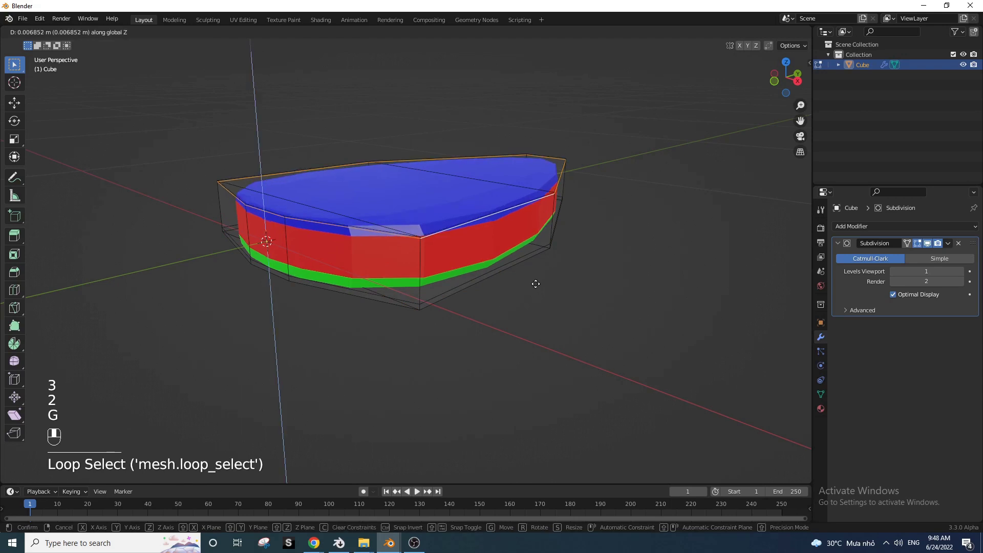
pyautogui.click(472, 187)
pyautogui.press('Tab')
pyautogui.scroll(-5, 471, 186)
pyautogui.moveTo(499, 248); pyautogui.dragTo(508, 266)
pyautogui.moveTo(509, 265); pyautogui.dragTo(486, 293, button='middle')
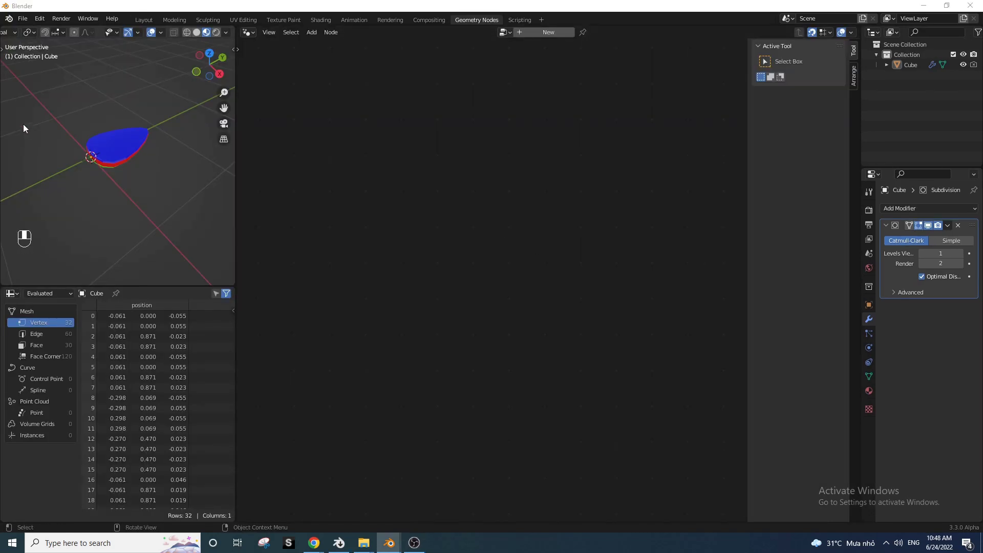
# Create a new geometry node tree on the petal mesh, pin it and hide the node editor's sidebar.
pyautogui.click(120, 131)
pyautogui.click(88, 151)
pyautogui.click(103, 152)
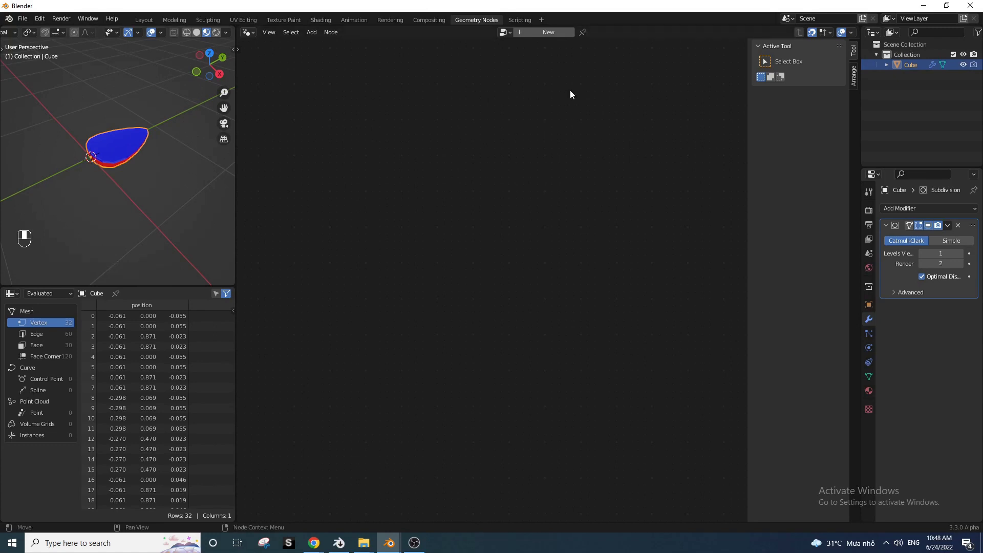
pyautogui.click(561, 33)
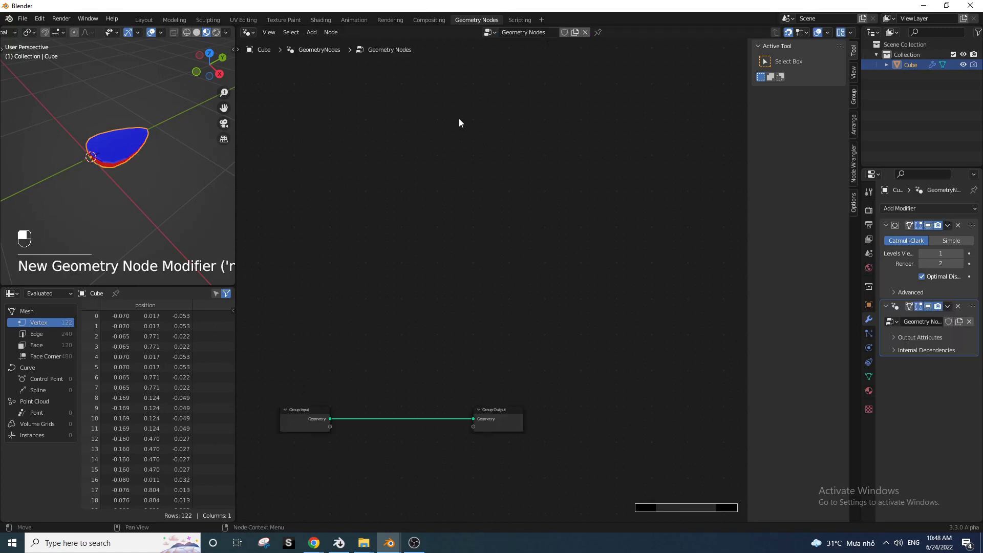
pyautogui.click(598, 32)
pyautogui.click(488, 175)
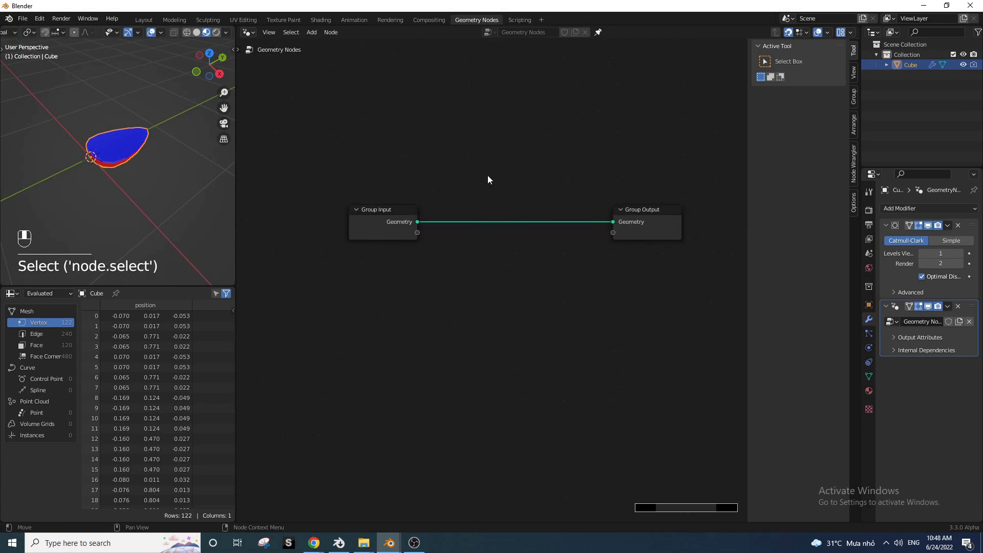
pyautogui.press('n')
pyautogui.scroll(4, 483, 258)
pyautogui.scroll(-1, 487, 254)
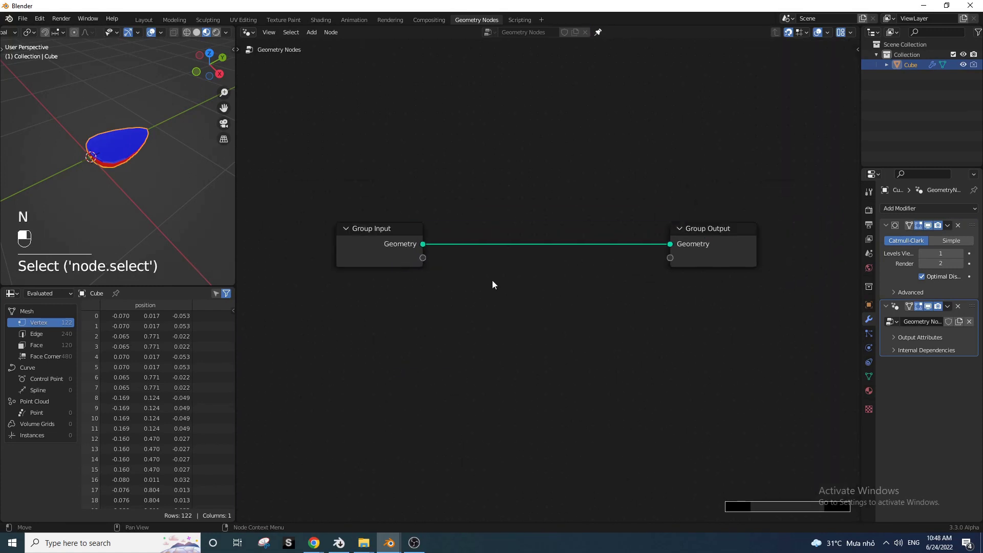
# Move the Group Input node further away from the Group Output node to make room between them.
pyautogui.scroll(1, 494, 283)
pyautogui.moveTo(369, 160); pyautogui.dragTo(417, 272)
pyautogui.moveTo(494, 288); pyautogui.dragTo(593, 287, button='middle')
pyautogui.press('g')
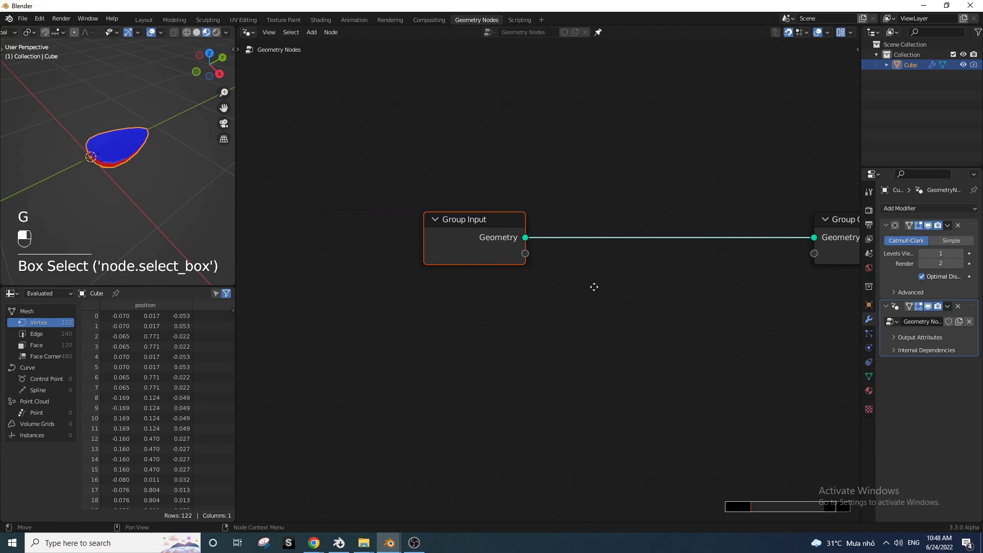
pyautogui.click(484, 258)
# Add a UV Sphere node and place it below the Group Input node.
pyautogui.hotkey('shift', 'a')
pyautogui.click(484, 258)
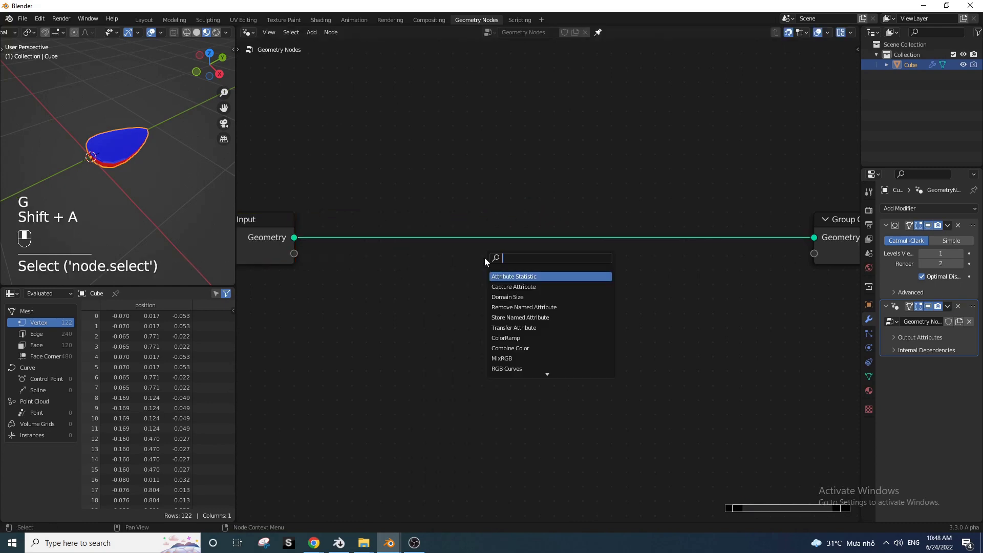
pyautogui.write('uv')
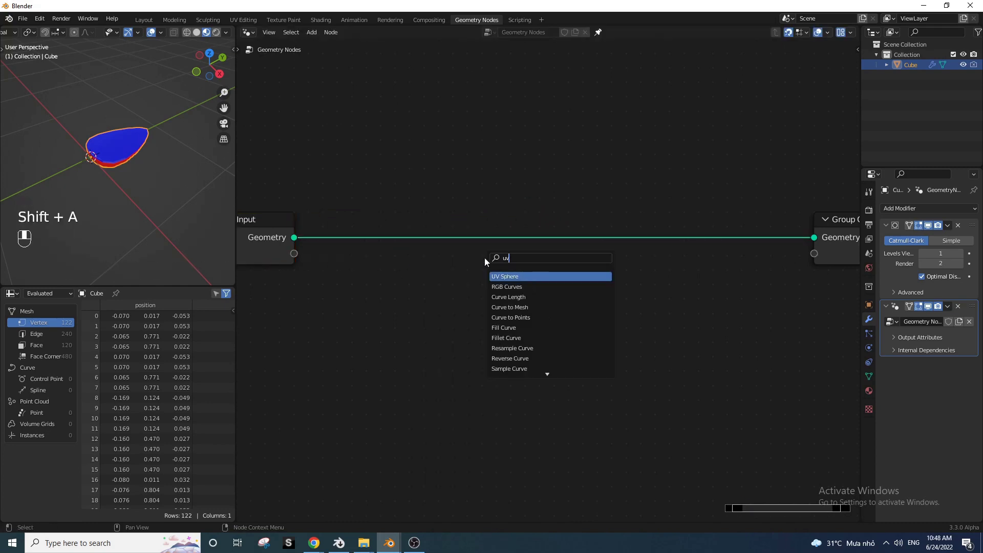
pyautogui.press('Return')
pyautogui.click(397, 360)
pyautogui.moveTo(391, 358); pyautogui.dragTo(561, 263, button='middle')
pyautogui.scroll(-3, 561, 263)
pyautogui.press('g')
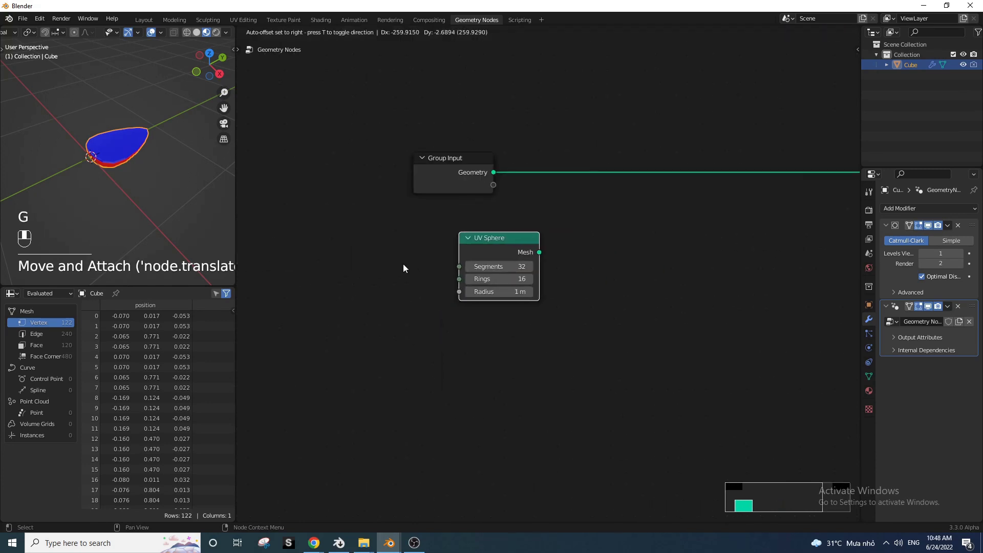
# Connect the UV Sphere's Mesh output to the Group Output in place of the Group Input's geometry.
pyautogui.click(367, 257)
pyautogui.keyDown('alt'); pyautogui.keyDown('shift'); pyautogui.click(462, 235); pyautogui.keyUp('shift'); pyautogui.keyUp('alt')
pyautogui.moveTo(571, 240); pyautogui.dragTo(481, 262, button='middle')
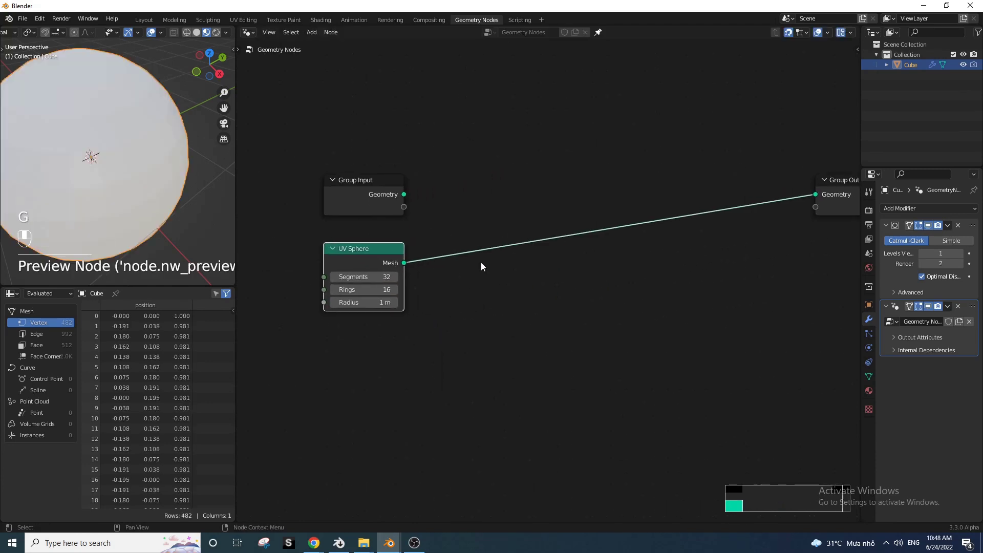
# Insert a Distribute Points on Faces node between the UV Sphere and the Group Output, close beside the UV Sphere.
pyautogui.scroll(4, 480, 262)
pyautogui.hotkey('shift', 'a')
pyautogui.click(481, 262)
pyautogui.write('dist')
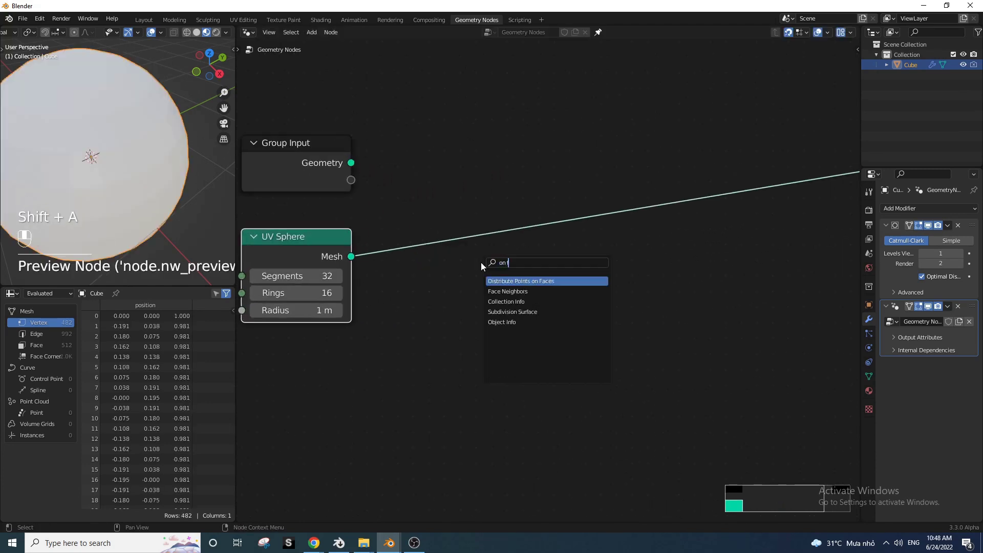
pyautogui.press('Return')
pyautogui.click(482, 221)
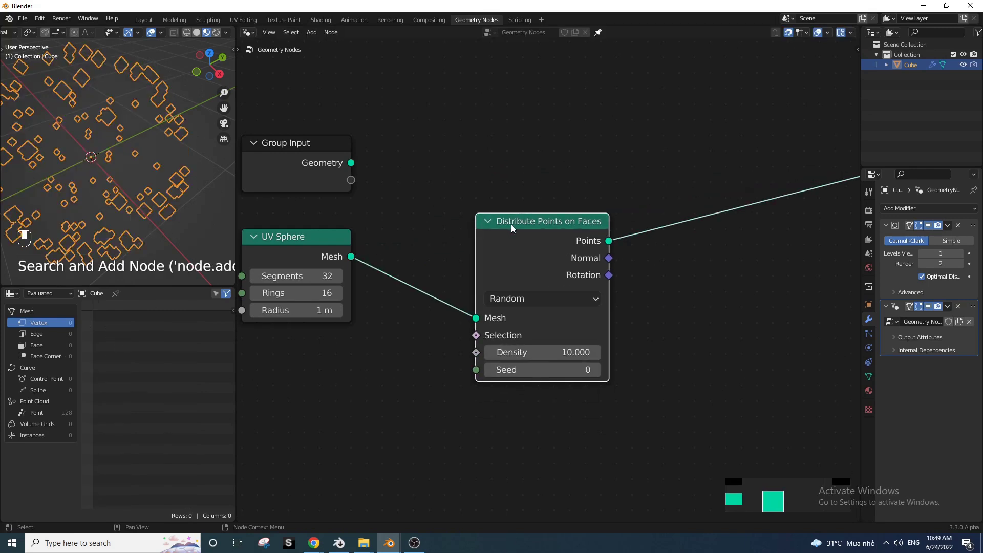
pyautogui.moveTo(511, 225); pyautogui.dragTo(404, 239)
# Frame the whole point sphere in the viewport and set the Distribute Points on Faces Density to 24.5.
pyautogui.click(152, 201)
pyautogui.scroll(-4, 152, 201)
pyautogui.moveTo(152, 201); pyautogui.dragTo(186, 195, button='middle')
pyautogui.click(150, 195)
pyautogui.scroll(4, 150, 196)
pyautogui.click(163, 192)
pyautogui.scroll(-4, 164, 192)
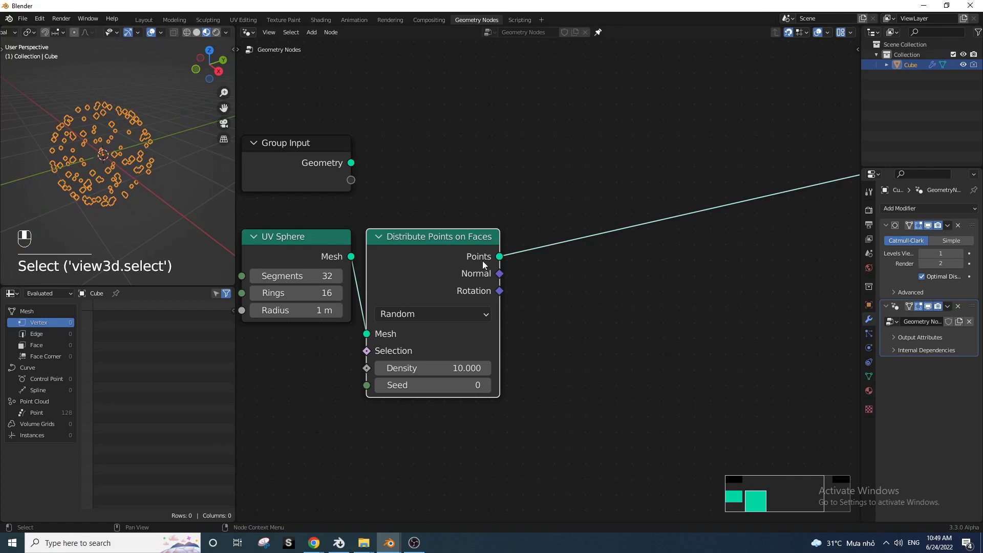
pyautogui.moveTo(403, 365); pyautogui.dragTo(451, 365)
pyautogui.scroll(-2, 564, 331)
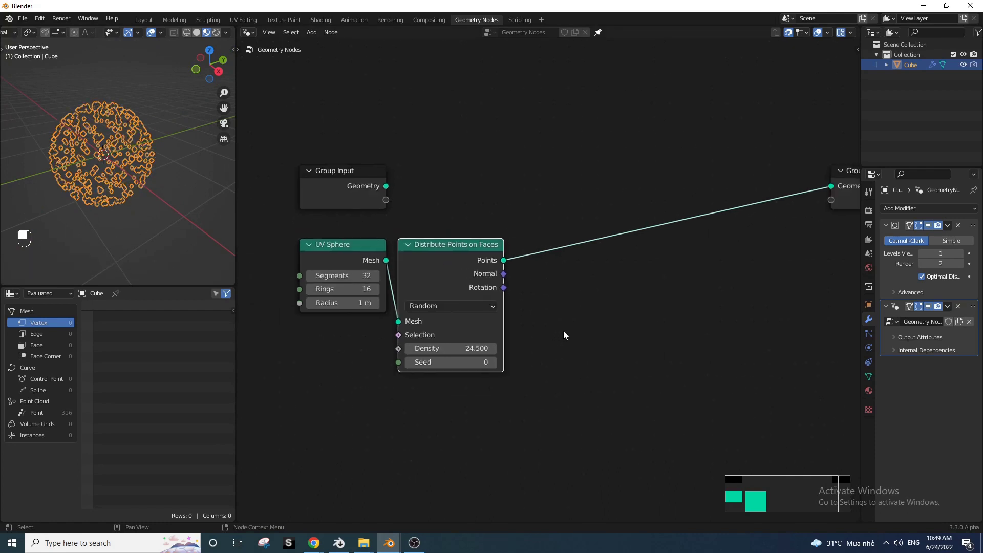
# Insert an Instance on Points node between Distribute Points on Faces and the Group Output.
pyautogui.hotkey('shift', 'a')
pyautogui.click(503, 301)
pyautogui.write('on')
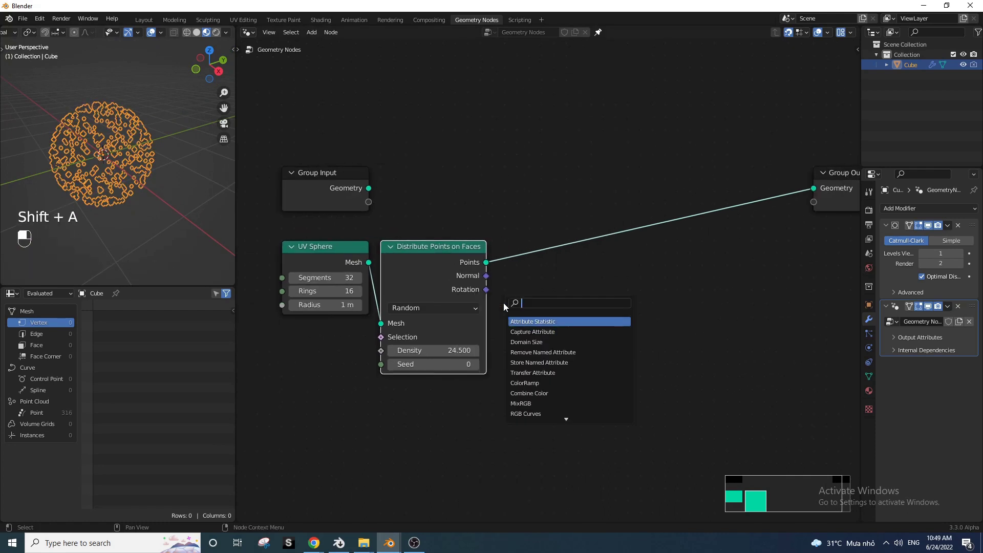
pyautogui.write(' po')
pyautogui.press('Return')
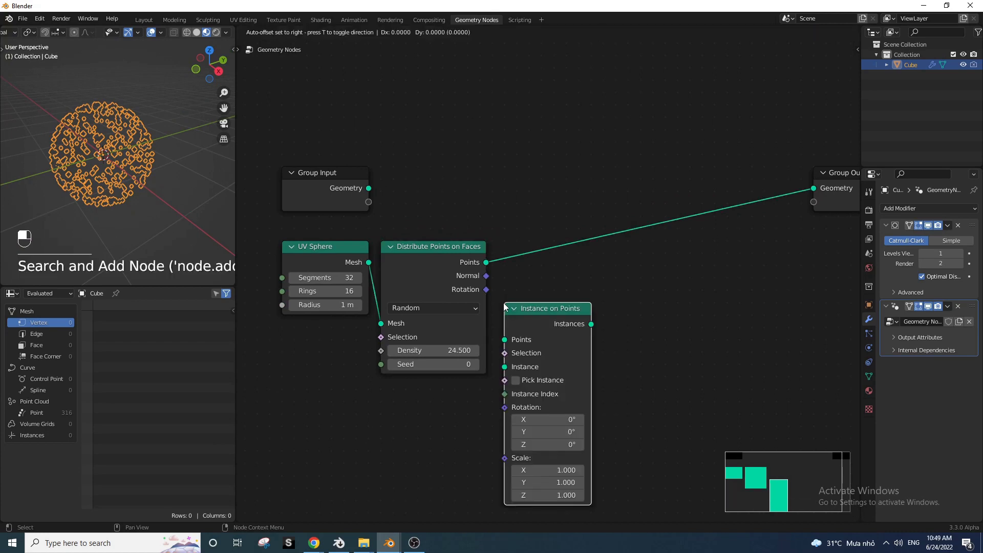
pyautogui.click(505, 246)
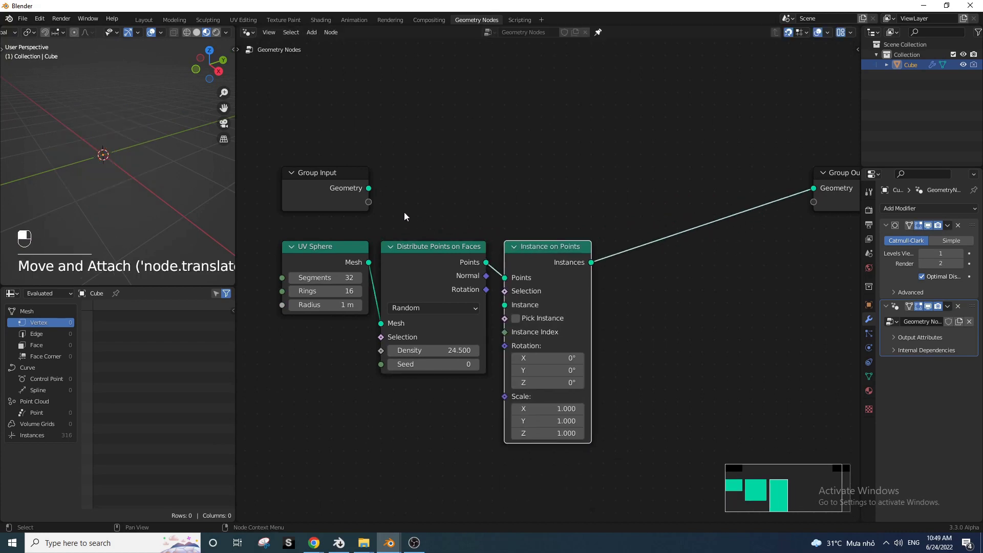
# Link the Group Input's Geometry to the Instance socket of Instance on Points and look at the instanced petals.
pyautogui.moveTo(368, 191); pyautogui.dragTo(505, 305)
pyautogui.click(389, 220)
pyautogui.moveTo(116, 179); pyautogui.dragTo(146, 231, button='middle')
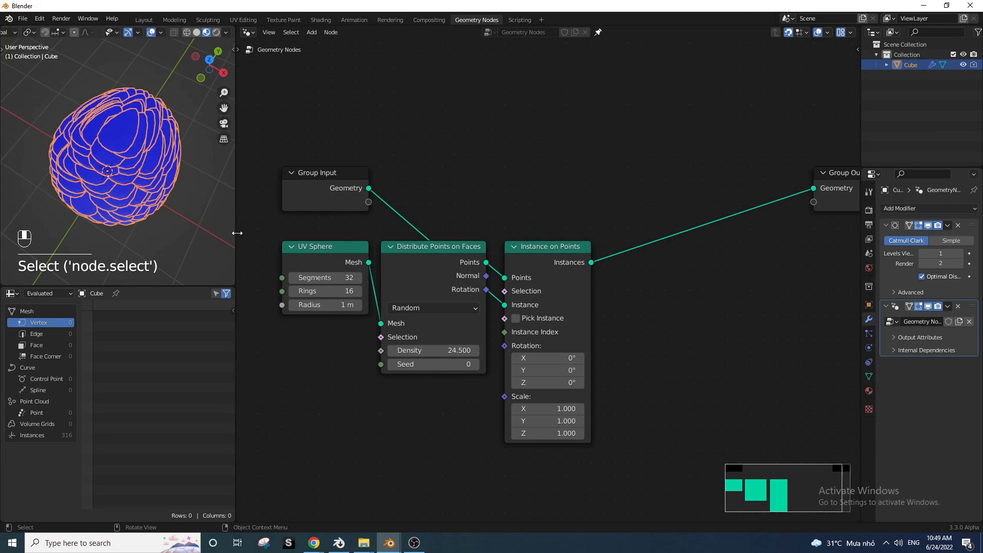
pyautogui.scroll(-3, 487, 269)
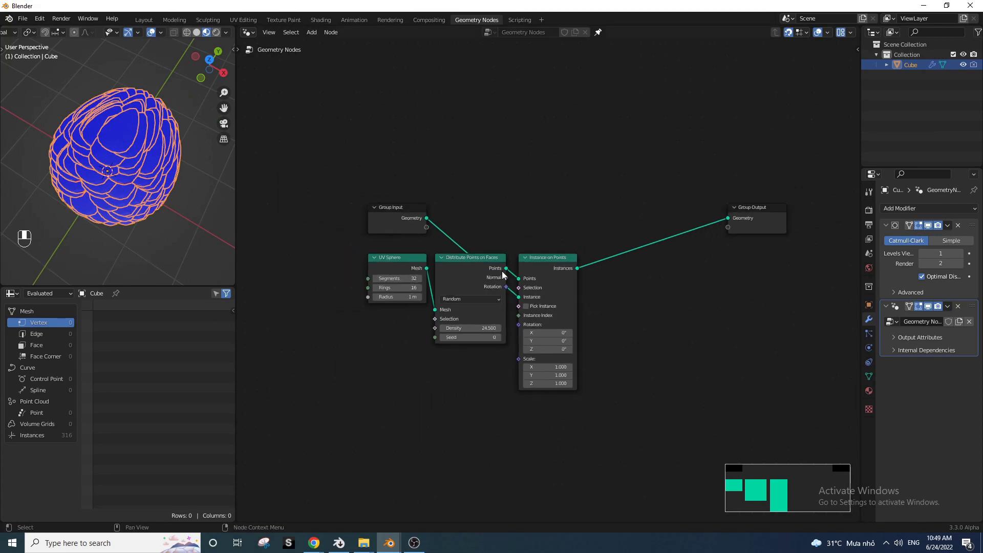
# Line up the Group Output with Instance on Points and move Instance on Points further away from Distribute Points on Faces.
pyautogui.moveTo(640, 291); pyautogui.dragTo(750, 220)
pyautogui.press('g')
pyautogui.click(773, 340)
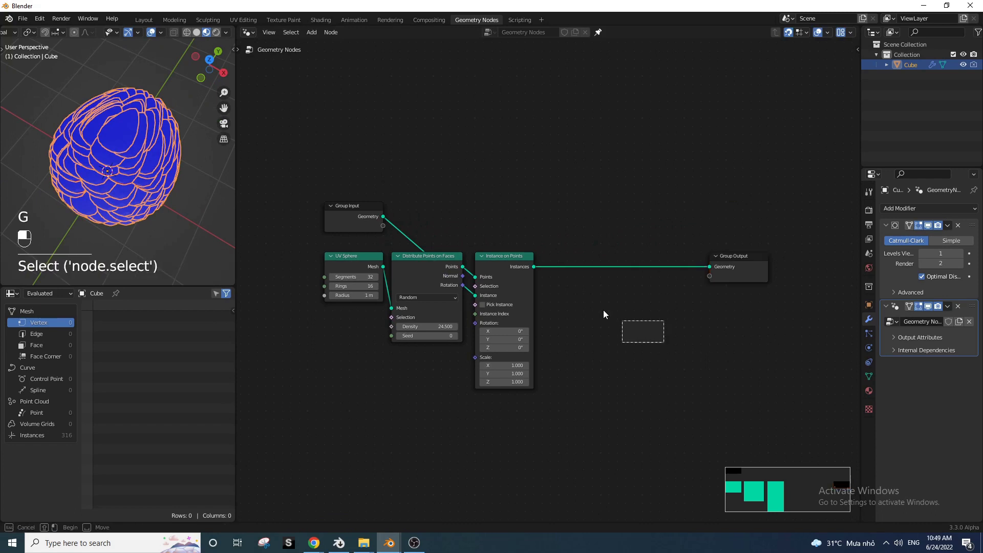
pyautogui.moveTo(646, 335); pyautogui.dragTo(517, 288)
pyautogui.scroll(2, 517, 290)
pyautogui.press('g')
pyautogui.click(656, 287)
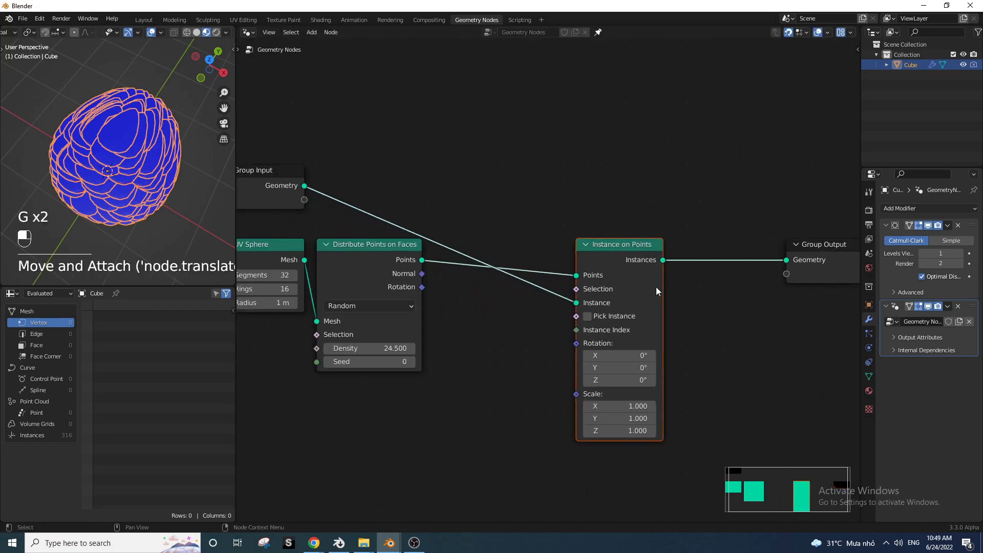
# Link the Normal output of Distribute Points on Faces to the Rotation input of Instance on Points.
pyautogui.scroll(2, 501, 258)
pyautogui.hotkey('shift', 'a')
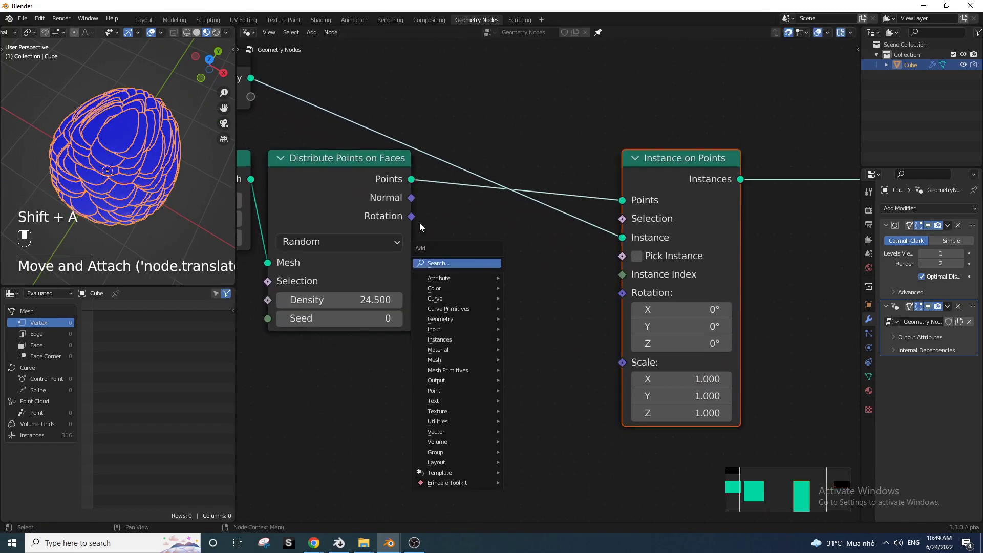
pyautogui.moveTo(411, 198); pyautogui.dragTo(502, 222)
pyautogui.moveTo(634, 293); pyautogui.dragTo(633, 294)
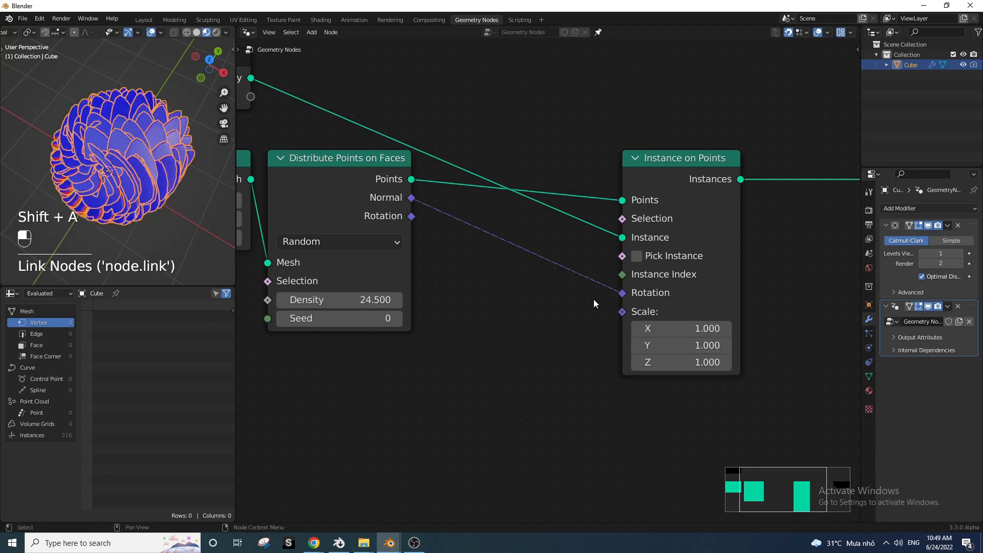
# Insert an Align Euler to Vector node on the link between Normal and the Instance on Points Rotation.
pyautogui.press('q')
pyautogui.hotkey('shift', 'a')
pyautogui.click(459, 265)
pyautogui.write('ali')
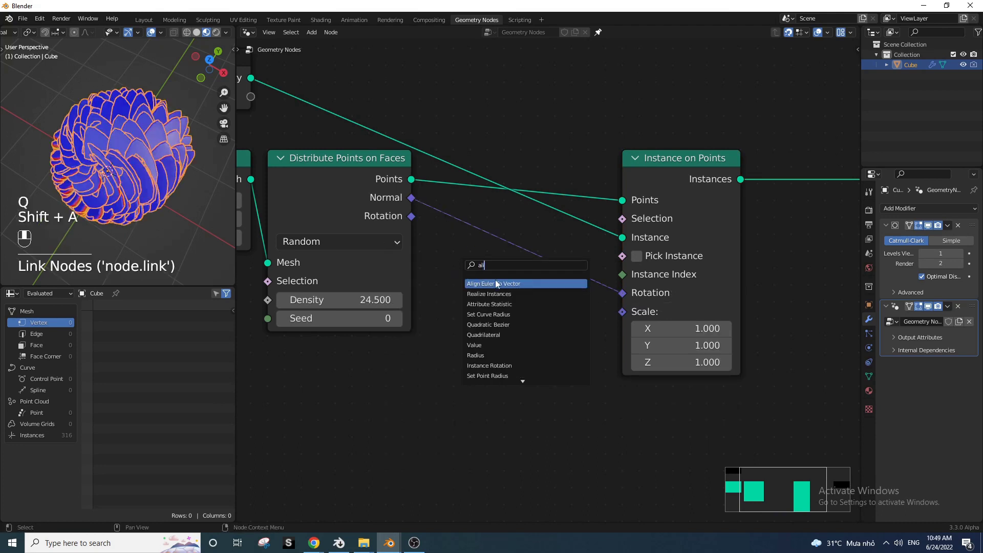
pyautogui.click(495, 281)
pyautogui.click(486, 234)
pyautogui.moveTo(504, 247); pyautogui.dragTo(487, 244)
pyautogui.click(475, 232)
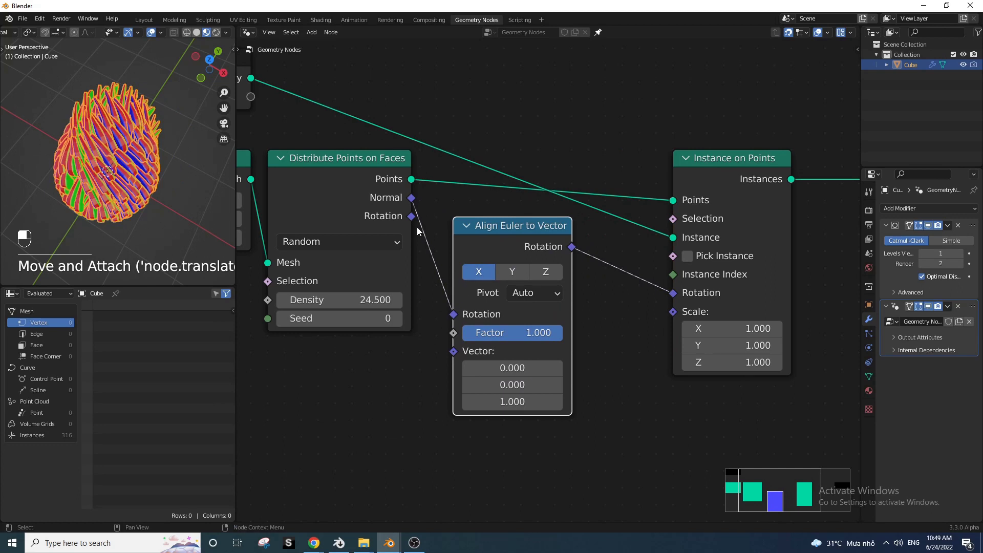
# Feed the distributed points' Rotation and Normal into Align Euler to Vector's Rotation and Vector, and set its axis to Y.
pyautogui.moveTo(412, 218); pyautogui.dragTo(452, 315)
pyautogui.moveTo(411, 198); pyautogui.dragTo(453, 351)
pyautogui.click(512, 271)
# Switch the 3D viewport to Solid shading and view the petal ball from the side.
pyautogui.moveTo(128, 133)
pyautogui.mouseDown(button='middle')
pyautogui.moveTo(164, 113)
pyautogui.moveTo(166, 220)
pyautogui.moveTo(165, 108)
pyautogui.moveTo(154, 193)
pyautogui.mouseUp(button='middle')
pyautogui.click(165, 222)
pyautogui.press('z')
pyautogui.click(190, 171)
pyautogui.click(155, 193)
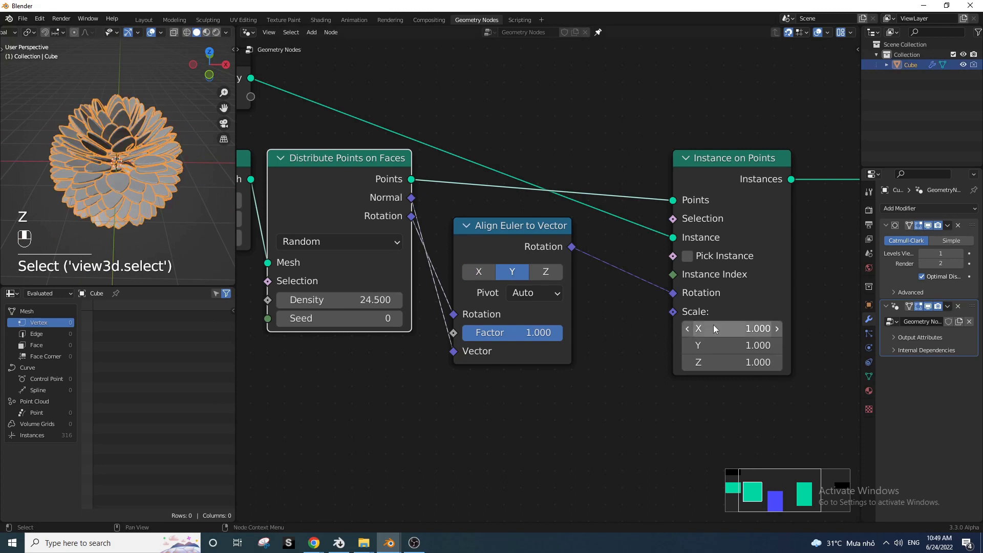
# Set the Instance on Points Scale to 0.4 on X, Y and Z and inspect the petals up close.
pyautogui.moveTo(714, 328); pyautogui.dragTo(683, 362)
pyautogui.click(137, 211)
pyautogui.moveTo(136, 210); pyautogui.dragTo(179, 216, button='middle')
pyautogui.scroll(4, 125, 194)
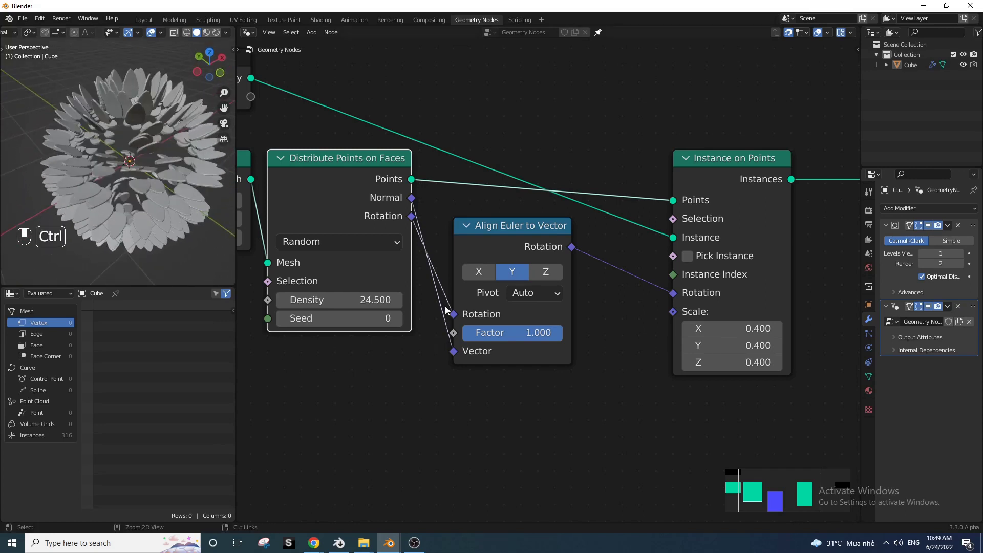
# Cut the Rotation link into Align Euler to Vector to compare the petals' orientation, and reconnect Rotation and Normal.
pyautogui.keyDown('ctrl'); pyautogui.moveTo(446, 311); pyautogui.dragTo(446, 285, button='right'); pyautogui.keyUp('ctrl')
pyautogui.moveTo(154, 220); pyautogui.dragTo(133, 183, button='middle')
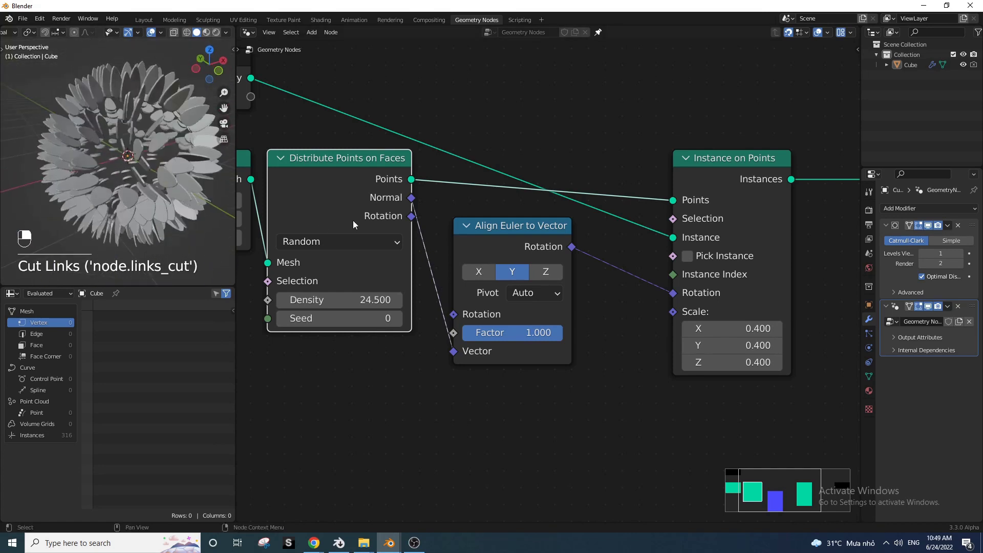
pyautogui.moveTo(411, 216); pyautogui.dragTo(453, 314)
pyautogui.moveTo(411, 197); pyautogui.dragTo(453, 351)
pyautogui.click(424, 218)
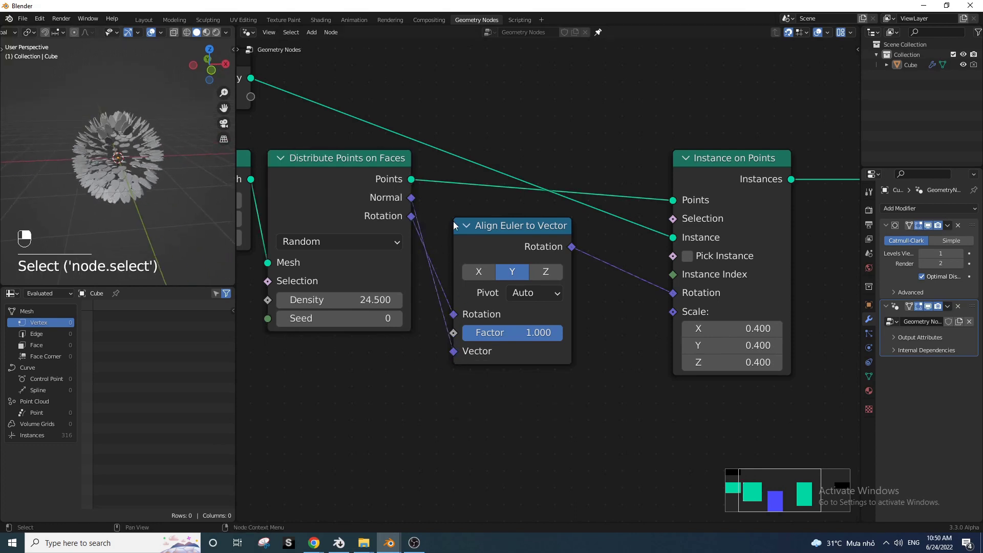
# Move Align Euler to Vector next to Distribute Points on Faces and shift Instance on Points away to make room.
pyautogui.moveTo(522, 242); pyautogui.dragTo(505, 242)
pyautogui.scroll(-4, 520, 255)
pyautogui.moveTo(520, 254); pyautogui.dragTo(465, 261, button='middle')
pyautogui.moveTo(465, 261); pyautogui.dragTo(453, 237)
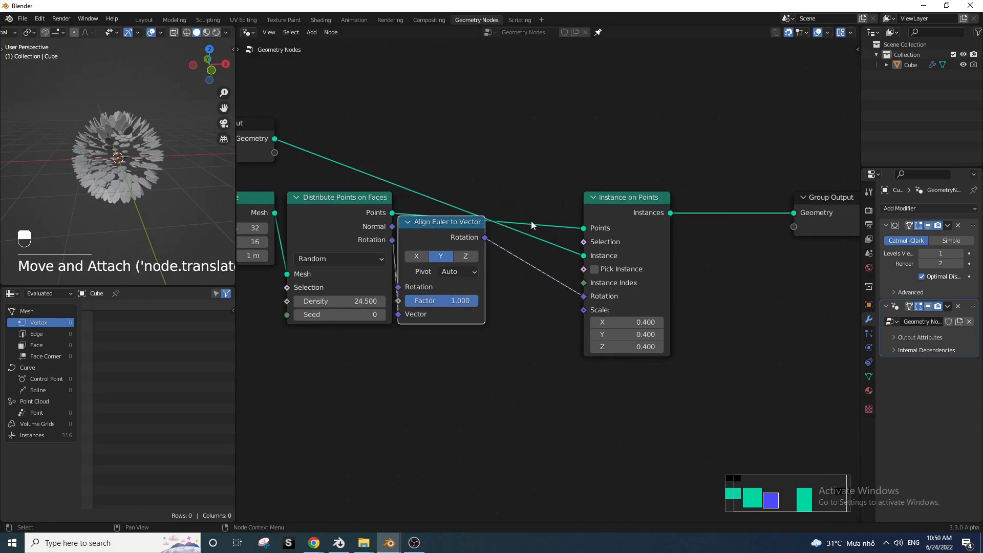
pyautogui.moveTo(610, 214); pyautogui.dragTo(646, 190)
pyautogui.click(443, 227)
pyautogui.hotkey('shift', 'd')
pyautogui.click(530, 214)
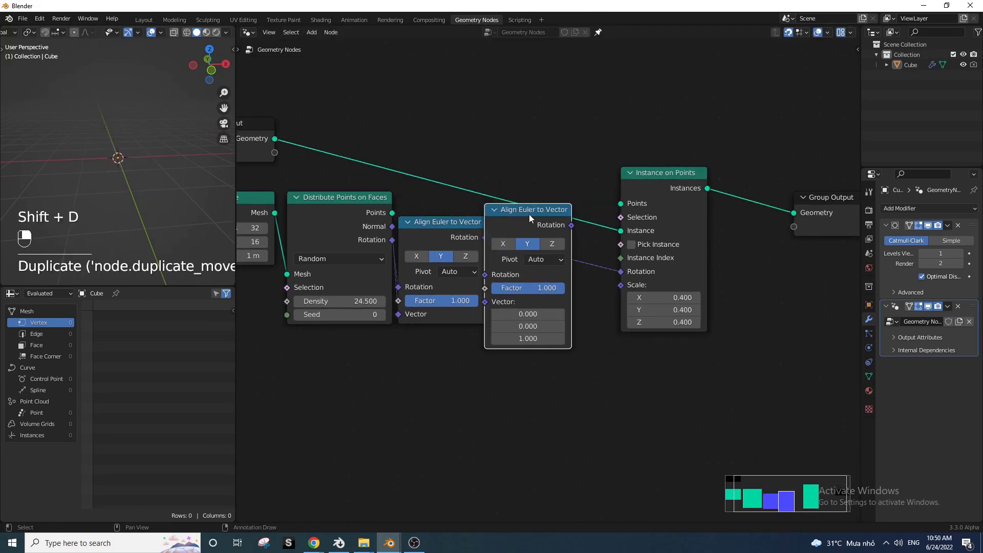
pyautogui.hotkey('ctrl', 'z')
# Duplicate Align Euler to Vector, insert the copy on the Rotation link into Instance on Points, and place these nodes close together.
pyautogui.hotkey('shift', 'd')
pyautogui.click(533, 353)
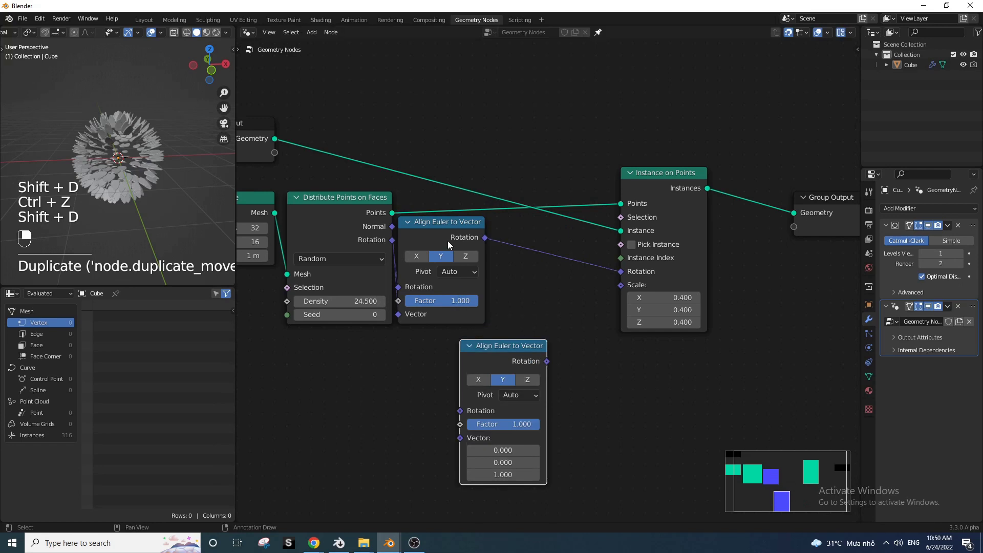
pyautogui.click(471, 359)
pyautogui.press('g')
pyautogui.click(546, 244)
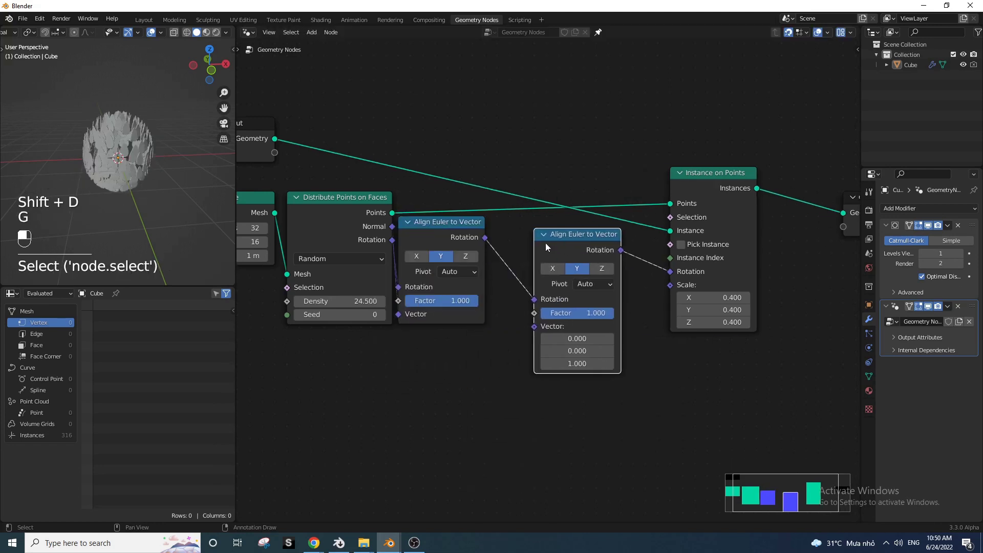
pyautogui.moveTo(547, 247); pyautogui.dragTo(510, 235)
pyautogui.moveTo(725, 189); pyautogui.dragTo(637, 186)
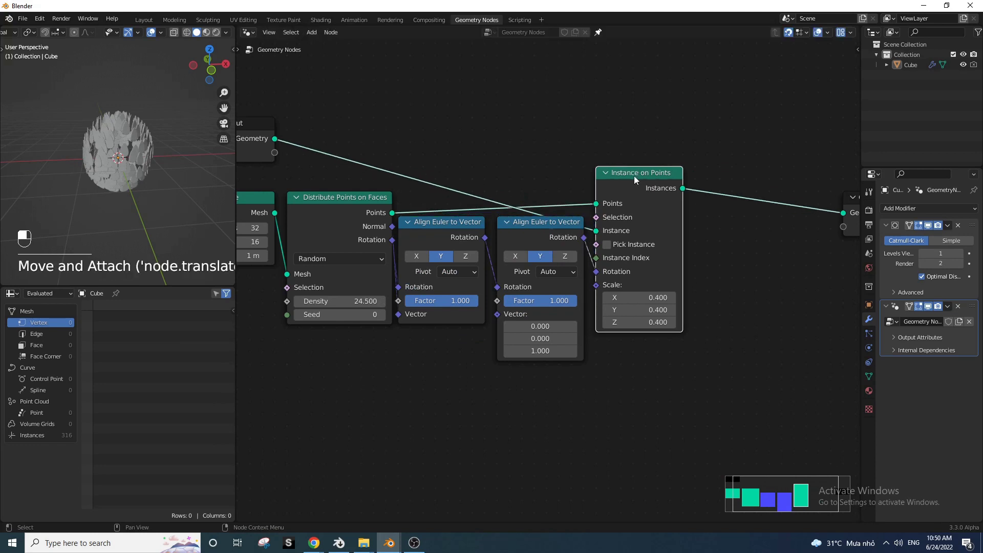
# Set the Factor of the second Align Euler to Vector node to 0.925.
pyautogui.scroll(4, 150, 189)
pyautogui.moveTo(563, 301)
pyautogui.mouseDown()
pyautogui.moveTo(530, 300)
pyautogui.moveTo(568, 301)
pyautogui.mouseUp()
pyautogui.scroll(-3, 496, 352)
# Add a Position node, link it to the second Align Euler to Vector's Factor, and move it well below the other nodes.
pyautogui.hotkey('shift', 'a')
pyautogui.write('pos')
pyautogui.press('Return')
pyautogui.click(517, 303)
pyautogui.moveTo(497, 303); pyautogui.dragTo(544, 323)
pyautogui.moveTo(568, 230); pyautogui.dragTo(573, 228)
pyautogui.moveTo(454, 295); pyautogui.dragTo(329, 328)
pyautogui.moveTo(431, 312); pyautogui.dragTo(446, 263, button='middle')
pyautogui.scroll(3, 447, 262)
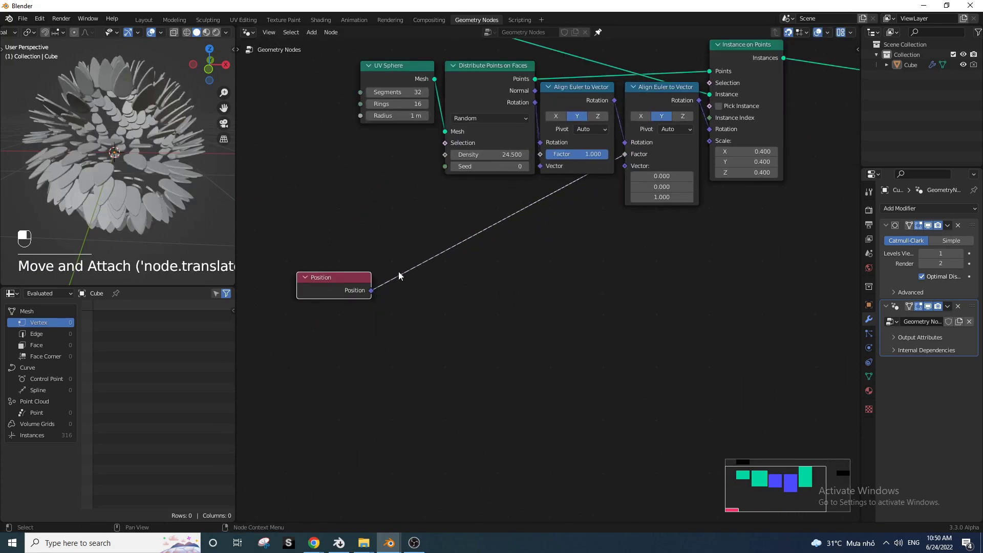
# Cut the Position node's link to the Factor and connect Position to a new Separate XYZ node beside it.
pyautogui.keyDown('ctrl'); pyautogui.moveTo(386, 280); pyautogui.dragTo(384, 293, button='right'); pyautogui.keyUp('ctrl')
pyautogui.moveTo(371, 290); pyautogui.dragTo(451, 306)
pyautogui.write('x')
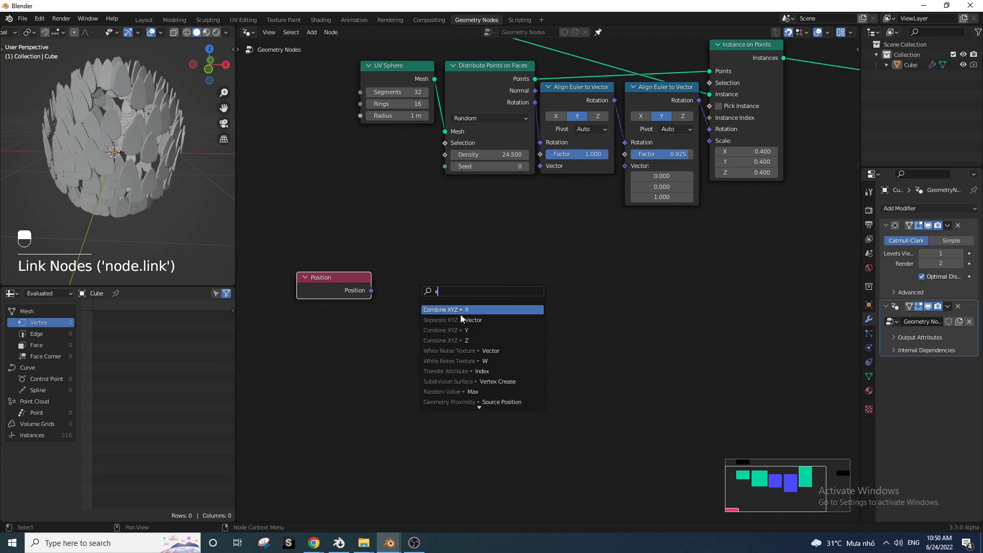
pyautogui.click(459, 319)
pyautogui.click(429, 312)
# Try driving the second Align Euler to Vector's Factor with Separate XYZ's Z, check it from the front, and cut the link.
pyautogui.moveTo(456, 314); pyautogui.dragTo(625, 153)
pyautogui.moveTo(96, 217); pyautogui.dragTo(133, 208, button='middle')
pyautogui.scroll(-2, 155, 198)
pyautogui.scroll(2, 149, 195)
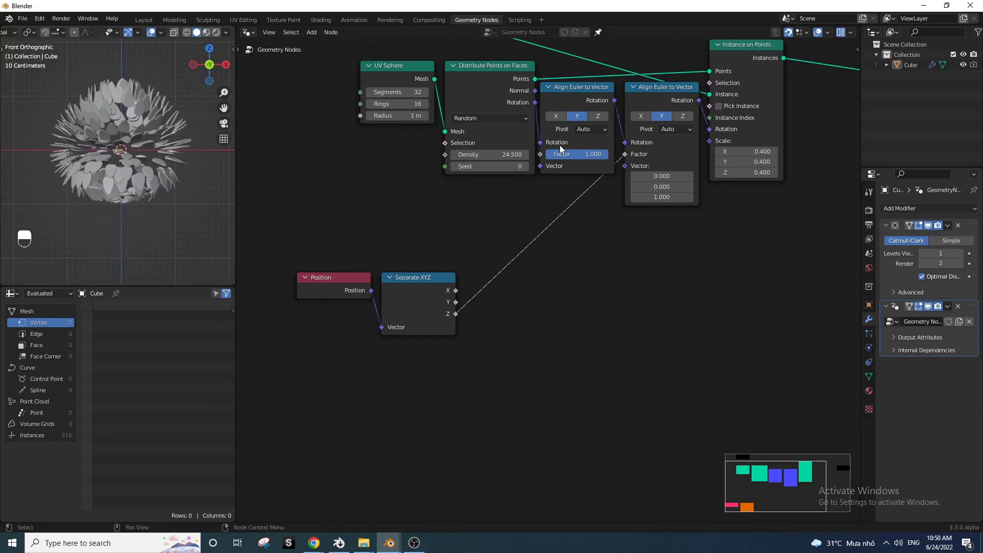
pyautogui.keyDown('ctrl'); pyautogui.moveTo(566, 202); pyautogui.dragTo(565, 230, button='right'); pyautogui.keyUp('ctrl')
pyautogui.keyDown('shift'); pyautogui.moveTo(563, 234); pyautogui.dragTo(541, 269, button='middle'); pyautogui.keyUp('shift')
pyautogui.scroll(1, 540, 268)
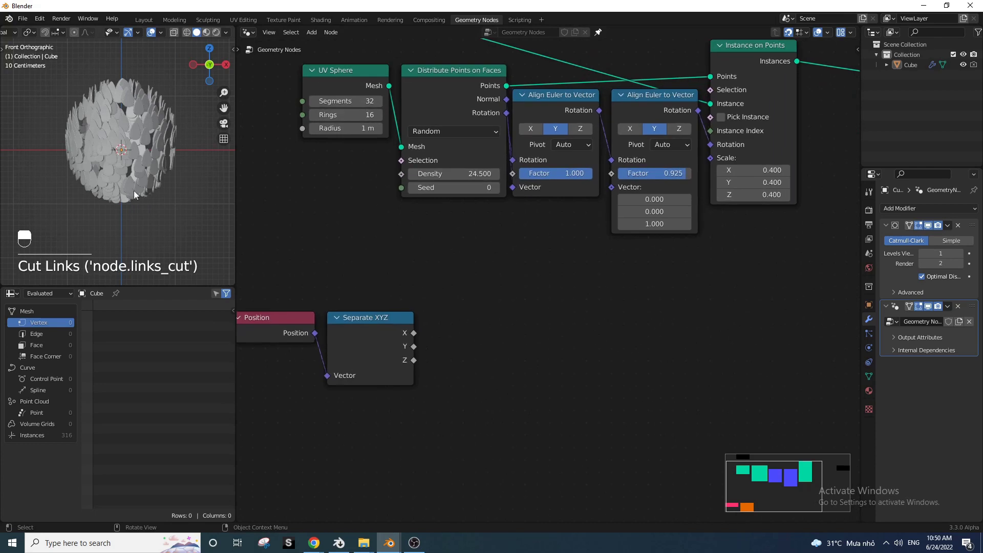
# Set the second Align Euler to Vector's Factor to 1 and annotate a loop around the lowest petals in the front view.
pyautogui.moveTo(674, 175); pyautogui.dragTo(691, 177)
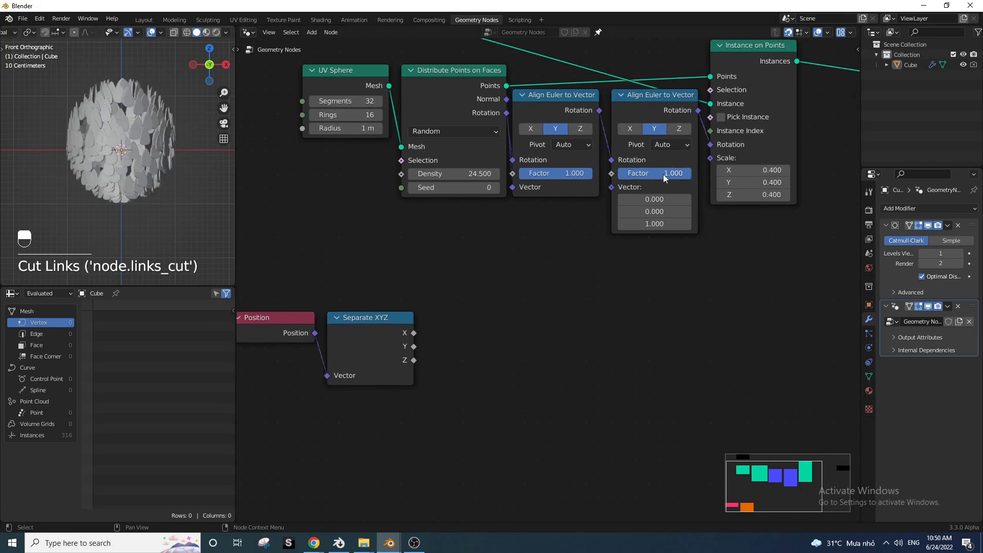
pyautogui.moveTo(144, 204); pyautogui.dragTo(144, 204)
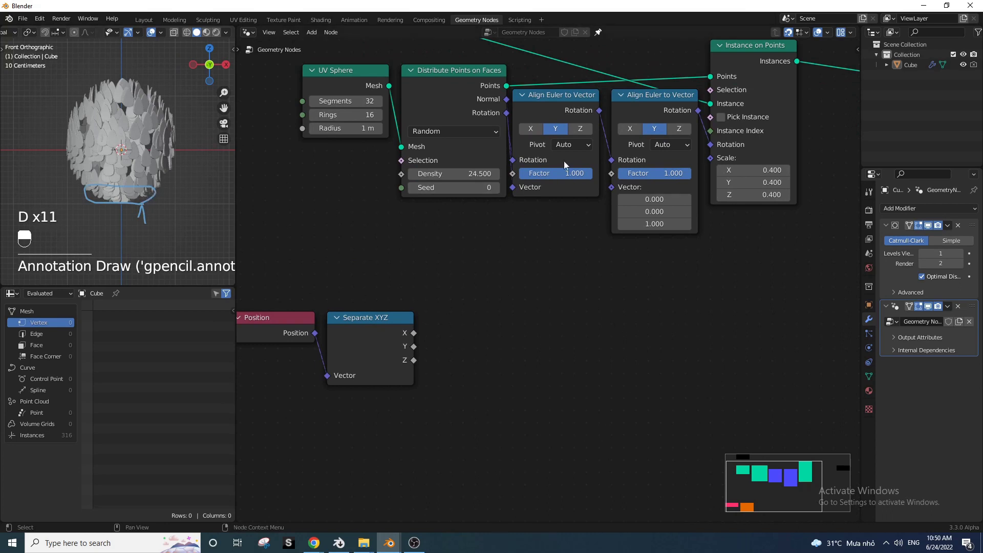
# Set the second Align Euler to Vector's Factor to 0 and annotate a band across the ball's middle with a 0 beside it.
pyautogui.moveTo(674, 173); pyautogui.dragTo(617, 173)
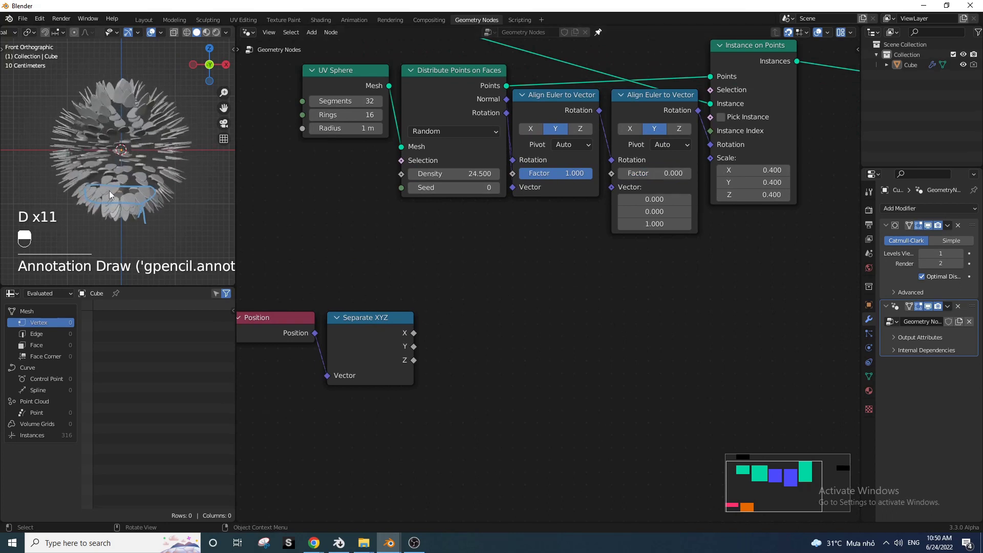
pyautogui.moveTo(38, 146)
pyautogui.mouseDown()
pyautogui.moveTo(176, 149)
pyautogui.moveTo(42, 156)
pyautogui.mouseUp()
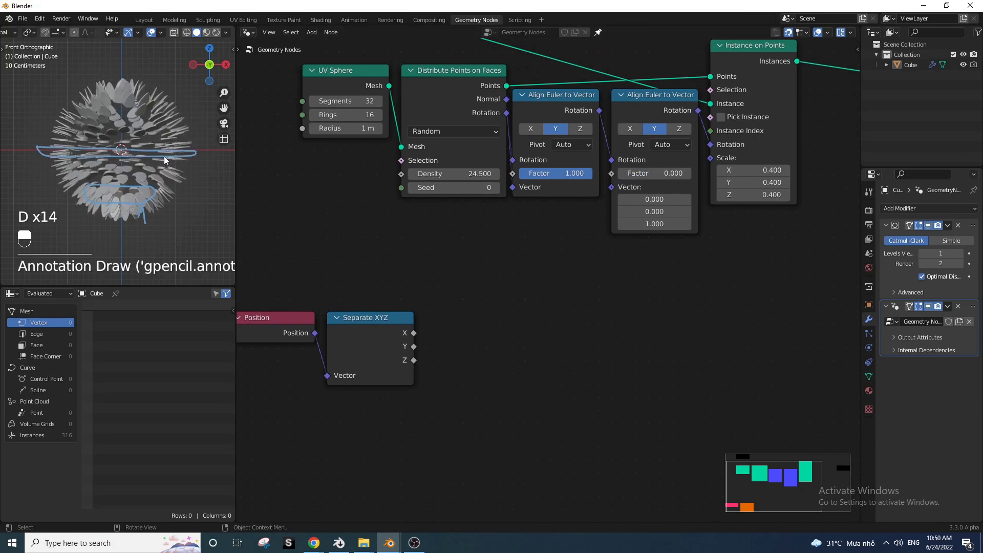
pyautogui.keyDown('shift'); pyautogui.moveTo(211, 153); pyautogui.dragTo(164, 160, button='middle'); pyautogui.keyUp('shift')
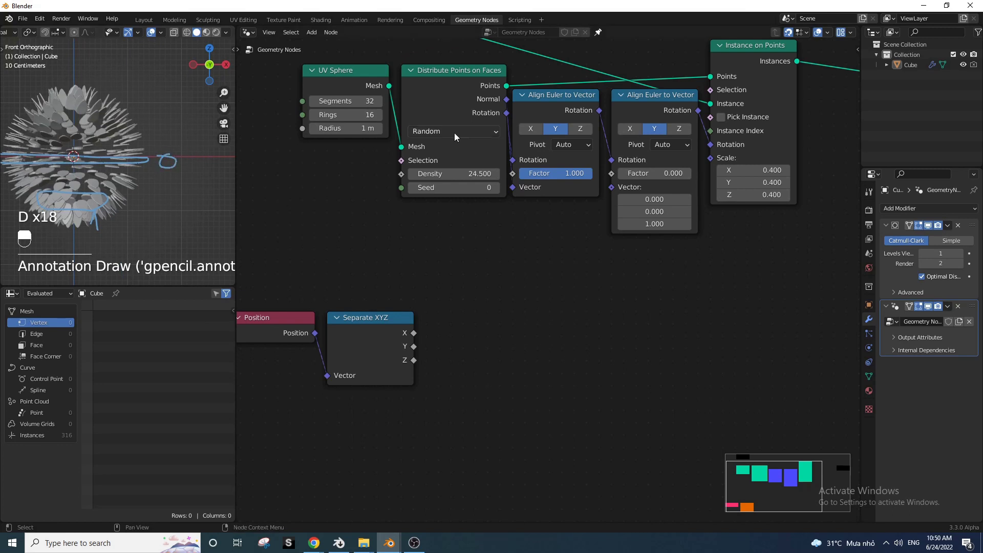
# Set the second Align Euler to Vector's Factor to -1.
pyautogui.click(656, 174)
pyautogui.write('-1')
pyautogui.press('Return')
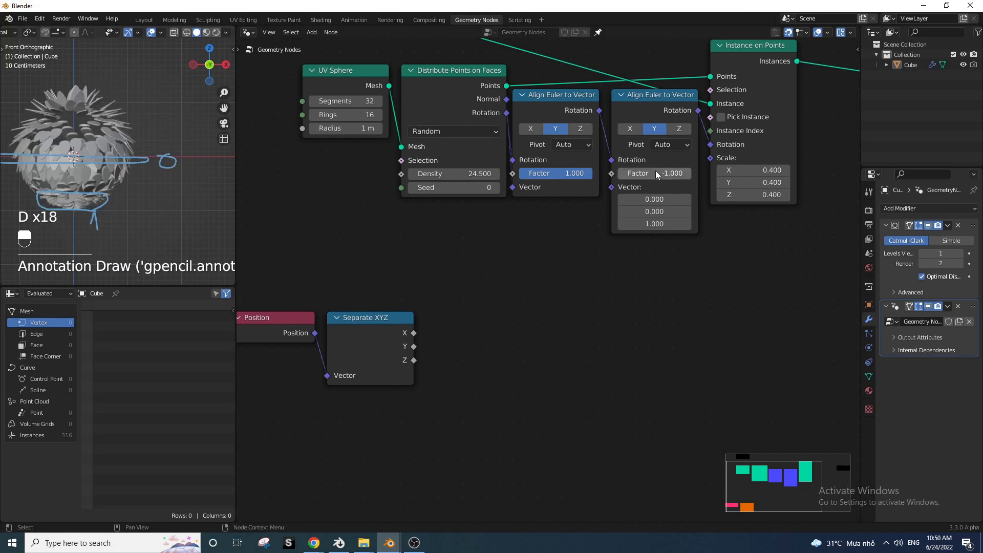
# Annotate a loop around the topmost petals in the front view with -1 beside it.
pyautogui.keyDown('shift'); pyautogui.moveTo(132, 110); pyautogui.dragTo(157, 114, button='middle'); pyautogui.keyUp('shift')
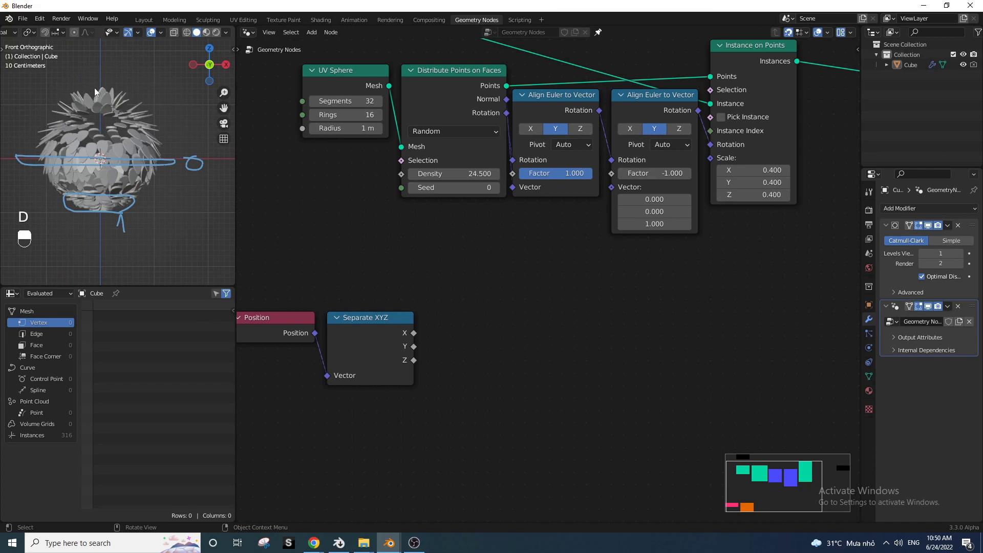
pyautogui.moveTo(144, 102); pyautogui.dragTo(169, 96)
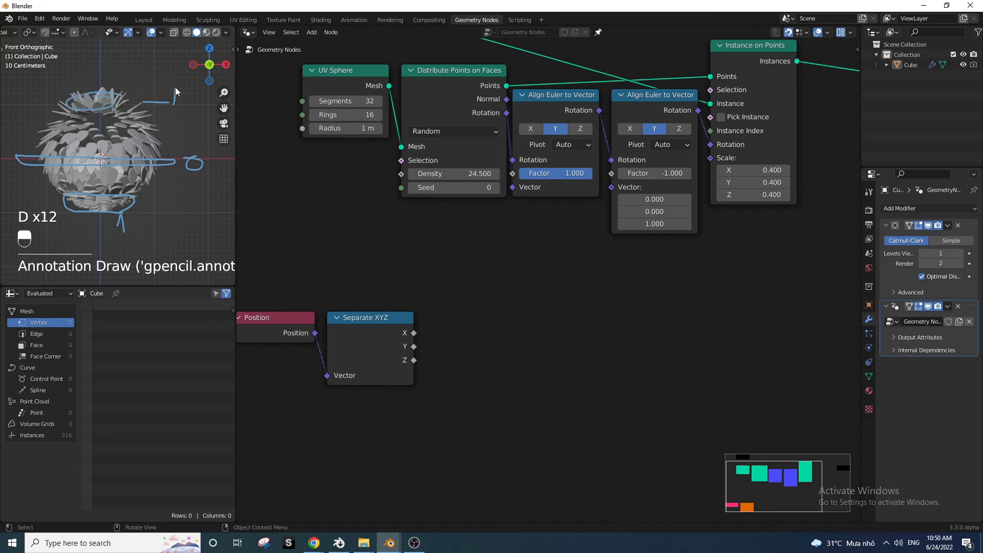
pyautogui.scroll(-1, 178, 163)
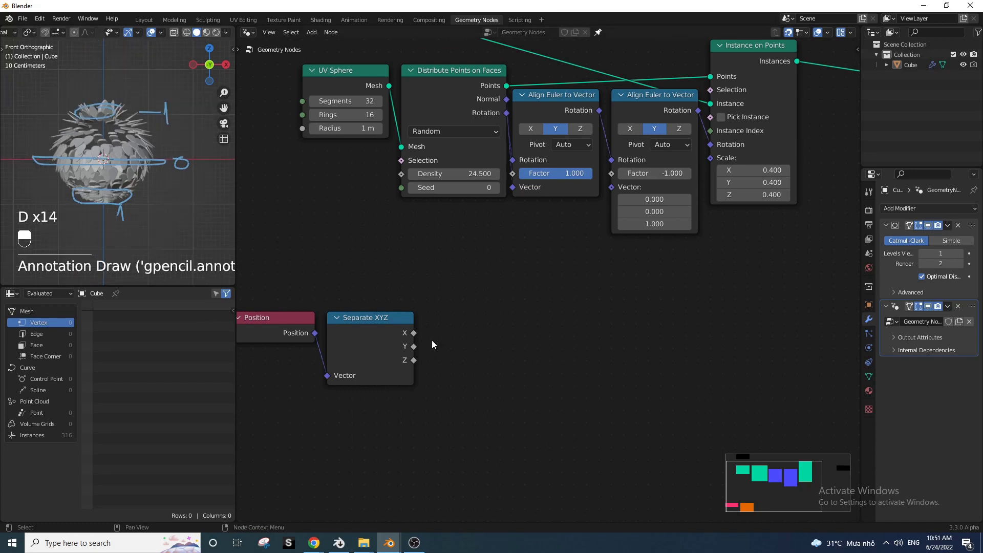
# Link Separate XYZ's Z to the Factor of the second Align Euler to Vector node.
pyautogui.moveTo(414, 363); pyautogui.dragTo(420, 333, button='middle')
pyautogui.moveTo(420, 330); pyautogui.dragTo(436, 302)
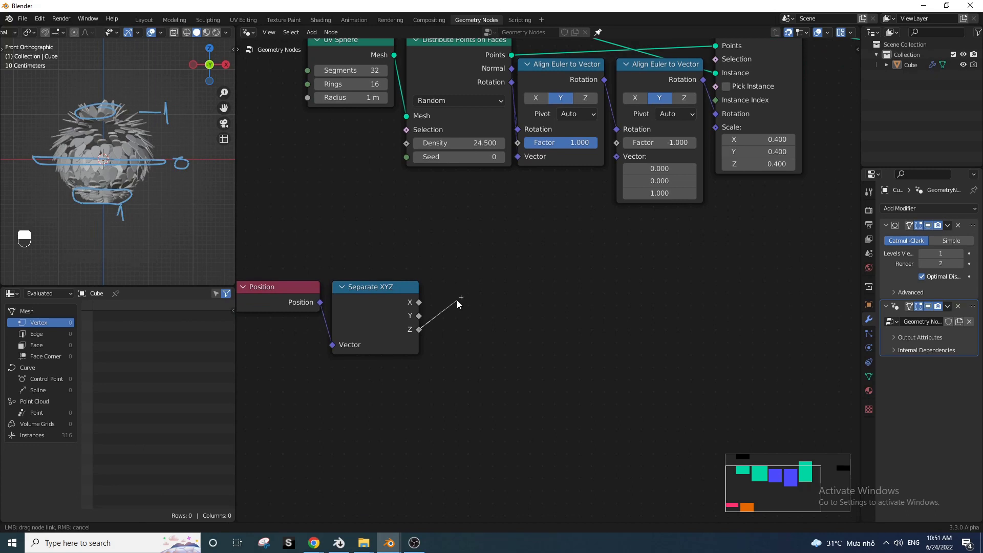
pyautogui.moveTo(458, 301); pyautogui.dragTo(617, 144)
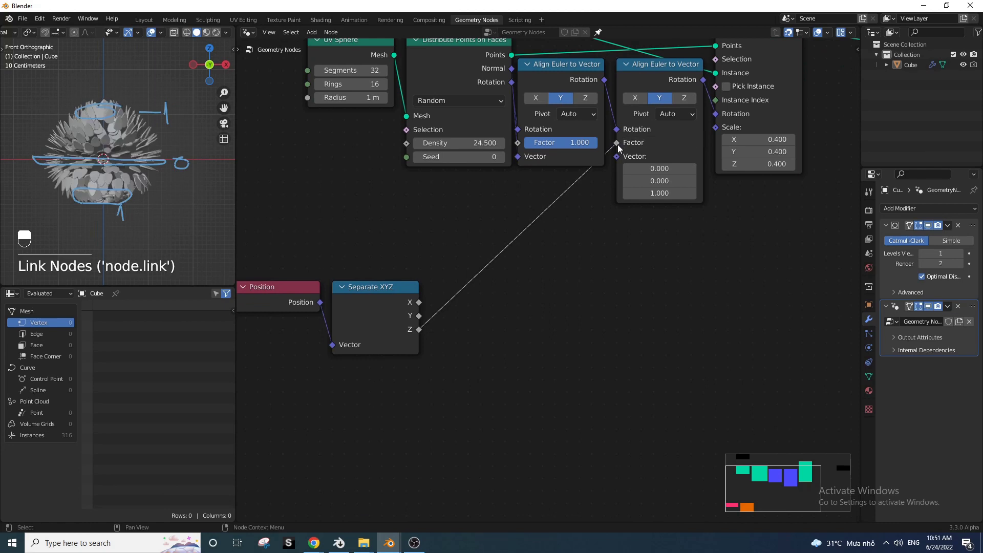
pyautogui.moveTo(420, 318); pyautogui.dragTo(509, 260, button='middle')
pyautogui.moveTo(606, 320); pyautogui.dragTo(473, 219)
pyautogui.press('g')
pyautogui.click(465, 225)
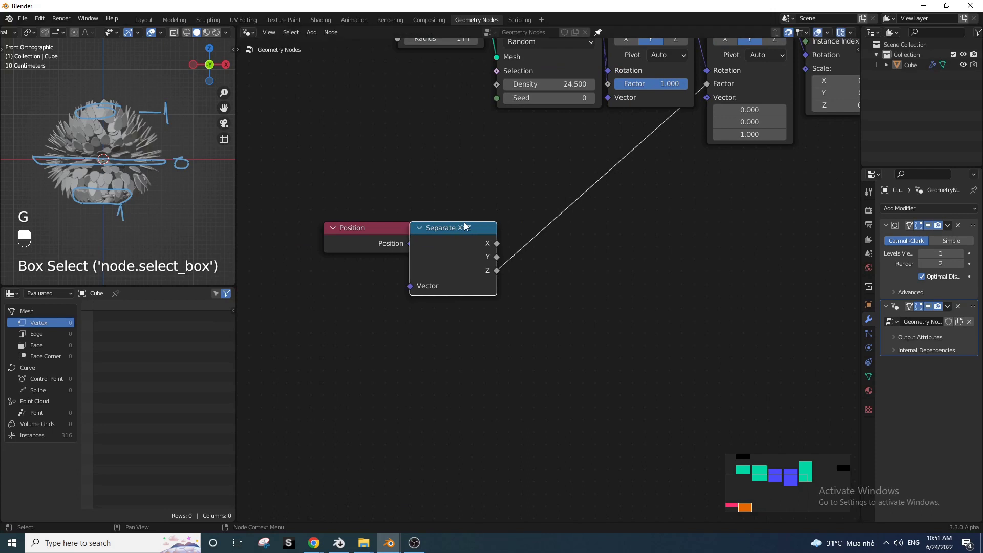
pyautogui.press('g')
pyautogui.click(473, 221)
# Annotate 1, 0 and -1 from top to bottom beside the ball, with a curved arrow running downward next to them.
pyautogui.keyDown('shift'); pyautogui.moveTo(131, 221); pyautogui.dragTo(150, 229, button='middle'); pyautogui.keyUp('shift')
pyautogui.keyDown('shift'); pyautogui.moveTo(103, 209); pyautogui.dragTo(134, 208, button='middle'); pyautogui.keyUp('shift')
pyautogui.scroll(-2, 82, 161)
pyautogui.keyDown('shift'); pyautogui.moveTo(86, 173); pyautogui.dragTo(91, 175, button='middle'); pyautogui.keyUp('shift')
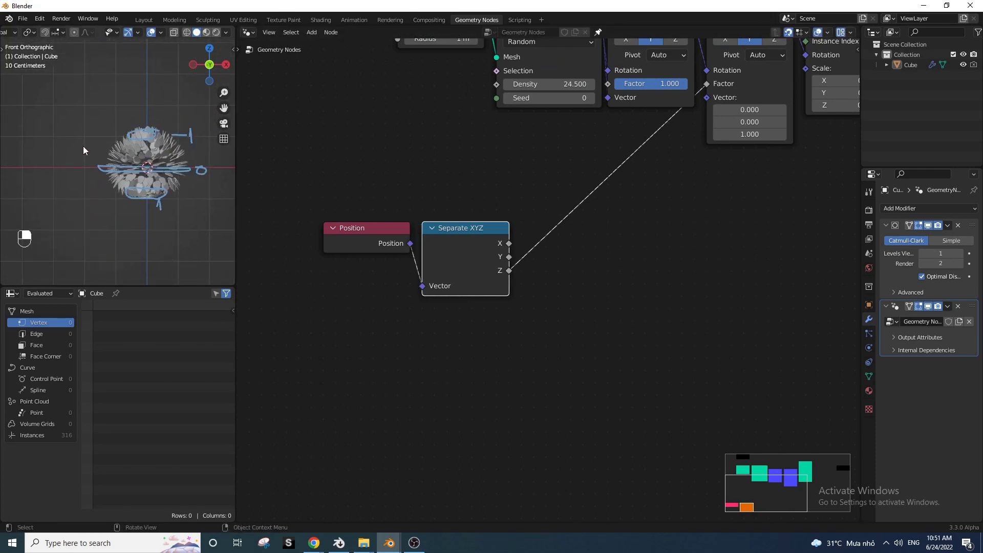
pyautogui.moveTo(75, 117); pyautogui.dragTo(74, 139)
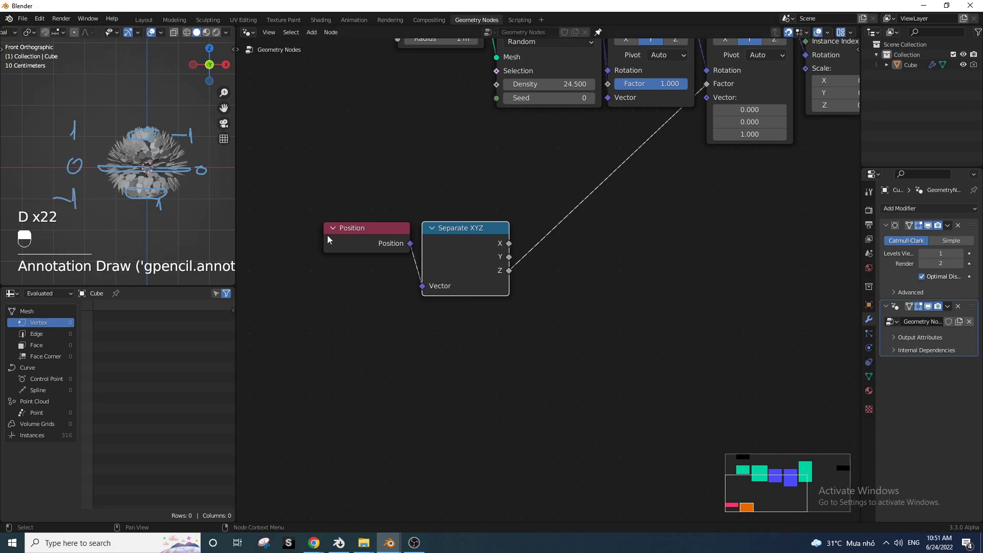
pyautogui.click(394, 234)
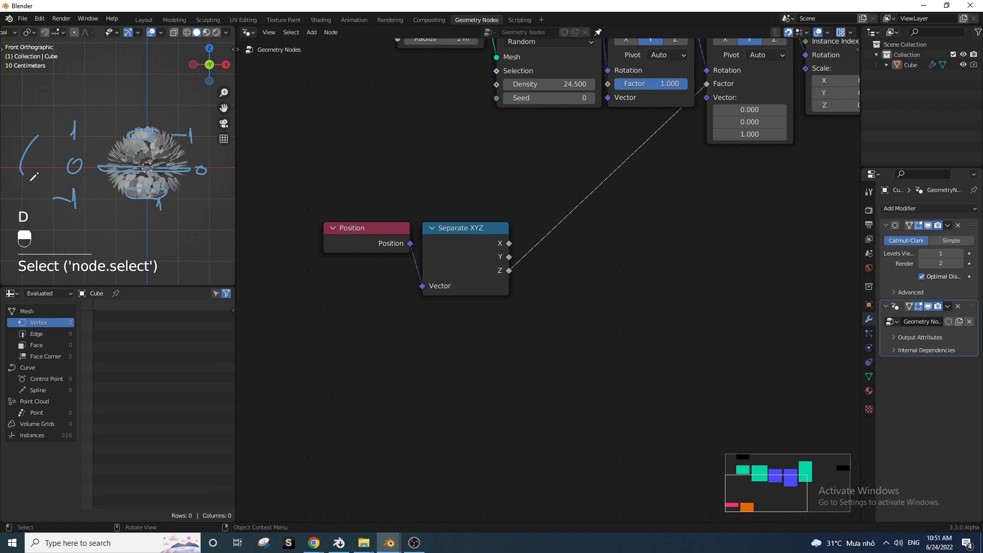
pyautogui.moveTo(22, 168); pyautogui.dragTo(45, 189)
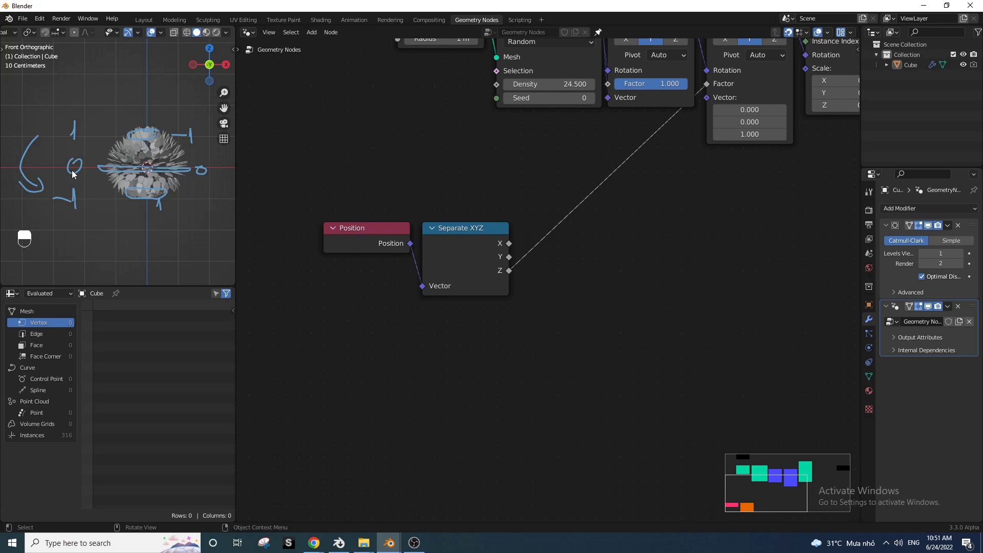
pyautogui.click(427, 229)
pyautogui.press('h')
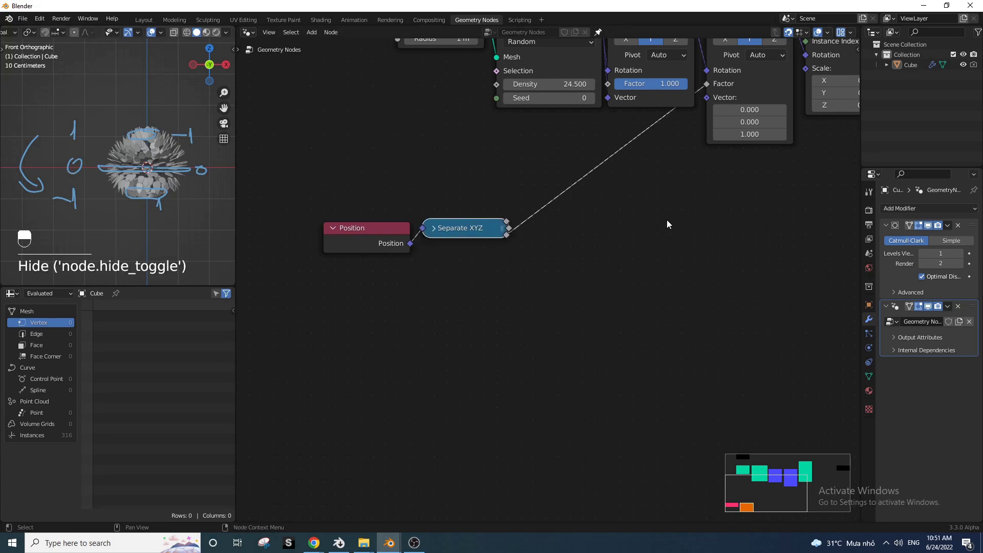
pyautogui.press('h')
pyautogui.press('h')
pyautogui.click(434, 231)
# Move Separate XYZ farther from Position and insert a Vector Rotate node on the link between them.
pyautogui.moveTo(472, 230); pyautogui.dragTo(644, 230)
pyautogui.press('q')
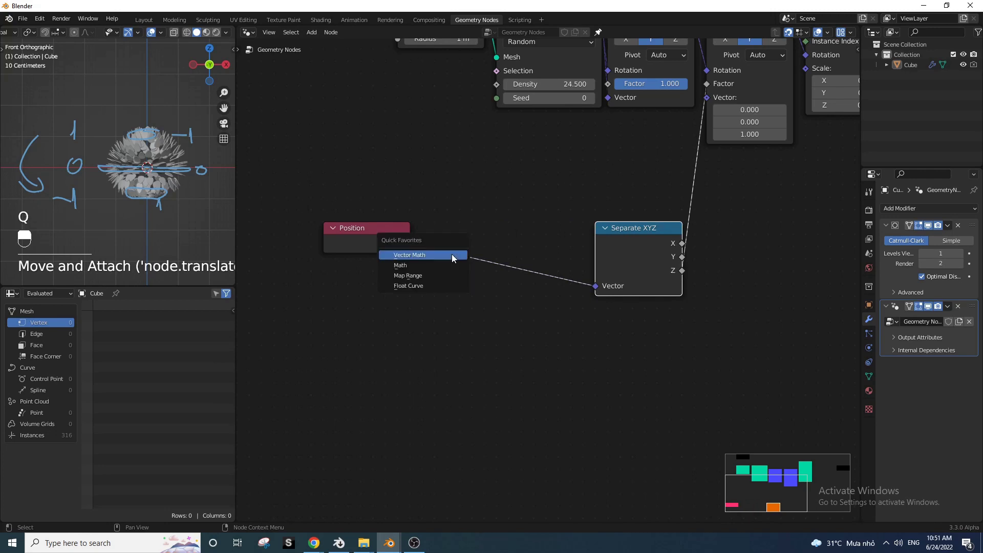
pyautogui.hotkey('shift', 'a')
pyautogui.click(445, 238)
pyautogui.write('r')
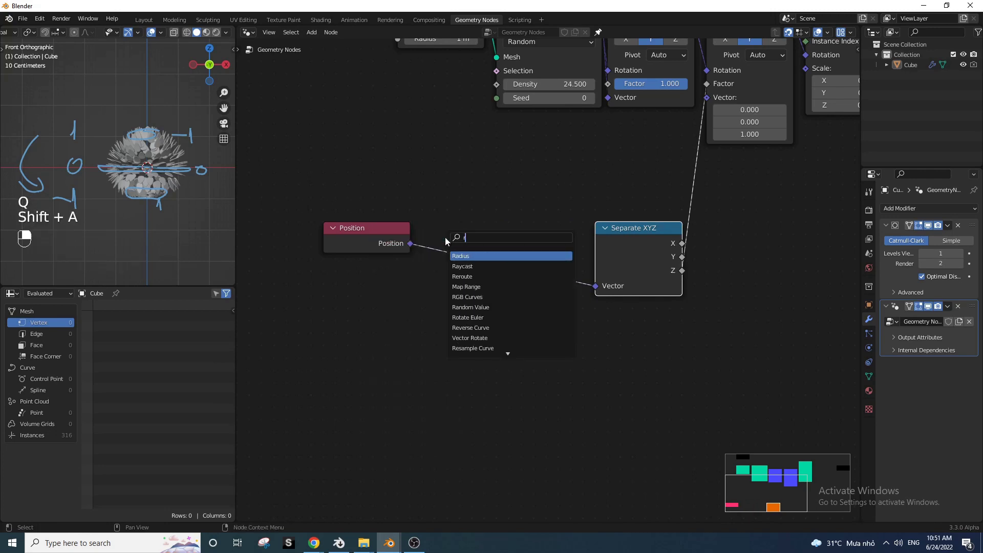
pyautogui.write('ota')
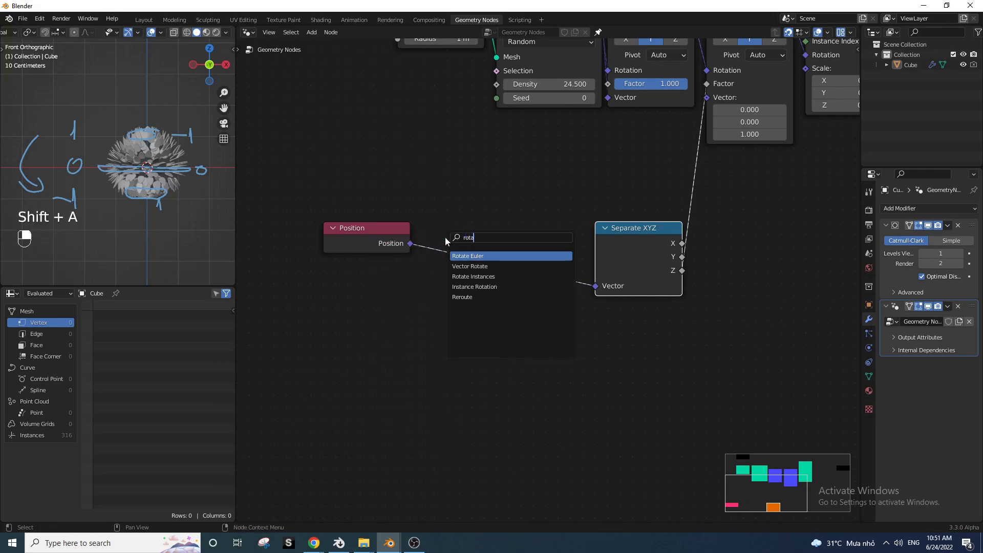
pyautogui.click(470, 266)
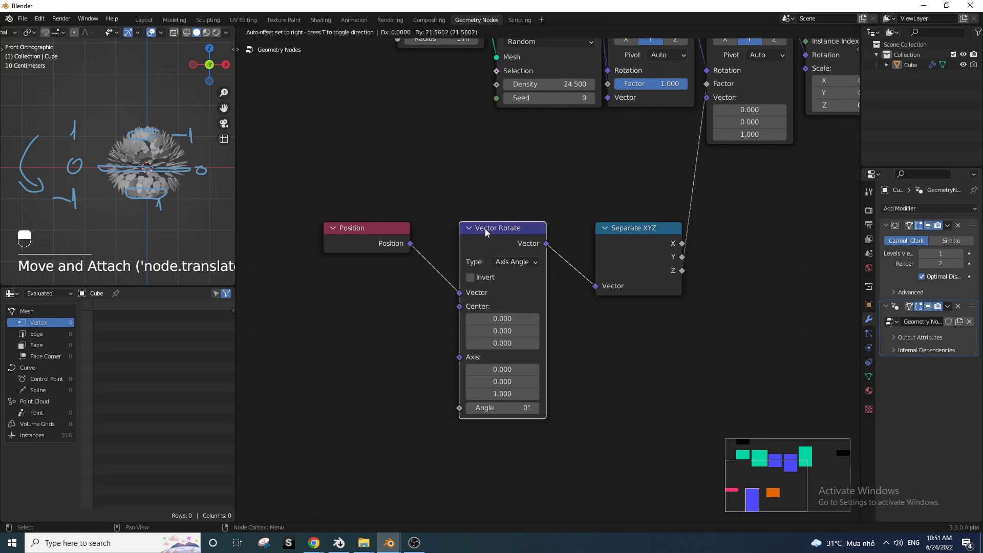
pyautogui.click(474, 226)
# Set the Vector Rotate type to Euler and its X rotation to 180°.
pyautogui.click(494, 264)
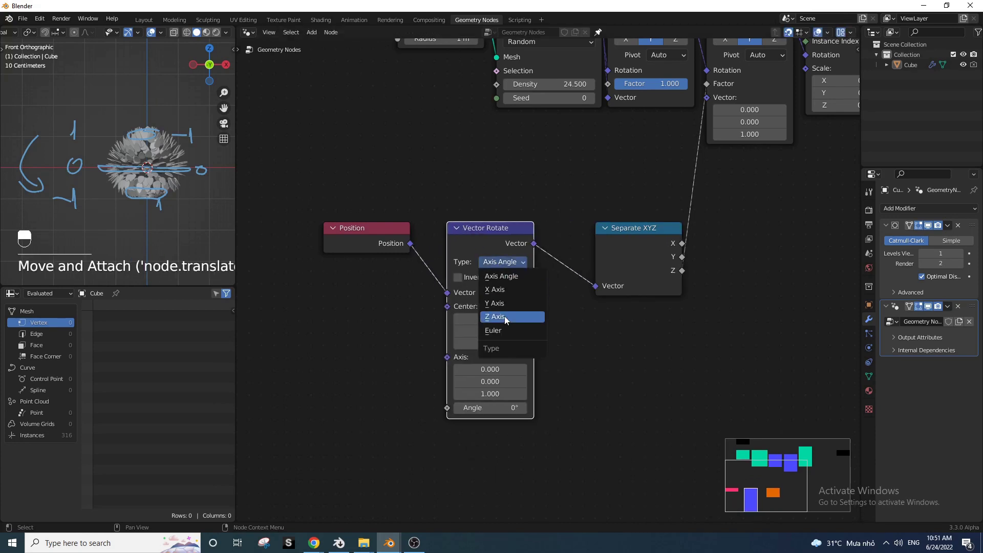
pyautogui.click(504, 329)
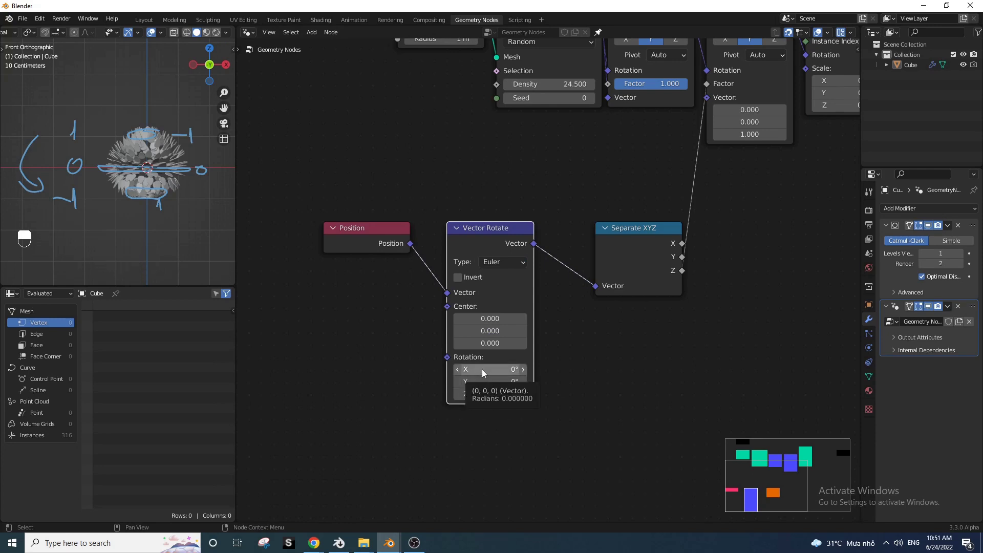
pyautogui.click(481, 369)
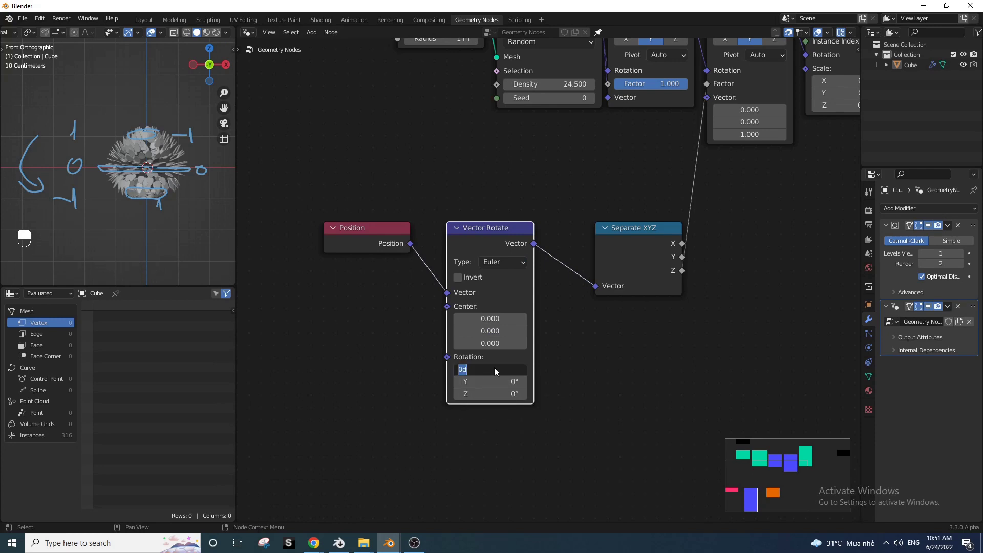
pyautogui.click(551, 373)
pyautogui.moveTo(490, 369); pyautogui.dragTo(525, 368)
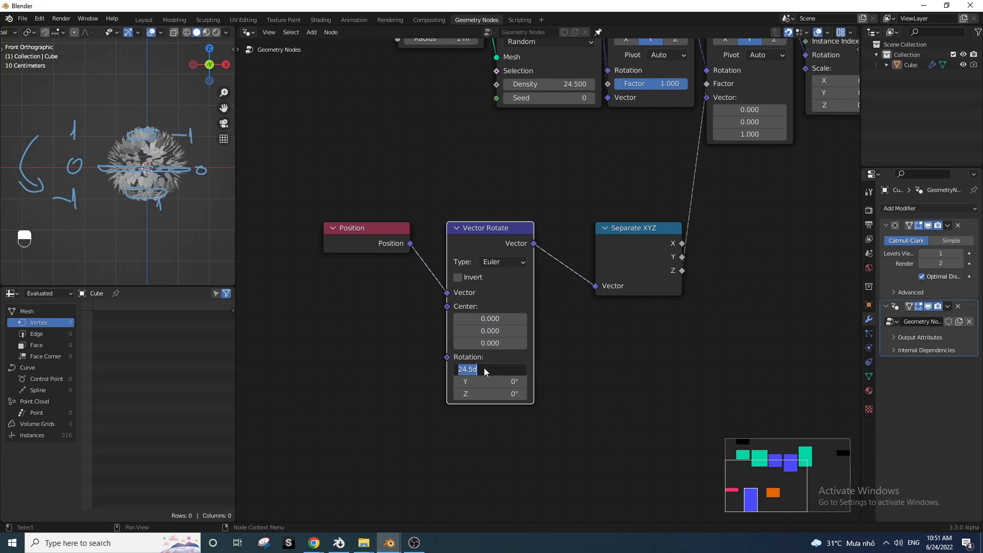
pyautogui.write('80')
pyautogui.press('Return')
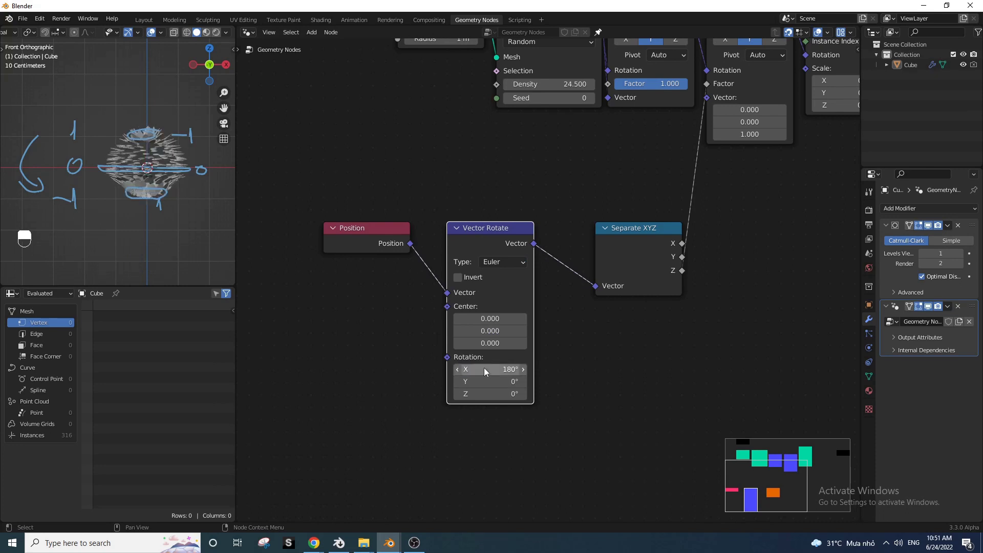
# Raise the Distribute Points on Faces density to 257.7 and set the Instance on Points scale to 0.39 on all axes.
pyautogui.scroll(3, 204, 228)
pyautogui.keyDown('shift'); pyautogui.moveTo(204, 229); pyautogui.dragTo(116, 228, button='middle'); pyautogui.keyUp('shift')
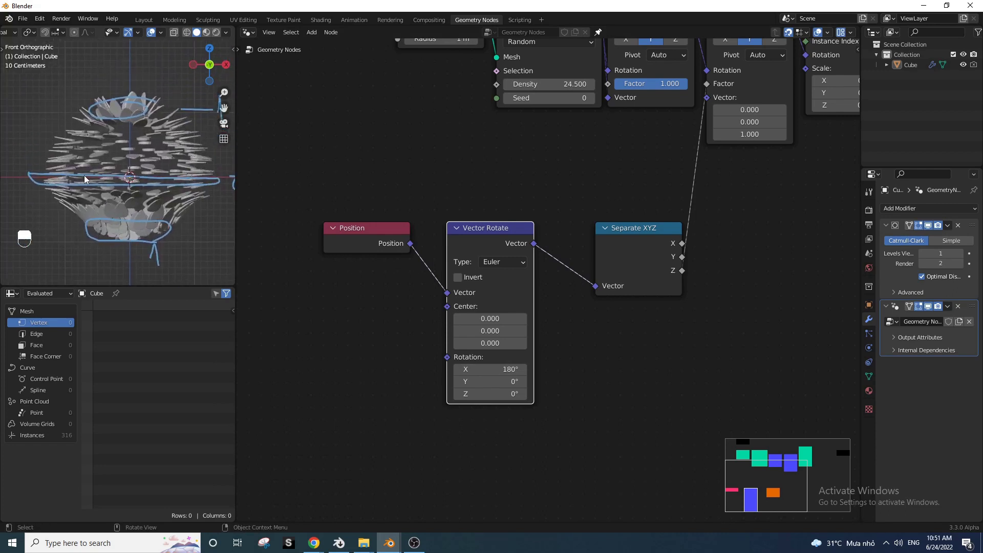
pyautogui.scroll(-4, 522, 199)
pyautogui.moveTo(701, 190); pyautogui.dragTo(648, 273, button='middle')
pyautogui.moveTo(735, 198)
pyautogui.keyDown('shift'); pyautogui.mouseDown()
pyautogui.moveTo(727, 216)
pyautogui.moveTo(686, 215)
pyautogui.moveTo(722, 198)
pyautogui.mouseUp(); pyautogui.keyUp('shift')
pyautogui.moveTo(512, 201); pyautogui.dragTo(556, 200)
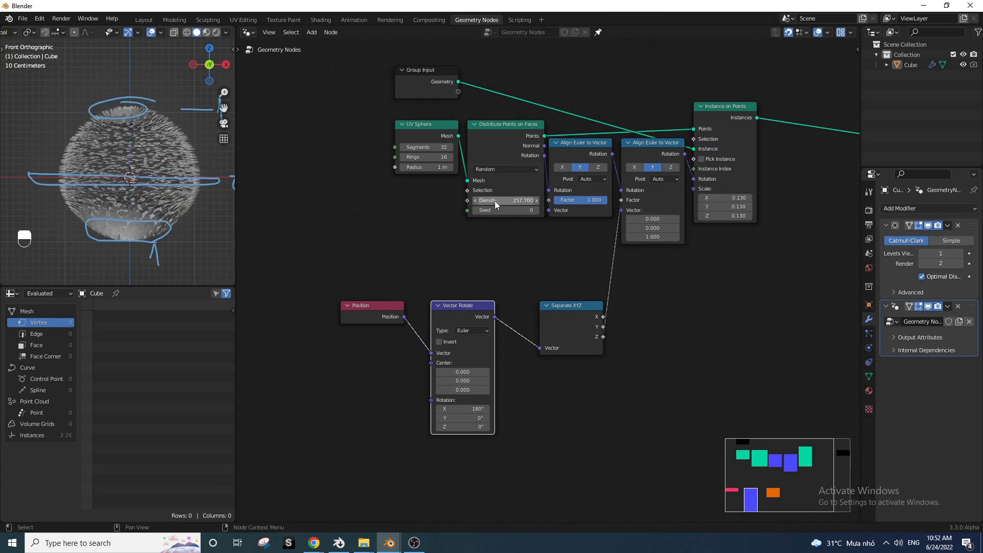
pyautogui.keyDown('shift'); pyautogui.moveTo(722, 197); pyautogui.dragTo(731, 198); pyautogui.keyUp('shift')
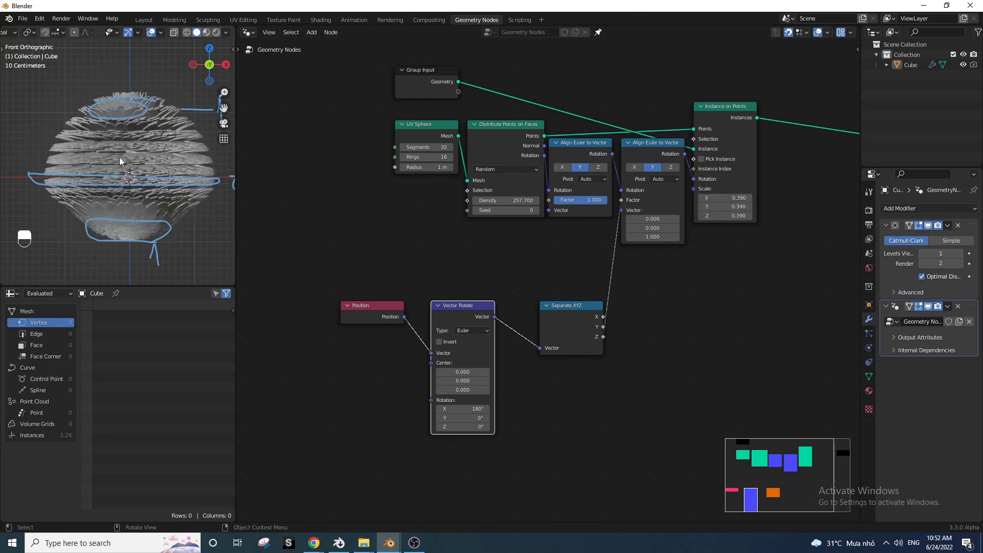
# Erase all the annotations on and around the ball in the front view.
pyautogui.scroll(-4, 118, 157)
pyautogui.moveTo(94, 163)
pyautogui.mouseDown(button='right')
pyautogui.moveTo(215, 202)
pyautogui.moveTo(87, 197)
pyautogui.moveTo(184, 92)
pyautogui.mouseUp(button='right')
pyautogui.scroll(5, 159, 193)
pyautogui.scroll(-1, 159, 193)
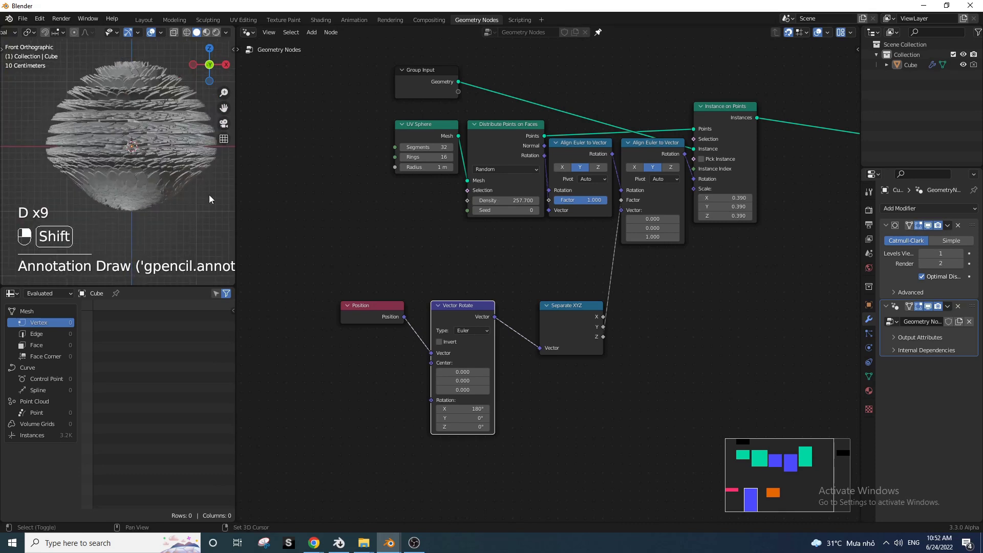
# Add a cube empty at the center of the ball.
pyautogui.moveTo(416, 347); pyautogui.dragTo(450, 277, button='middle')
pyautogui.scroll(1, 445, 282)
pyautogui.scroll(1, 439, 286)
pyautogui.click(470, 226)
pyautogui.moveTo(394, 290); pyautogui.dragTo(492, 273, button='middle')
pyautogui.hotkey('shift', 'a')
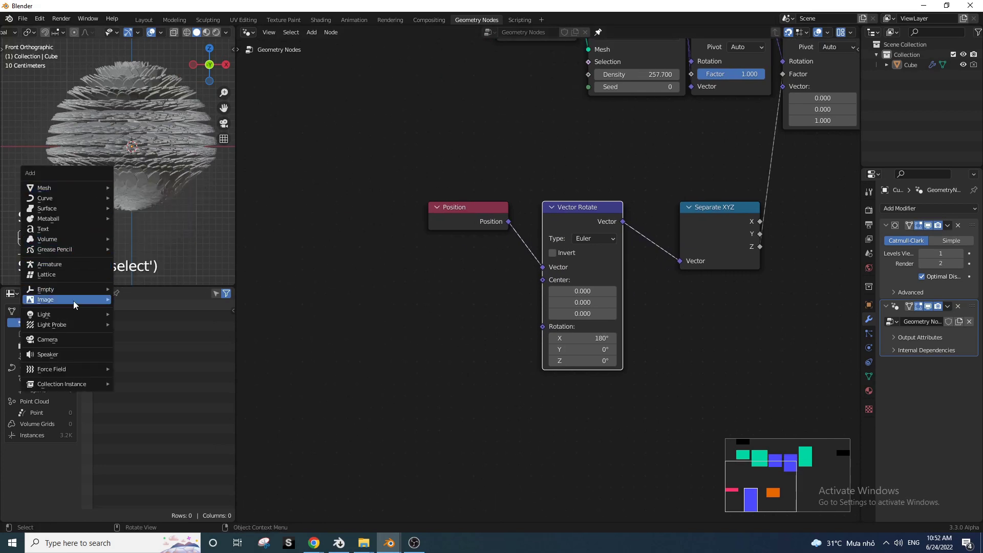
pyautogui.moveTo(74, 289)
pyautogui.click(136, 333)
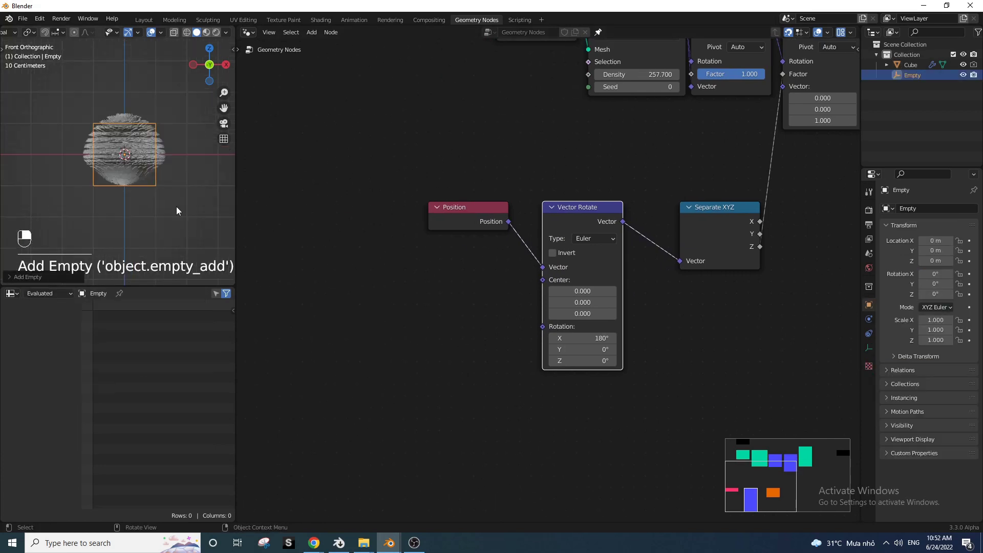
# Flatten the empty to a Z scale of -0.14 and widen it to 1.947 in X and Y.
pyautogui.press('s')
pyautogui.press('z')
pyautogui.click(113, 166)
pyautogui.press('s')
pyautogui.hotkey('shift', 'z')
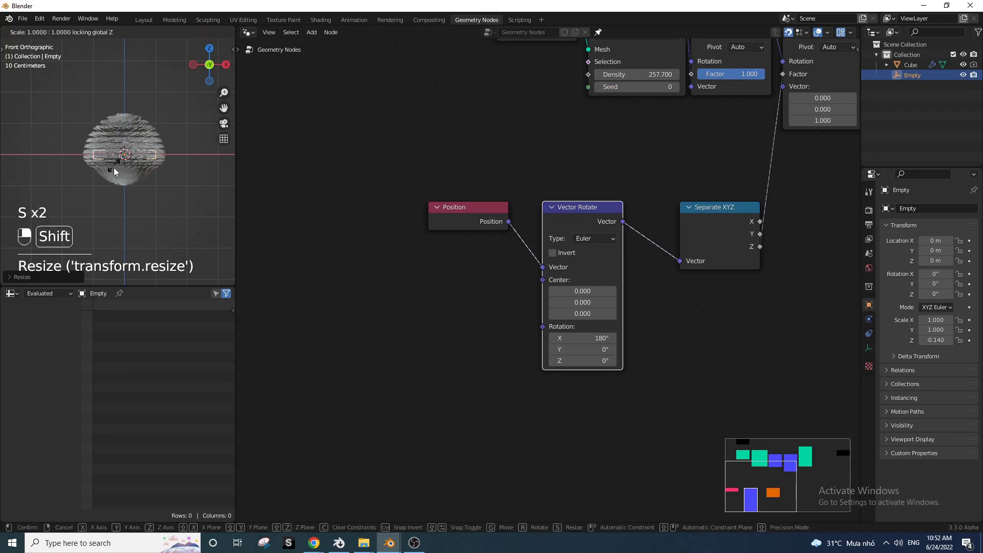
pyautogui.click(141, 202)
pyautogui.click(173, 174)
pyautogui.click(180, 150)
pyautogui.keyDown('shift'); pyautogui.moveTo(158, 131); pyautogui.dragTo(145, 125, button='middle'); pyautogui.keyUp('shift')
pyautogui.scroll(2, 151, 130)
# Bring the empty in as a Relative Object Info node, link its Rotation to Vector Rotate's Rotation, and enable Invert.
pyautogui.moveTo(912, 75); pyautogui.dragTo(546, 328)
pyautogui.click(371, 345)
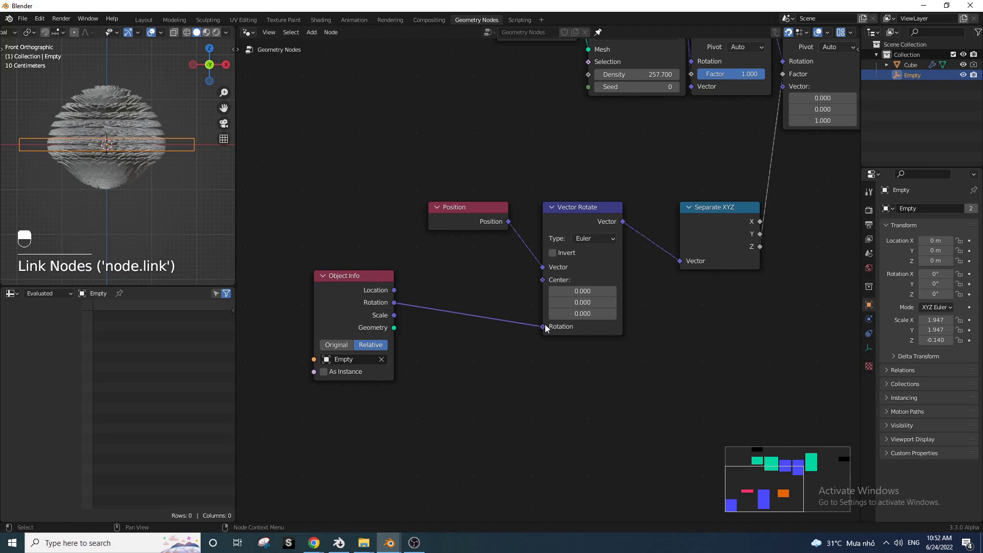
pyautogui.click(554, 257)
pyautogui.click(186, 147)
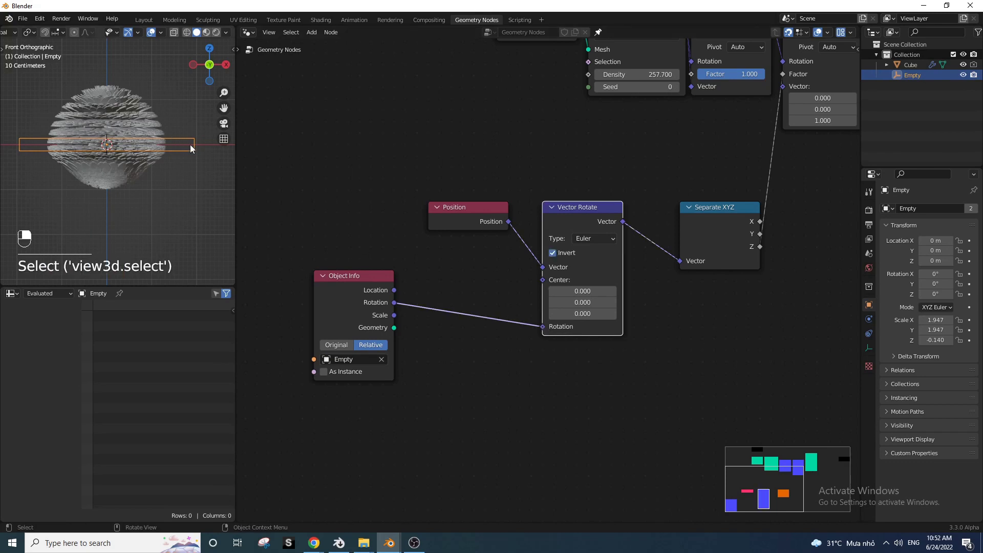
pyautogui.press('r')
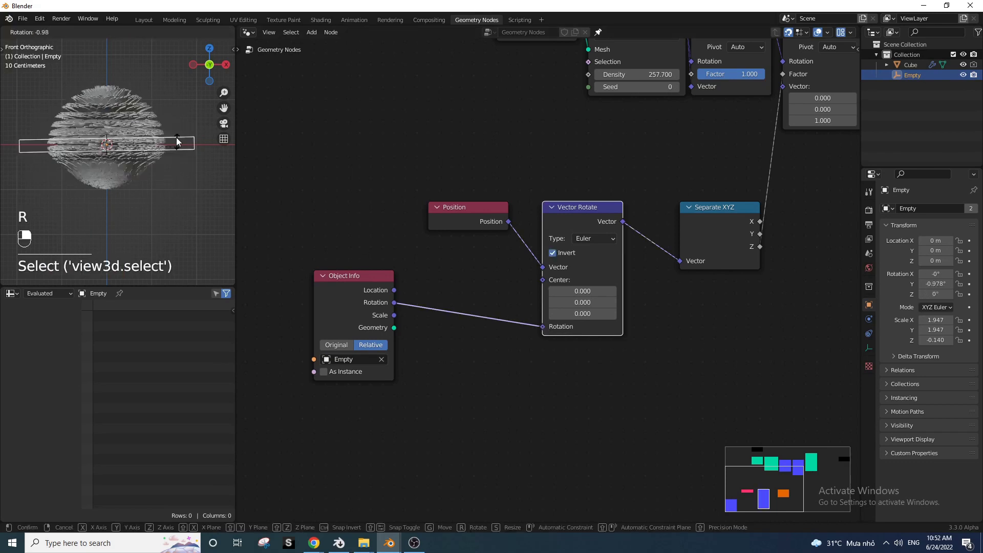
pyautogui.rightClick(174, 143)
# Insert a Vector Math node set to Subtract between Position and Vector Rotate, with Object Info's Location as its second vector.
pyautogui.moveTo(444, 210); pyautogui.dragTo(329, 211)
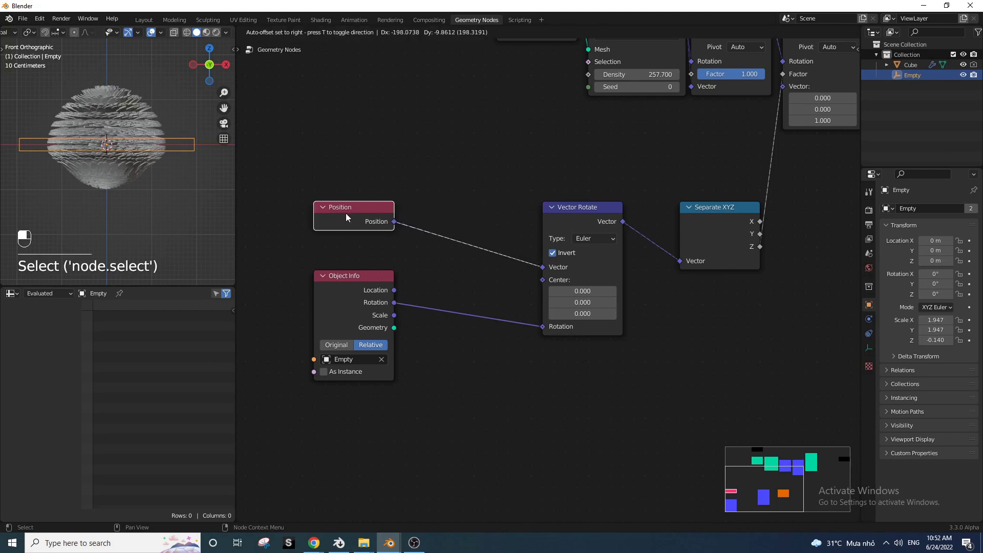
pyautogui.press('q')
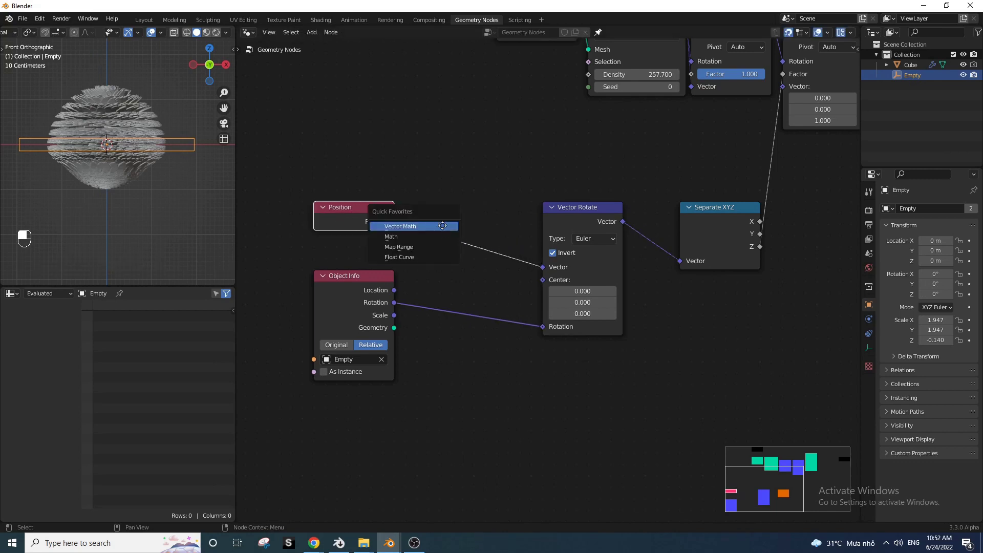
pyautogui.click(443, 229)
pyautogui.click(476, 228)
pyautogui.click(479, 227)
pyautogui.click(474, 258)
pyautogui.click(448, 196)
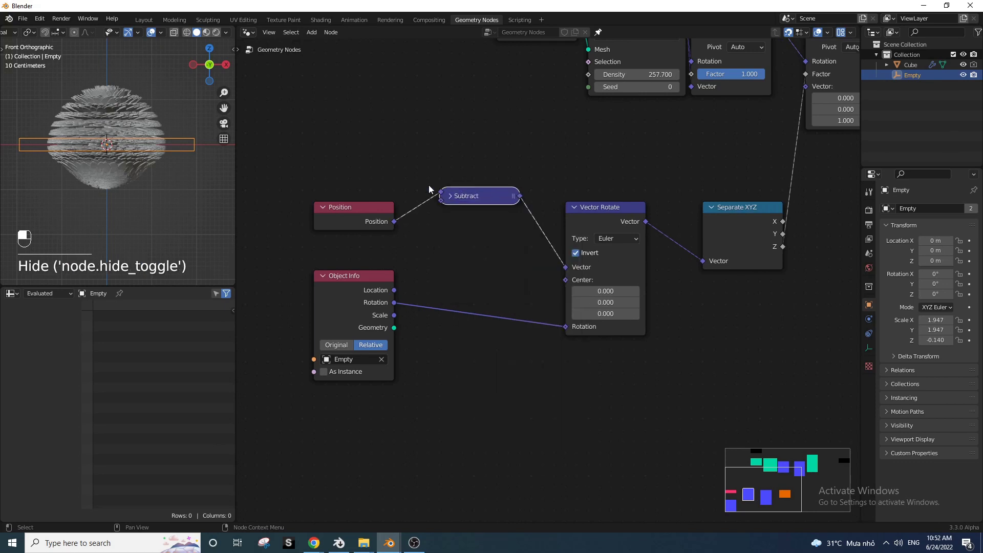
pyautogui.click(448, 197)
pyautogui.moveTo(451, 200); pyautogui.dragTo(450, 189)
pyautogui.moveTo(394, 290); pyautogui.dragTo(436, 244)
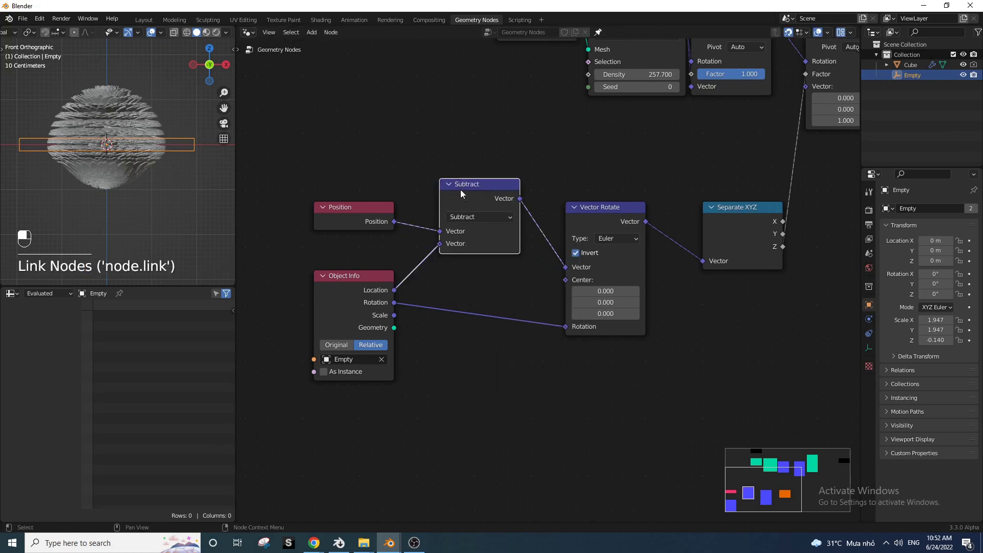
# Arrange the Subtract, Position and Object Info nodes compactly before Vector Rotate, and select the empty in the front view.
pyautogui.moveTo(460, 190); pyautogui.dragTo(458, 214)
pyautogui.click(386, 210)
pyautogui.moveTo(341, 179); pyautogui.dragTo(397, 364)
pyautogui.press('g')
pyautogui.click(427, 356)
pyautogui.click(189, 151)
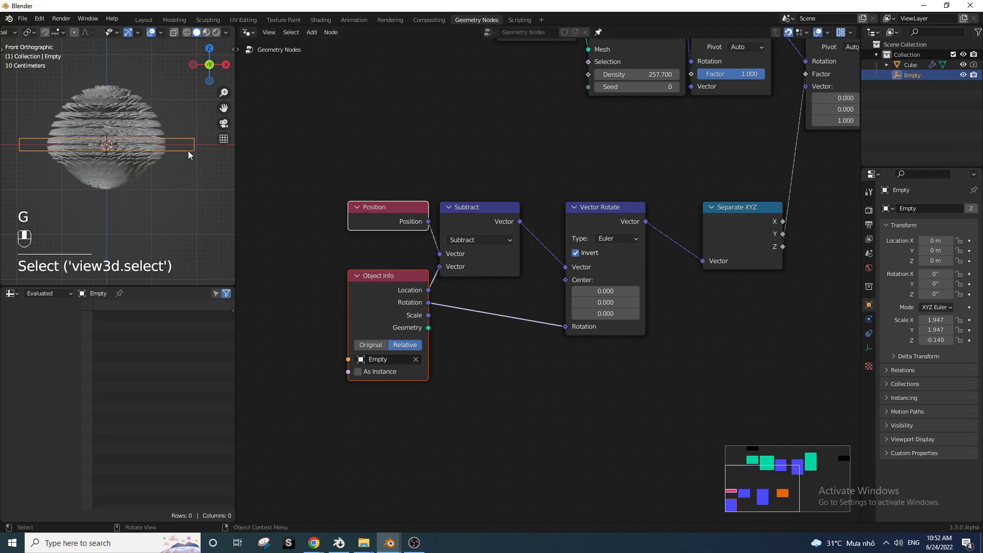
# Try the Vector Math node set to Add and move the empty down to about Z -0.58 m.
pyautogui.press('g')
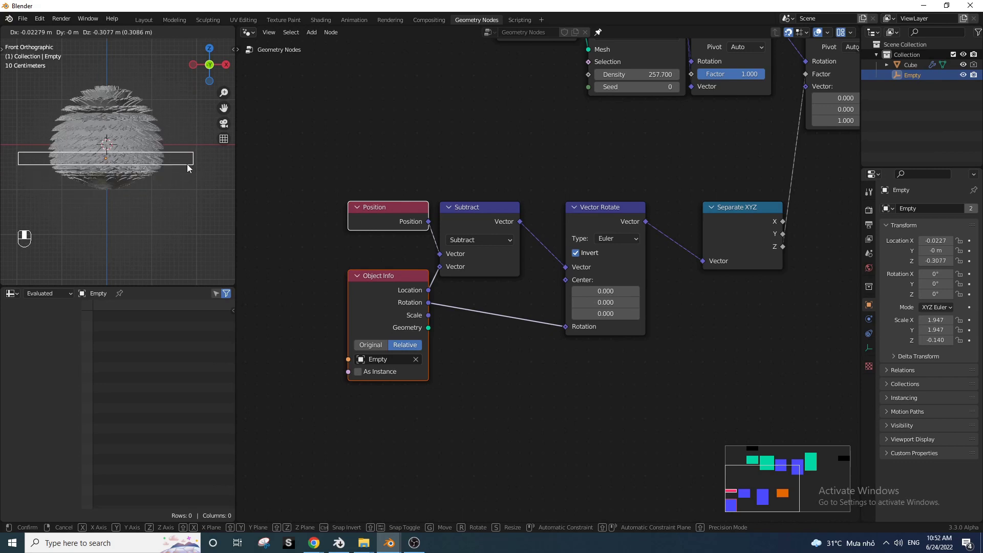
pyautogui.press('Escape')
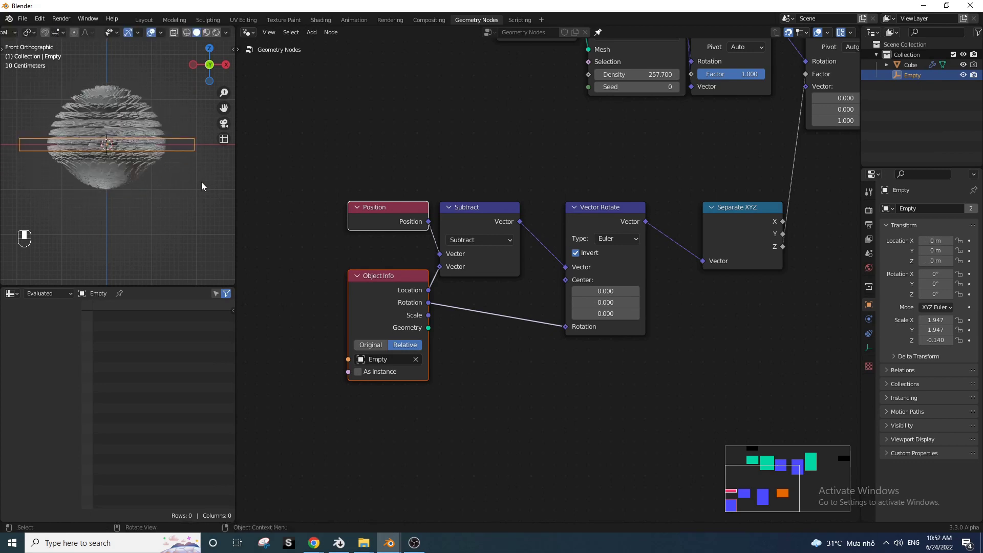
pyautogui.click(460, 240)
pyautogui.click(461, 235)
pyautogui.click(185, 147)
pyautogui.press('g')
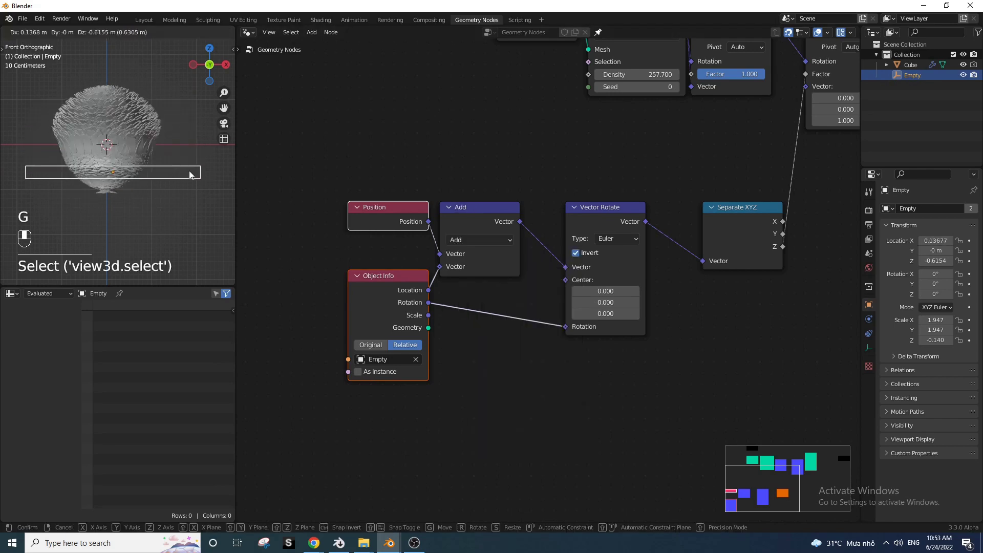
pyautogui.click(192, 172)
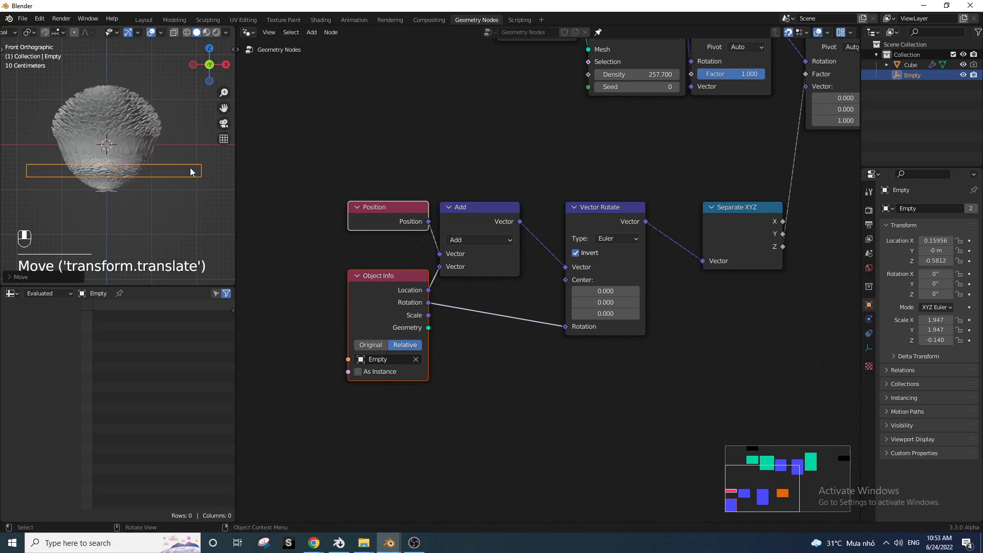
# Set the Vector Math node to Subtract and move the empty to about X 0.18 m, Z 0.09 m.
pyautogui.click(483, 240)
pyautogui.click(483, 259)
pyautogui.click(192, 170)
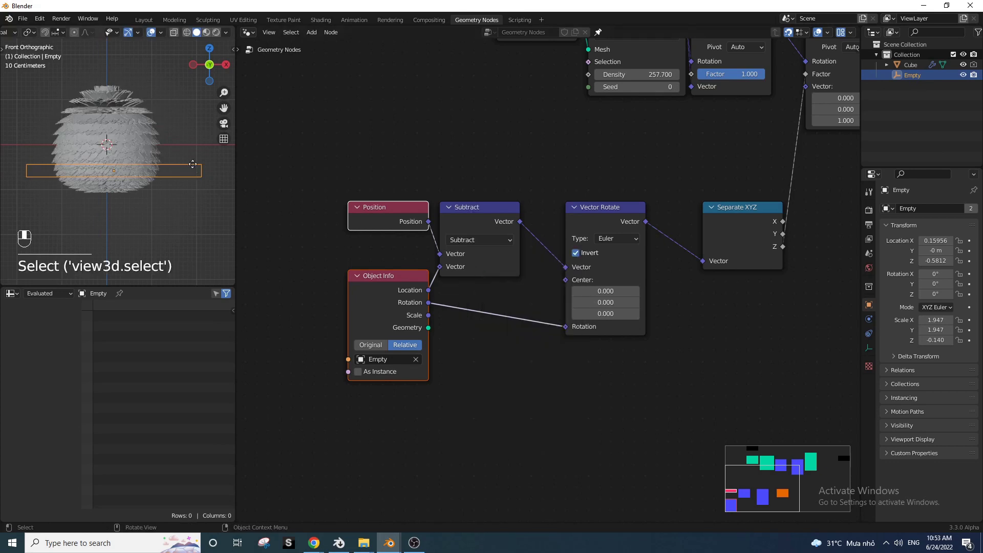
pyautogui.press('g')
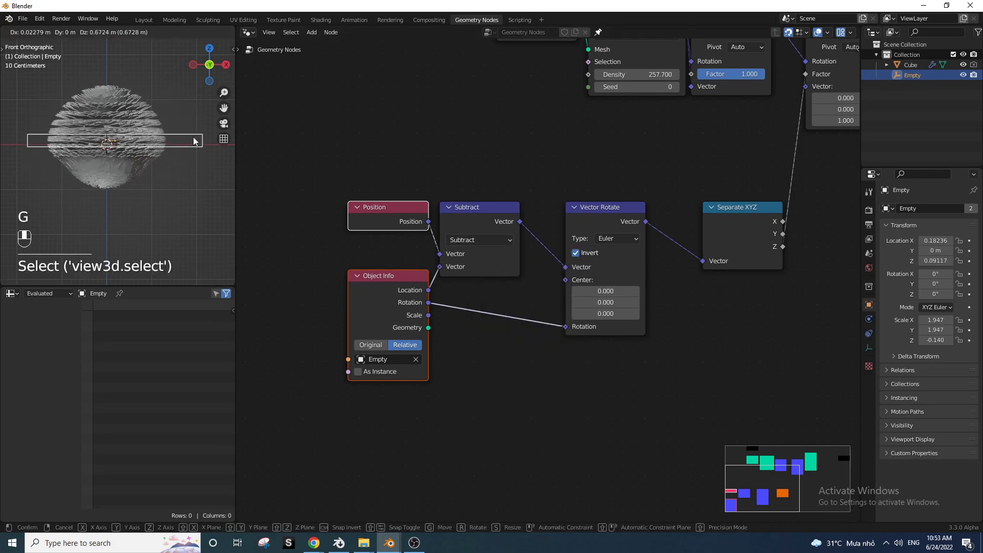
pyautogui.click(193, 139)
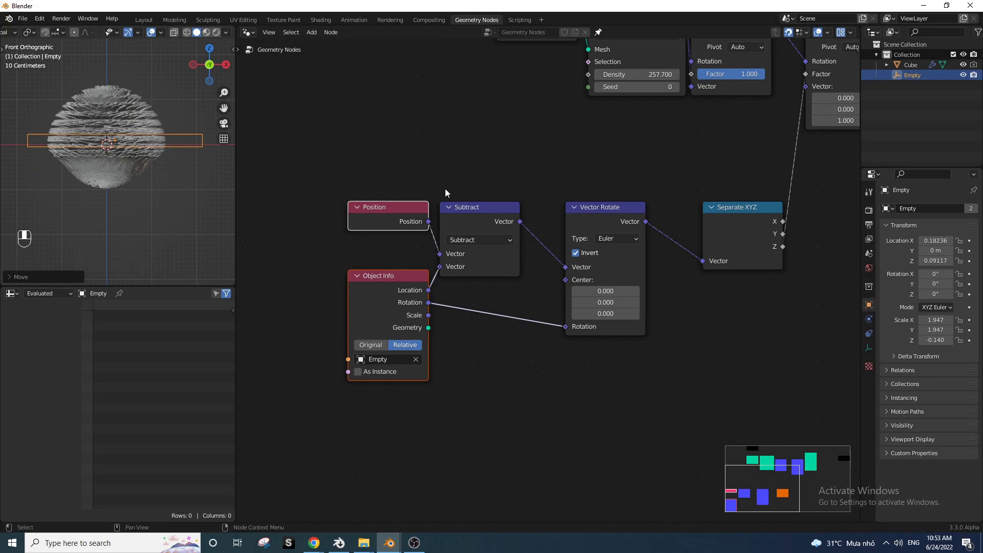
# Move Subtract and Object Info closer to Vector Rotate, with Object Info slightly lower and Position tucked beneath Subtract.
pyautogui.moveTo(371, 163); pyautogui.dragTo(463, 311)
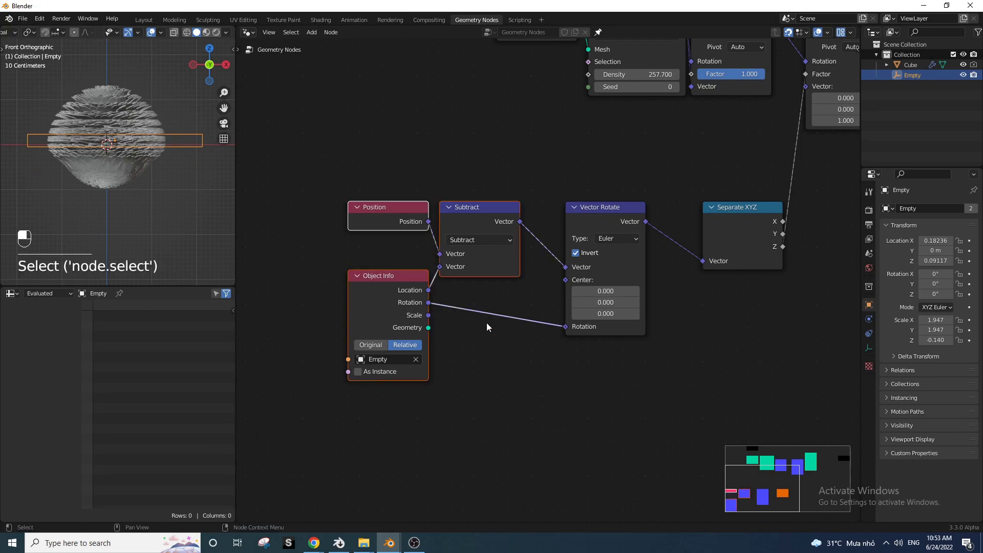
pyautogui.press('g')
pyautogui.click(527, 328)
pyautogui.click(432, 305)
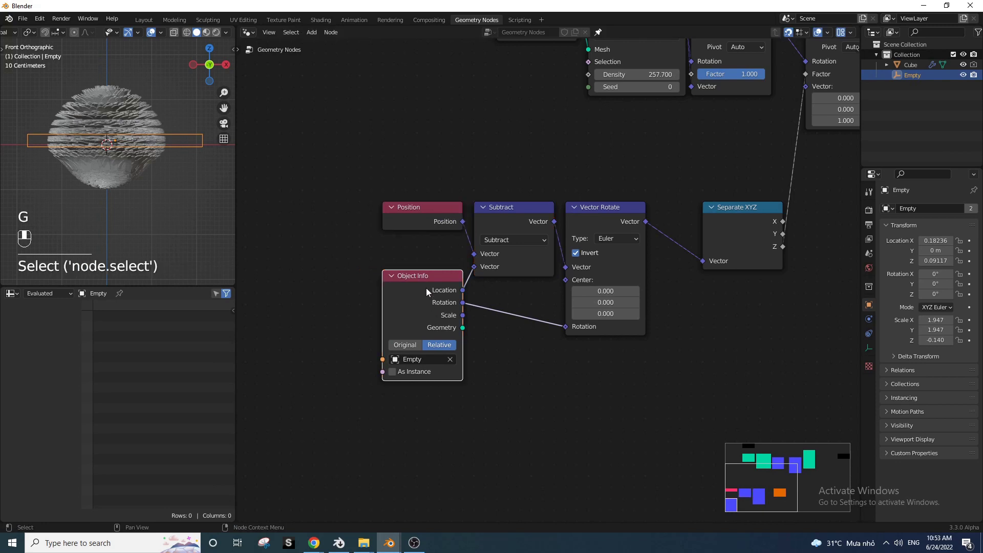
pyautogui.press('g')
pyautogui.click(419, 307)
pyautogui.click(420, 220)
pyautogui.press('g')
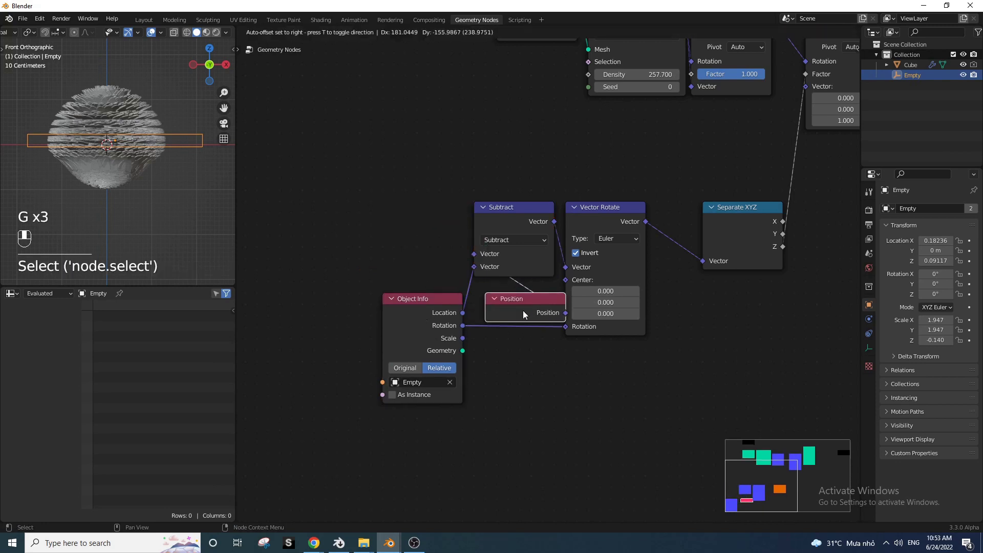
pyautogui.click(512, 303)
# Place the Separate XYZ node directly beside Vector Rotate.
pyautogui.click(356, 205)
pyautogui.moveTo(363, 189); pyautogui.dragTo(637, 359)
pyautogui.scroll(-3, 637, 360)
pyautogui.moveTo(619, 369); pyautogui.dragTo(535, 364, button='middle')
pyautogui.click(535, 363)
pyautogui.moveTo(597, 339); pyautogui.dragTo(518, 374, button='middle')
pyautogui.scroll(4, 560, 351)
pyautogui.moveTo(665, 371); pyautogui.dragTo(527, 281)
pyautogui.press('g')
pyautogui.click(478, 280)
# Insert a Map Range node on the link between Separate XYZ's Z output and the Align Euler to Vector Factor.
pyautogui.moveTo(612, 304); pyautogui.dragTo(620, 271, button='middle')
pyautogui.scroll(2, 594, 293)
pyautogui.press('q')
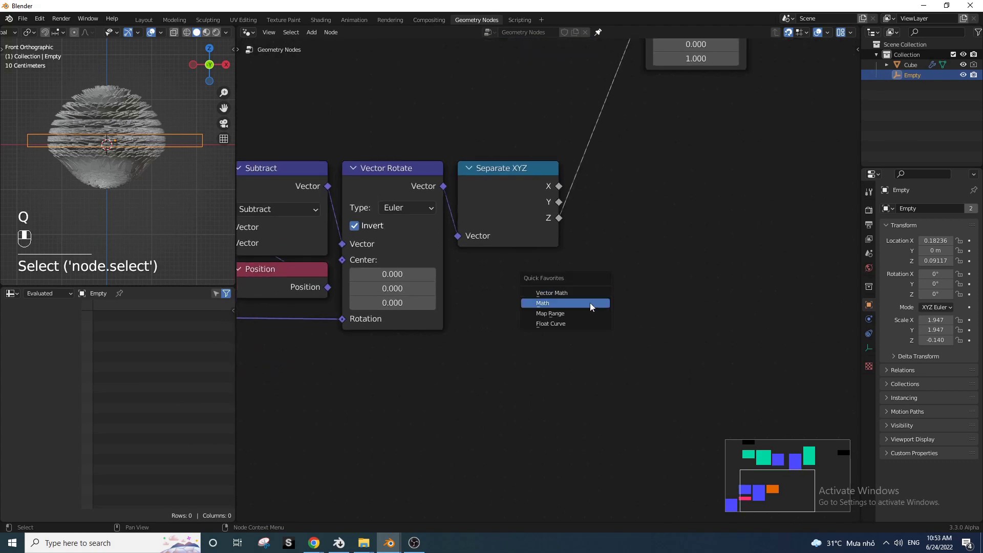
pyautogui.click(588, 312)
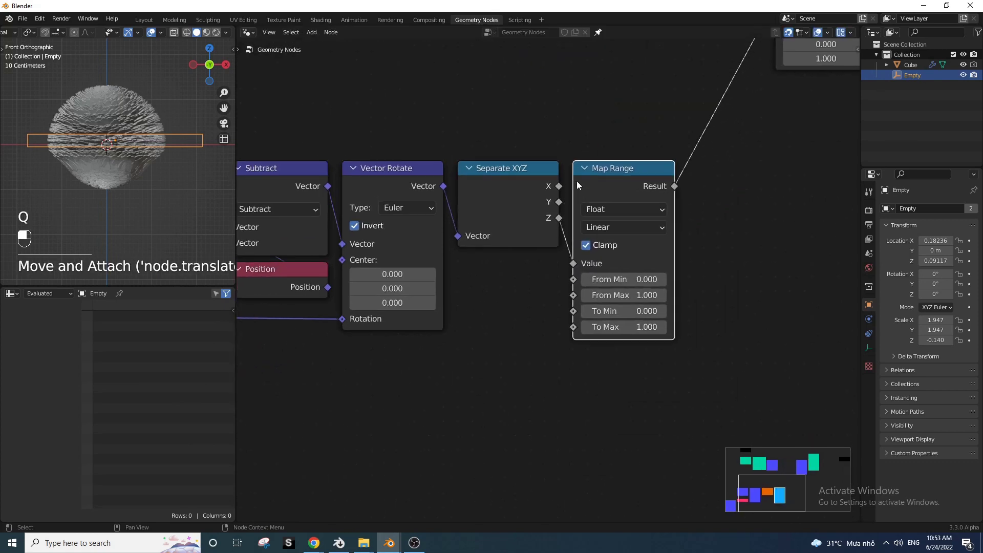
# Shift the whole node chain from Object Info to Map Range away from the Align Euler to Vector nodes.
pyautogui.scroll(-11, 573, 148)
pyautogui.moveTo(551, 188); pyautogui.dragTo(535, 240, button='middle')
pyautogui.scroll(4, 526, 287)
pyautogui.moveTo(523, 297); pyautogui.dragTo(581, 198, button='middle')
pyautogui.moveTo(696, 395); pyautogui.dragTo(304, 162)
pyautogui.press('g')
pyautogui.click(244, 183)
pyautogui.click(410, 179)
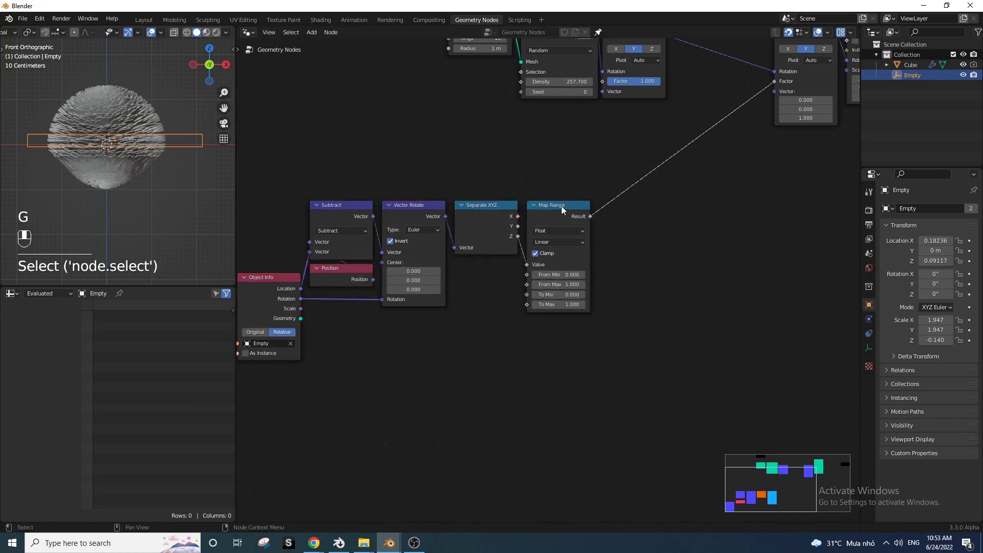
# Set Map Range's To Max to 0.7 and To Min to -1.3.
pyautogui.scroll(3, 515, 253)
pyautogui.scroll(-2, 608, 207)
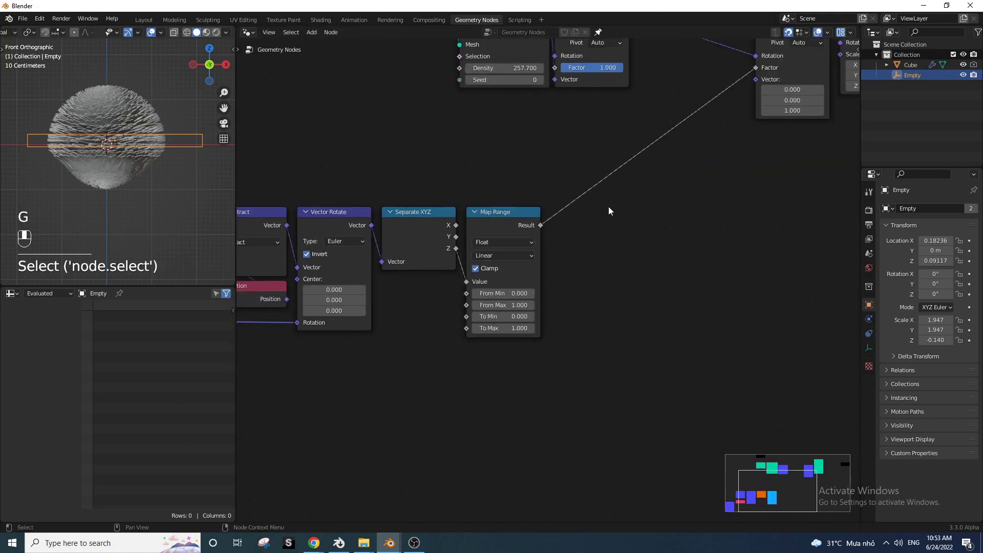
pyautogui.scroll(-3, 555, 309)
pyautogui.scroll(4, 602, 223)
pyautogui.moveTo(519, 345); pyautogui.dragTo(536, 297, button='middle')
pyautogui.scroll(1, 536, 297)
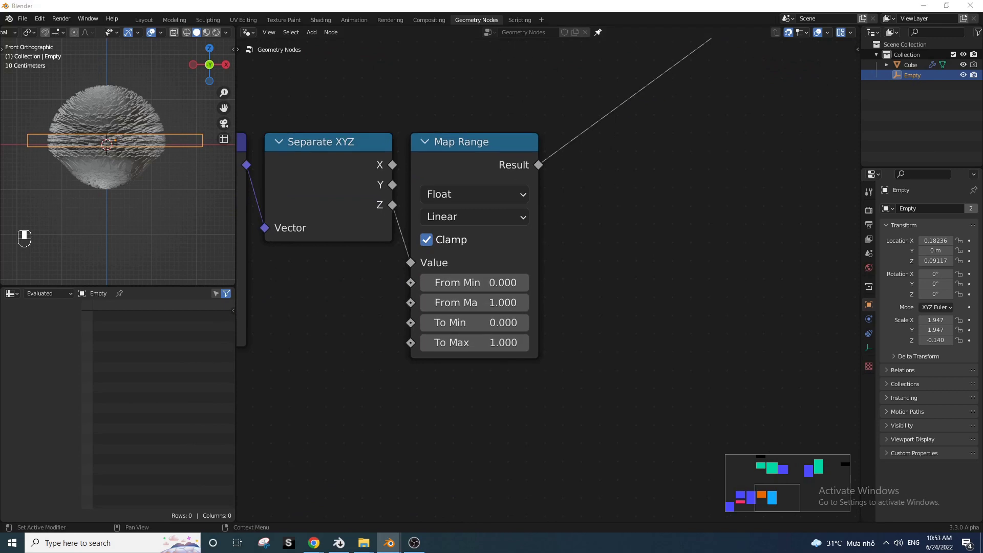
pyautogui.click(459, 343)
pyautogui.write('.7')
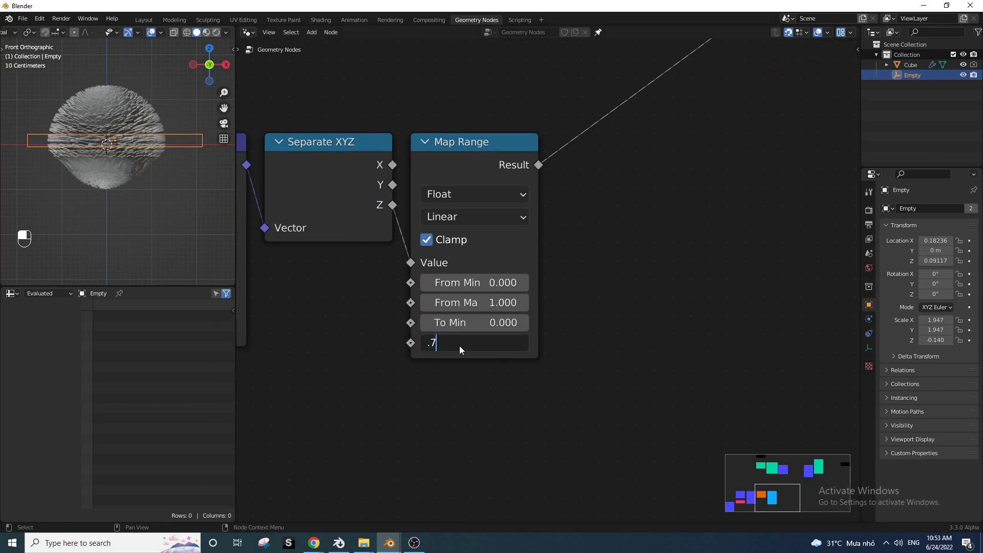
pyautogui.press('Return')
pyautogui.click(470, 325)
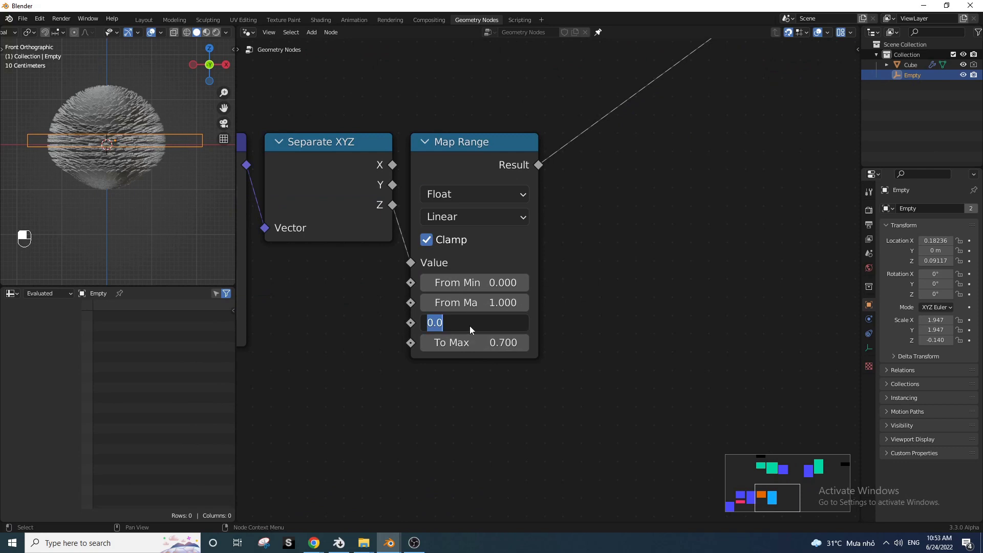
pyautogui.write('-1.3')
pyautogui.press('Return')
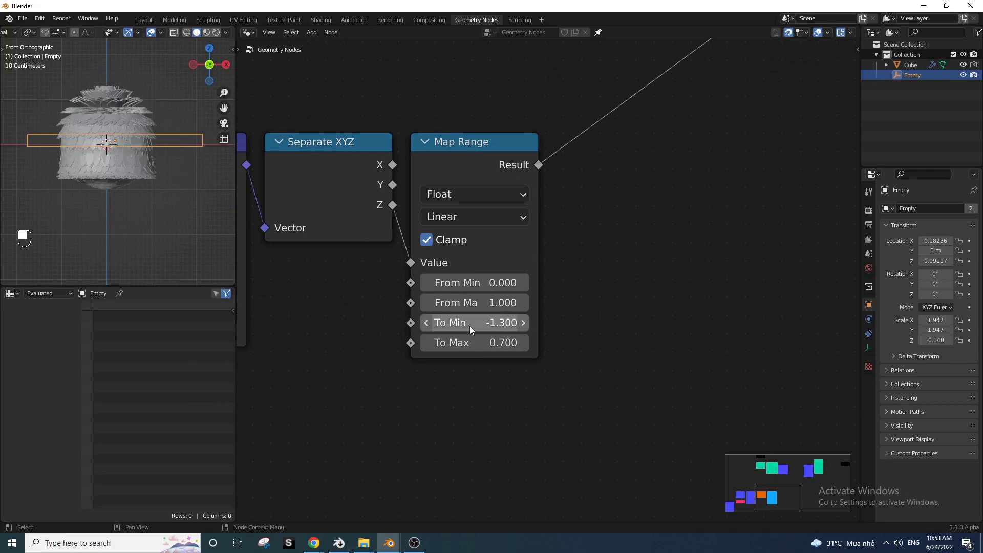
# Set Map Range's From Max to 0.2 and From Min to -0.4, and move the empty to about X 0.09 m, Z 0.03 m.
pyautogui.click(477, 303)
pyautogui.write('0.2')
pyautogui.press('Return')
pyautogui.scroll(1, 477, 303)
pyautogui.click(482, 283)
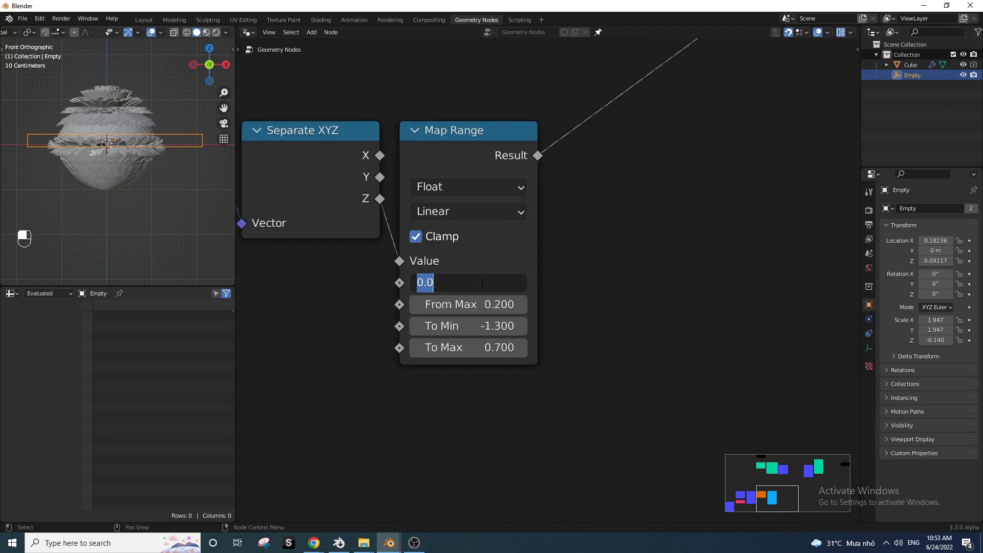
pyautogui.write('-0.4')
pyautogui.press('Return')
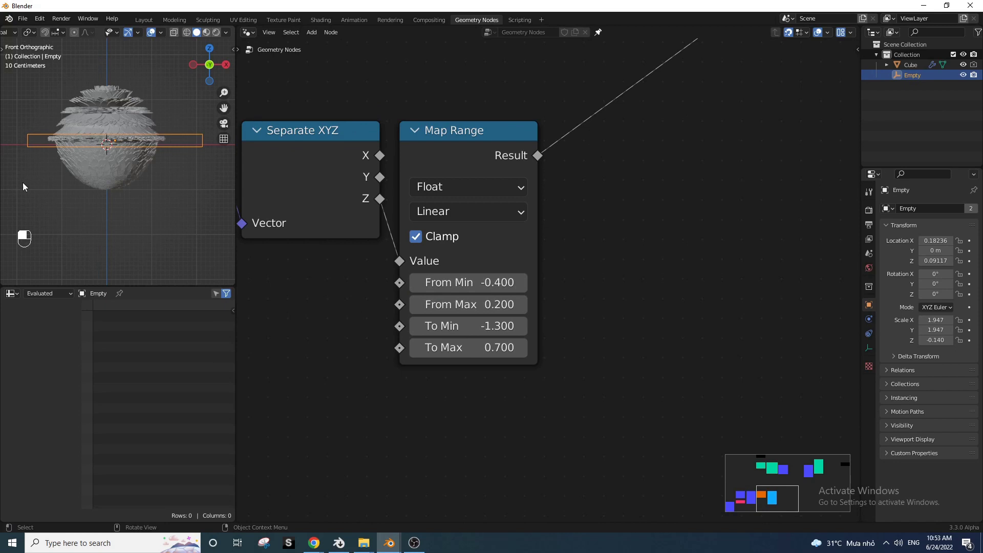
pyautogui.press('g')
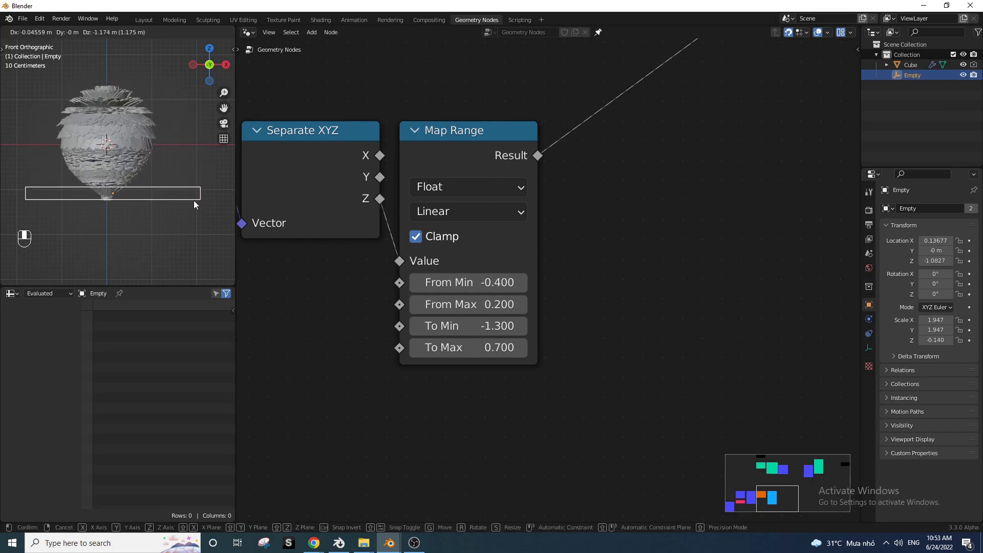
pyautogui.click(193, 161)
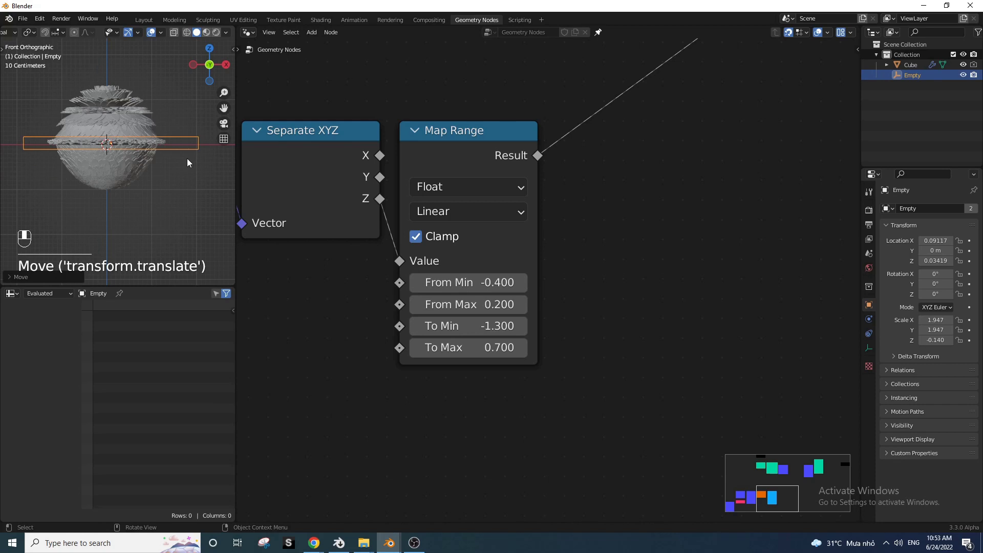
# Move the second Align Euler to Vector node right beside the first one.
pyautogui.scroll(-5, 653, 233)
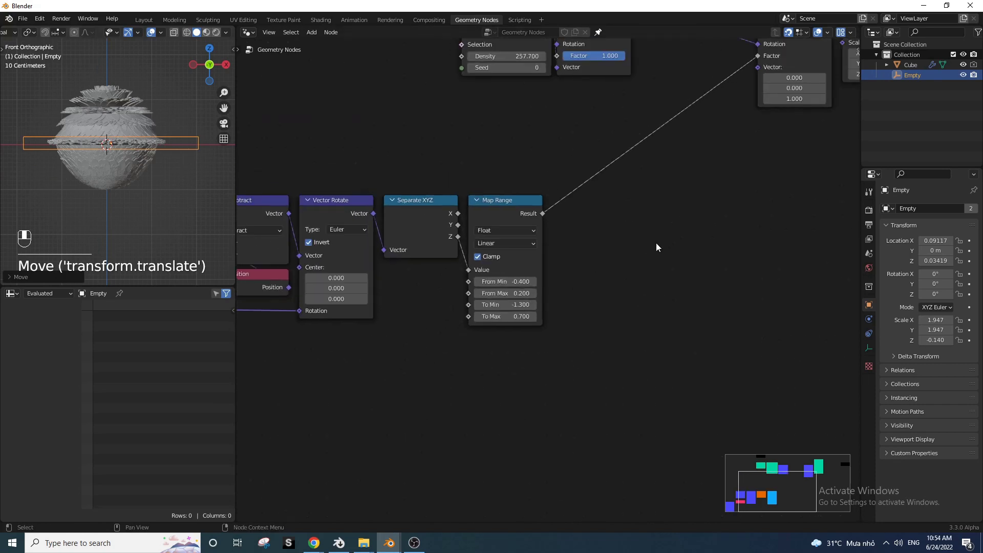
pyautogui.scroll(1, 670, 256)
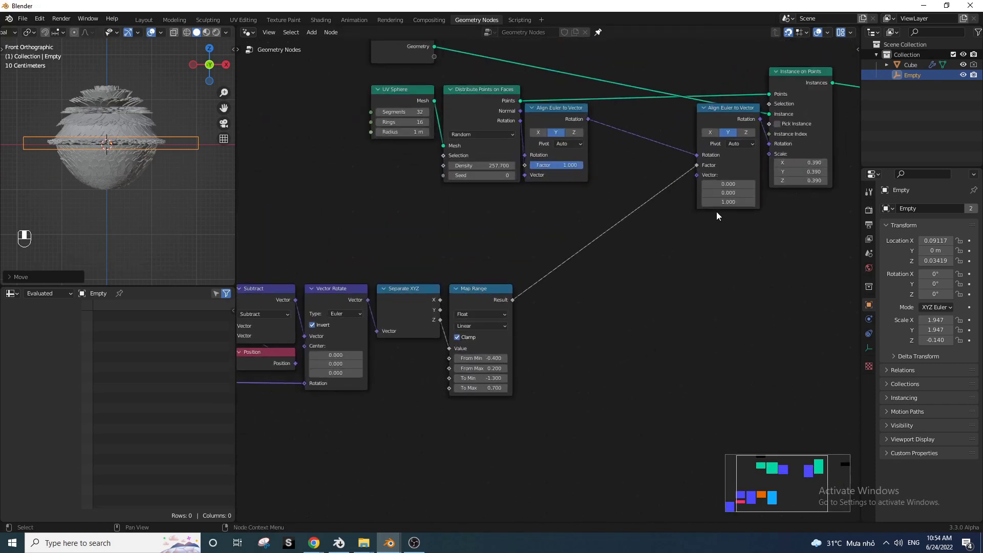
pyautogui.moveTo(714, 143); pyautogui.dragTo(614, 146)
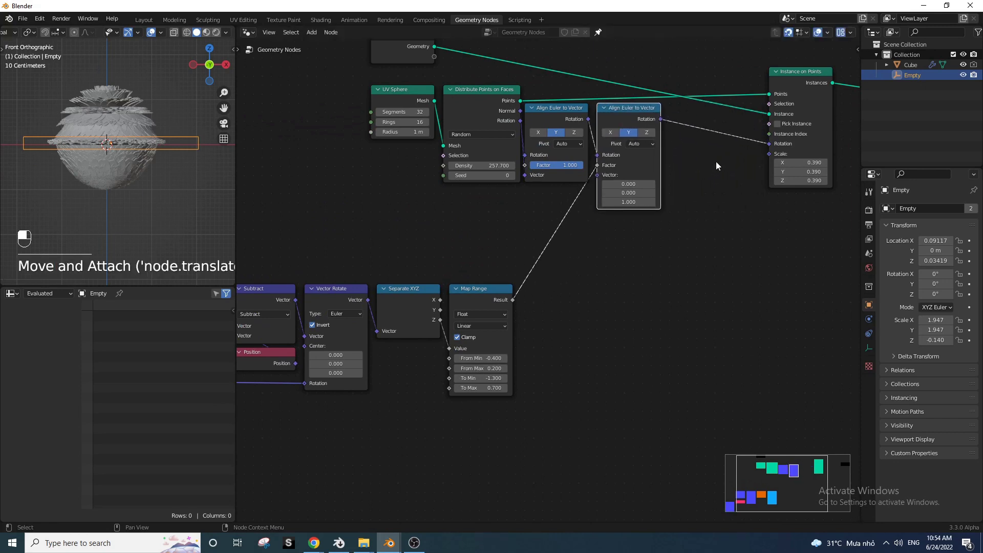
pyautogui.click(691, 154)
# Reduce the Instance on Points scale to 0.17 on all axes and clear the empty's rotation.
pyautogui.keyDown('shift'); pyautogui.moveTo(801, 163); pyautogui.dragTo(758, 180); pyautogui.keyUp('shift')
pyautogui.scroll(6, 189, 186)
pyautogui.keyDown('shift'); pyautogui.moveTo(101, 169); pyautogui.dragTo(167, 185, button='middle'); pyautogui.keyUp('shift')
pyautogui.scroll(2, 167, 186)
pyautogui.keyDown('shift'); pyautogui.moveTo(820, 164); pyautogui.dragTo(800, 180); pyautogui.keyUp('shift')
pyautogui.moveTo(596, 232); pyautogui.dragTo(631, 194, button='middle')
pyautogui.click(56, 161)
pyautogui.hotkey('alt', 'r')
# Lower Map Range's To Min to -1.75 while checking the petal directions around the empty.
pyautogui.scroll(2, 400, 337)
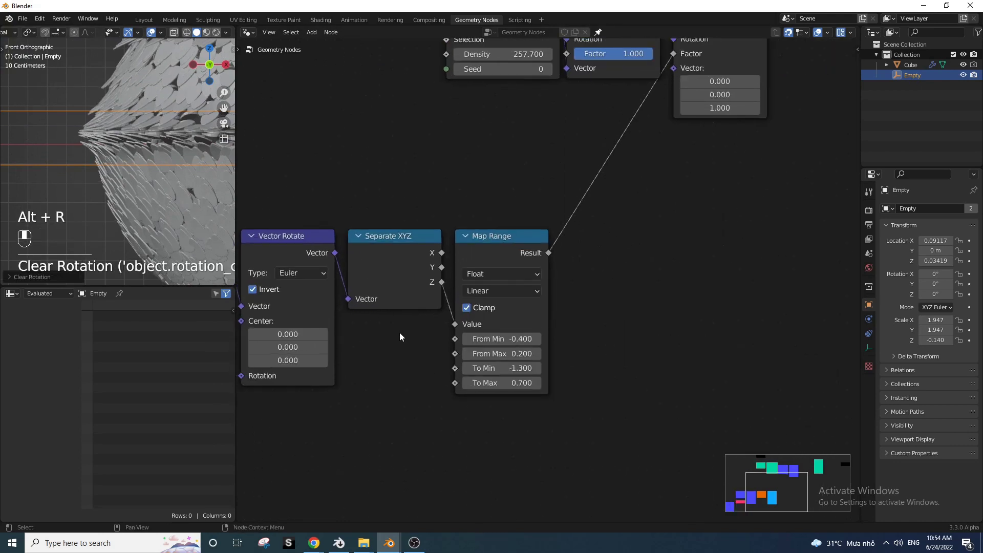
pyautogui.moveTo(400, 336); pyautogui.dragTo(433, 281, button='middle')
pyautogui.scroll(3, 433, 282)
pyautogui.keyDown('shift'); pyautogui.moveTo(521, 287); pyautogui.dragTo(530, 290); pyautogui.keyUp('shift')
pyautogui.hotkey('ctrl', 'z')
pyautogui.keyDown('shift'); pyautogui.moveTo(537, 332); pyautogui.dragTo(525, 332); pyautogui.keyUp('shift')
pyautogui.scroll(-3, 134, 181)
pyautogui.scroll(4, 134, 185)
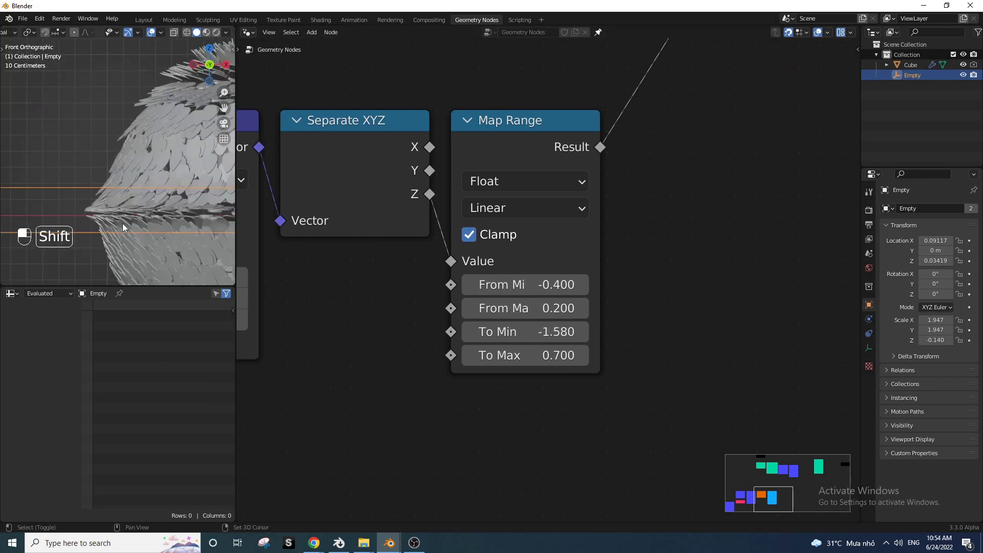
pyautogui.keyDown('shift'); pyautogui.moveTo(525, 332); pyautogui.dragTo(515, 331); pyautogui.keyUp('shift')
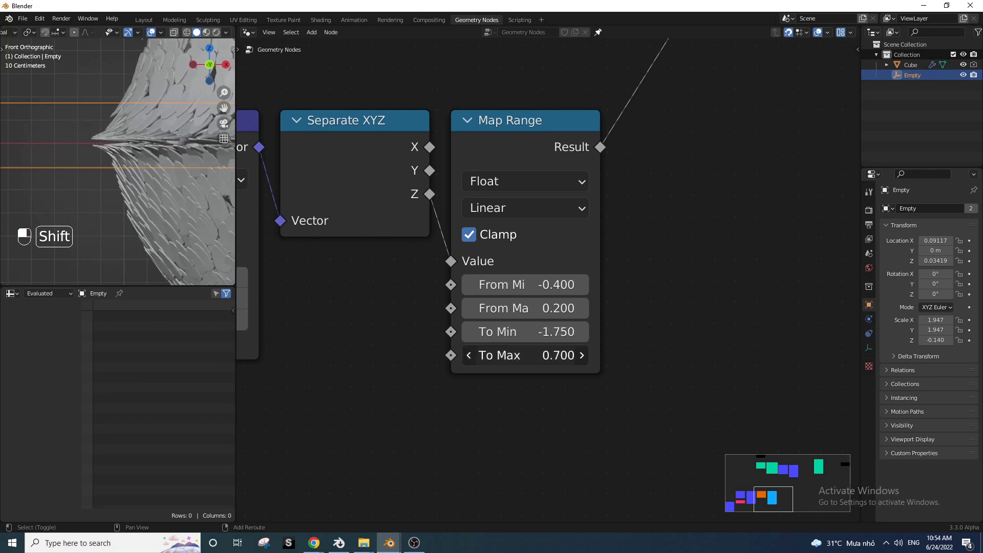
# Try a different To Max on Map Range and a lower position for the empty, cancelling both changes.
pyautogui.keyDown('shift'); pyautogui.moveTo(524, 355); pyautogui.dragTo(524, 355); pyautogui.keyUp('shift')
pyautogui.hotkey('ctrl', 'z')
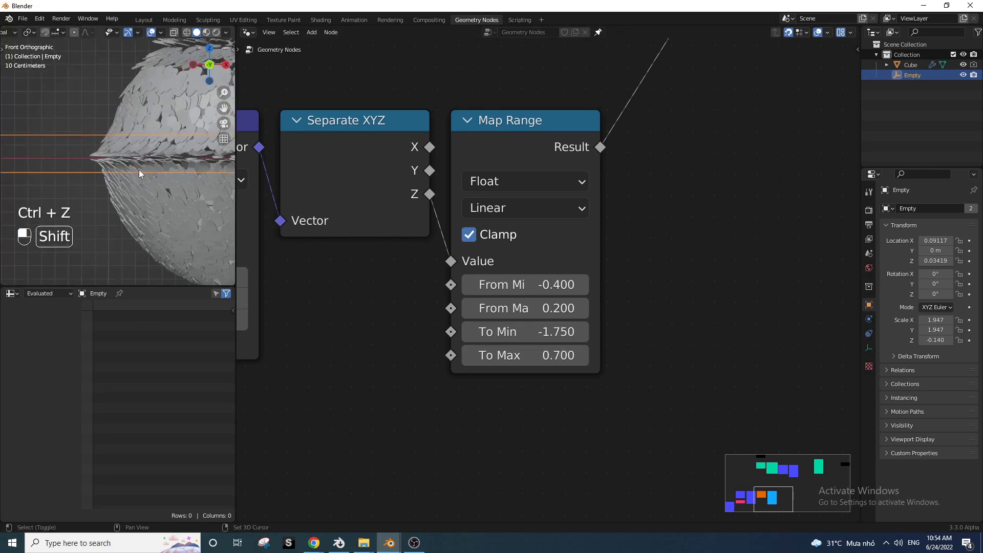
pyautogui.hotkey('ctrl', 'z')
pyautogui.press('g')
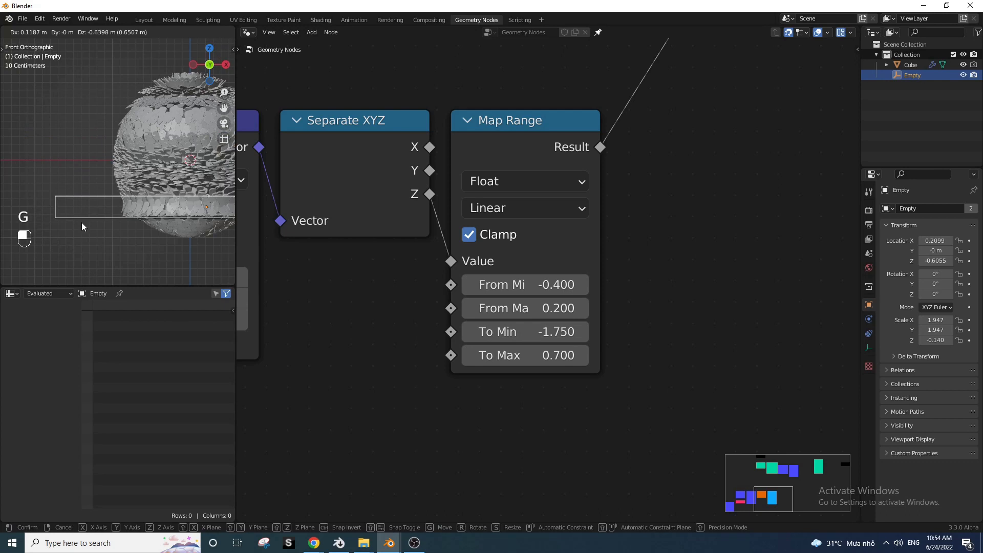
pyautogui.rightClick(82, 196)
# Try linking Separate XYZ's Z output to the Instance on Points Scale, and cut that link again.
pyautogui.scroll(-11, 563, 202)
pyautogui.moveTo(572, 212); pyautogui.dragTo(553, 245, button='middle')
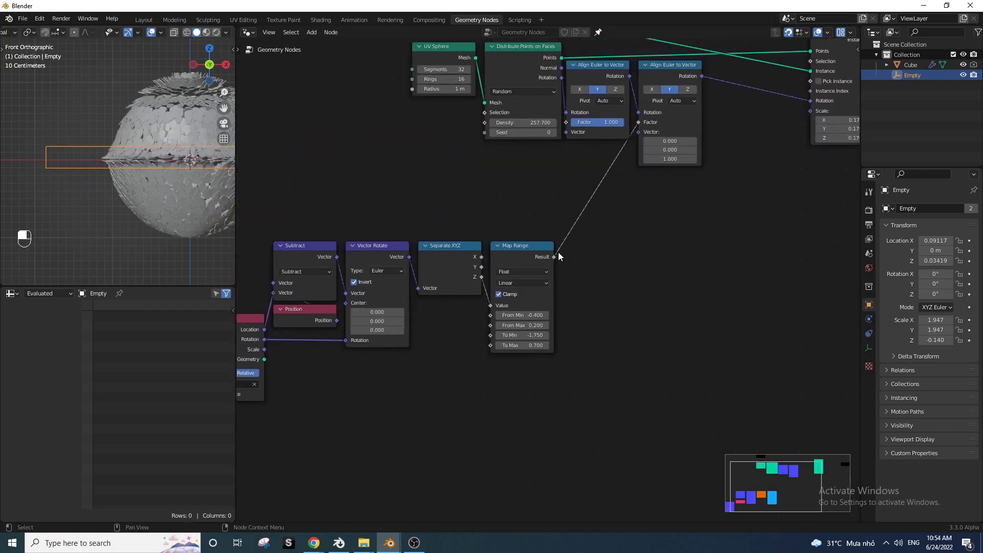
pyautogui.scroll(-5, 529, 229)
pyautogui.scroll(2, 477, 225)
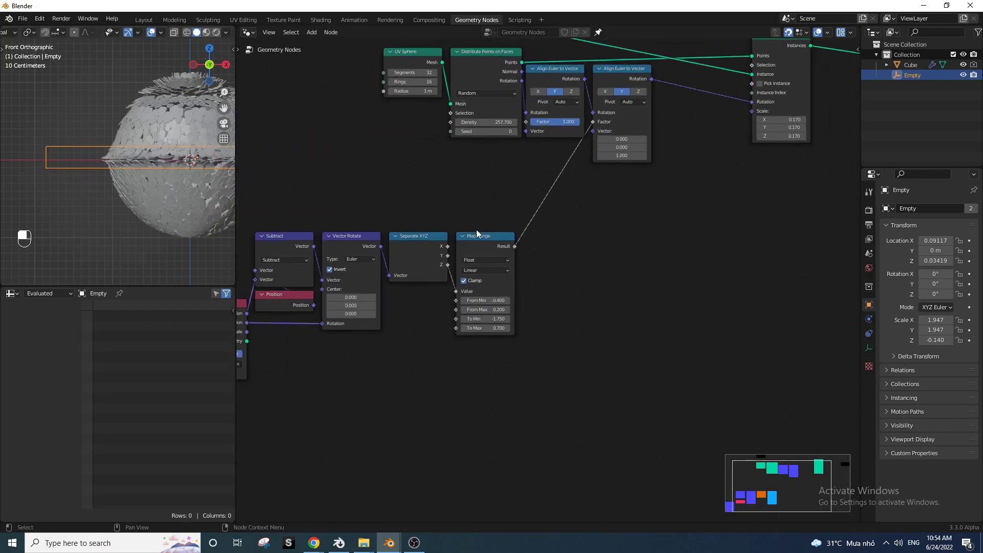
pyautogui.moveTo(453, 263); pyautogui.dragTo(438, 239, button='middle')
pyautogui.moveTo(433, 241); pyautogui.dragTo(447, 152)
pyautogui.moveTo(547, 140); pyautogui.dragTo(444, 235, button='middle')
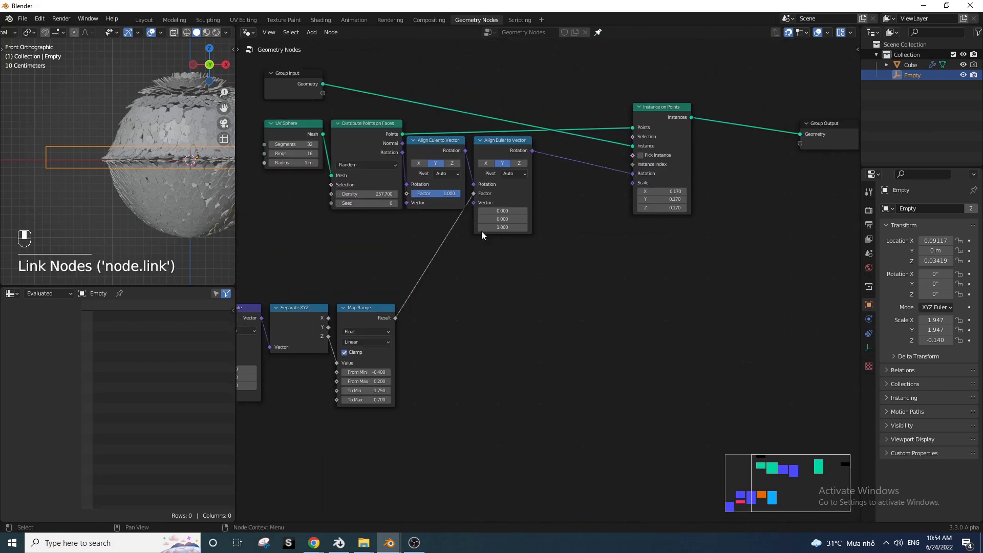
pyautogui.moveTo(632, 183); pyautogui.dragTo(395, 318)
pyautogui.click(576, 276)
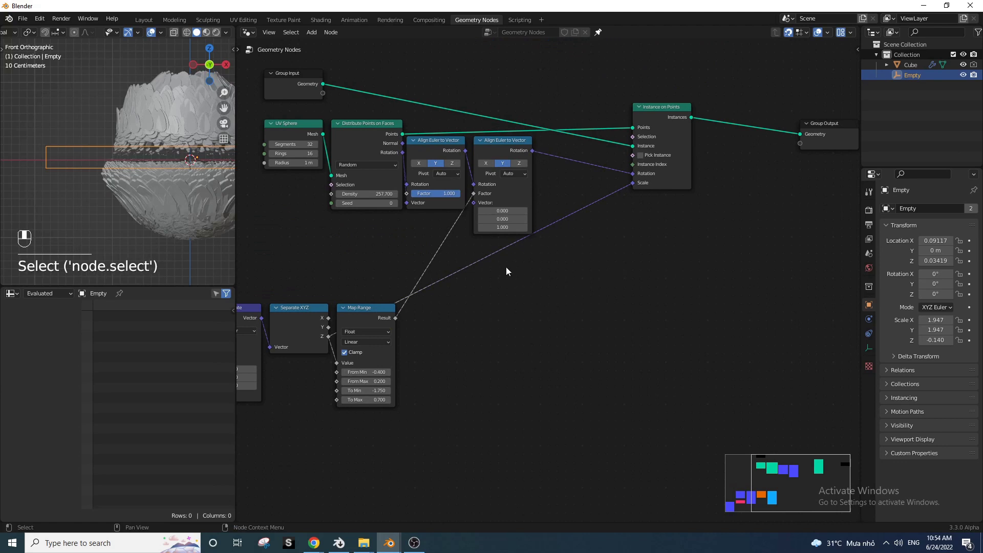
pyautogui.keyDown('ctrl'); pyautogui.moveTo(506, 266); pyautogui.dragTo(524, 240, button='right'); pyautogui.keyUp('ctrl')
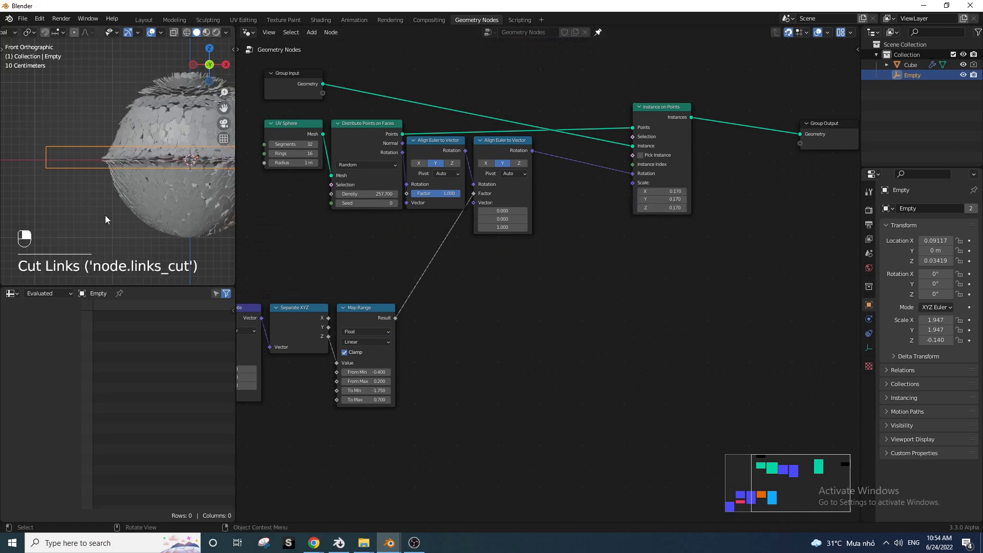
# Annotate the heights 1, 0 and -1 beside the sphere, with 0 level with the empty.
pyautogui.scroll(-3, 167, 248)
pyautogui.keyDown('shift'); pyautogui.moveTo(131, 205); pyautogui.dragTo(121, 164, button='middle'); pyautogui.keyUp('shift')
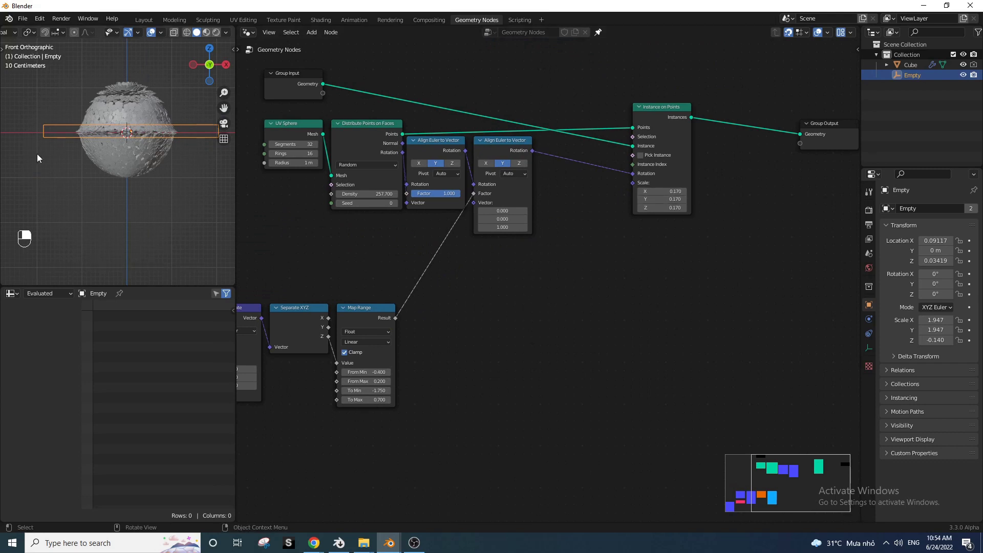
pyautogui.keyDown('shift'); pyautogui.moveTo(111, 179); pyautogui.dragTo(144, 203, button='middle'); pyautogui.keyUp('shift')
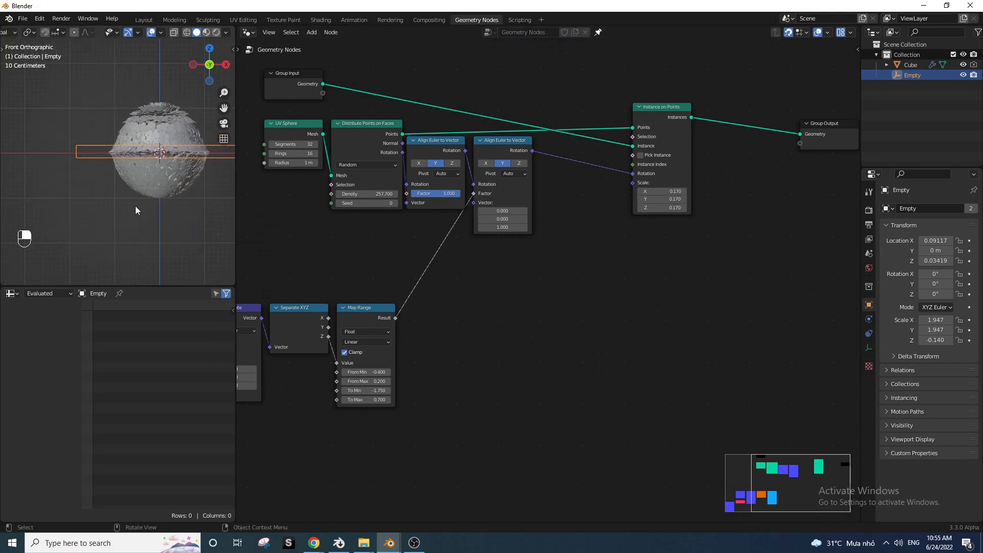
pyautogui.moveTo(115, 212); pyautogui.dragTo(128, 213)
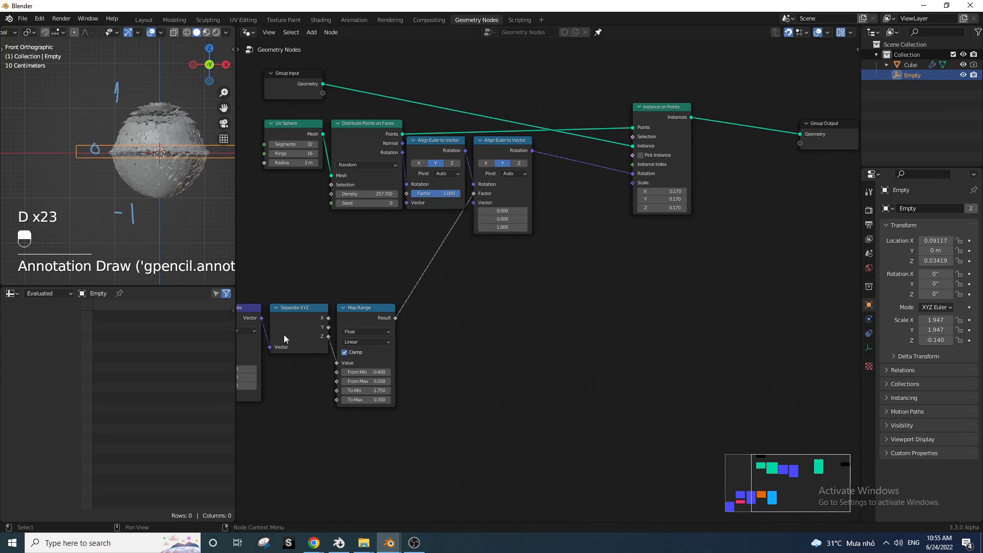
# Add a Math node fed by Separate XYZ's Z output and place it beside Map Range.
pyautogui.moveTo(329, 339); pyautogui.dragTo(494, 353)
pyautogui.press('q')
pyautogui.click(469, 325)
pyautogui.click(468, 339)
pyautogui.moveTo(315, 330)
pyautogui.keyDown('alt'); pyautogui.mouseDown(button='right')
pyautogui.moveTo(476, 349)
pyautogui.moveTo(321, 335)
pyautogui.mouseUp(button='right'); pyautogui.keyUp('alt')
pyautogui.moveTo(329, 336); pyautogui.dragTo(490, 376)
pyautogui.click(517, 355)
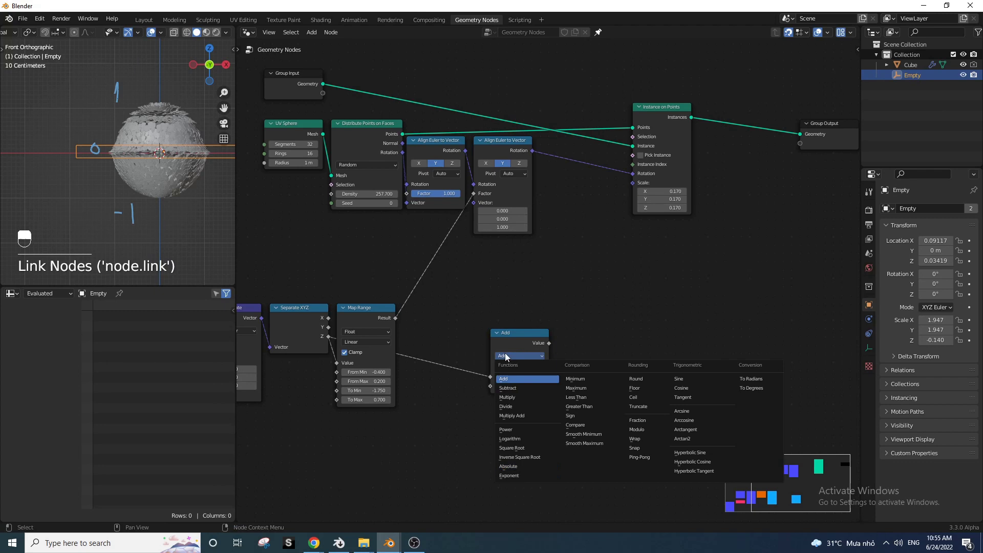
pyautogui.click(506, 379)
pyautogui.moveTo(513, 341); pyautogui.dragTo(437, 342)
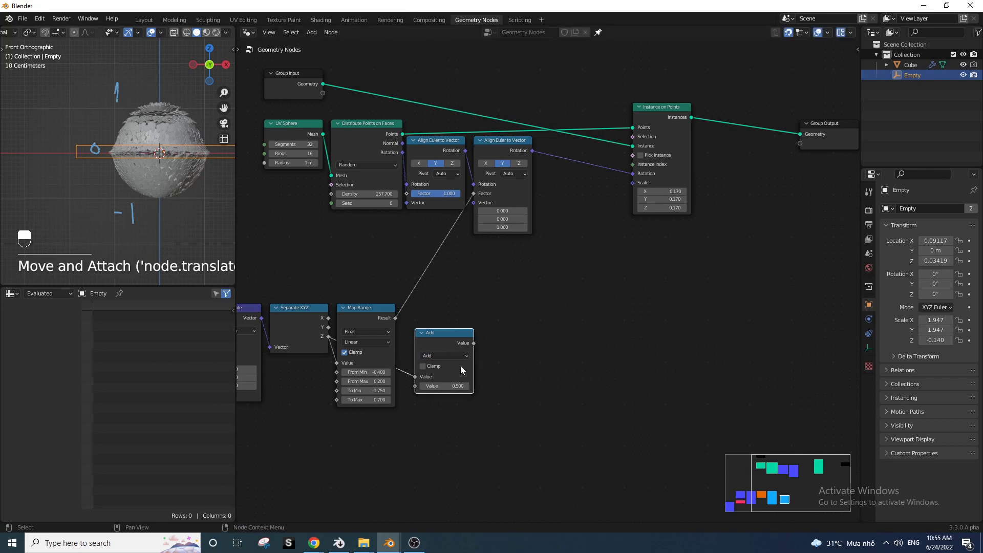
# Switch the new Math node's operation to Absolute.
pyautogui.click(444, 355)
pyautogui.click(442, 465)
pyautogui.moveTo(440, 340); pyautogui.dragTo(437, 348)
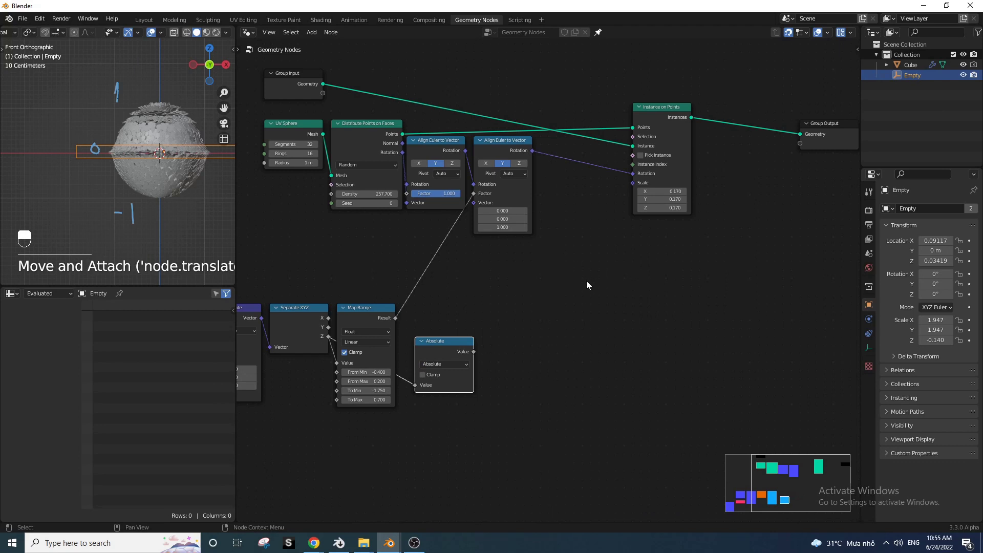
# Annotate two number columns beside the Absolute node: 1, 0, -1 and 1, 0, 1.
pyautogui.click(577, 290)
pyautogui.moveTo(578, 292); pyautogui.dragTo(582, 296)
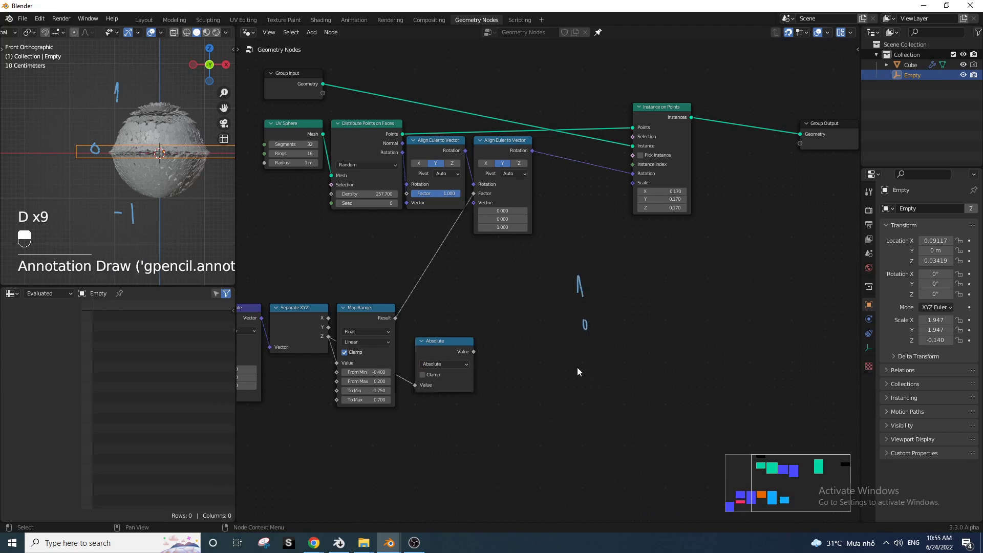
pyautogui.moveTo(681, 293); pyautogui.dragTo(686, 295)
# Duplicate Map Range, reset the copy to its default values, and feed the Absolute output into its Value.
pyautogui.scroll(1, 437, 303)
pyautogui.click(313, 275)
pyautogui.hotkey('shift', 'd')
pyautogui.click(515, 287)
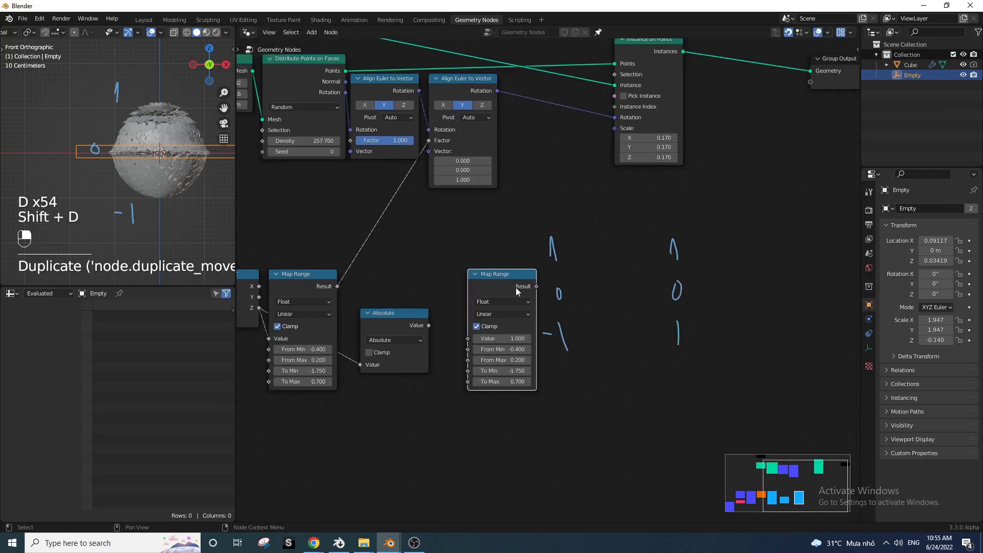
pyautogui.press('BackSpace')
pyautogui.moveTo(439, 327); pyautogui.dragTo(482, 349)
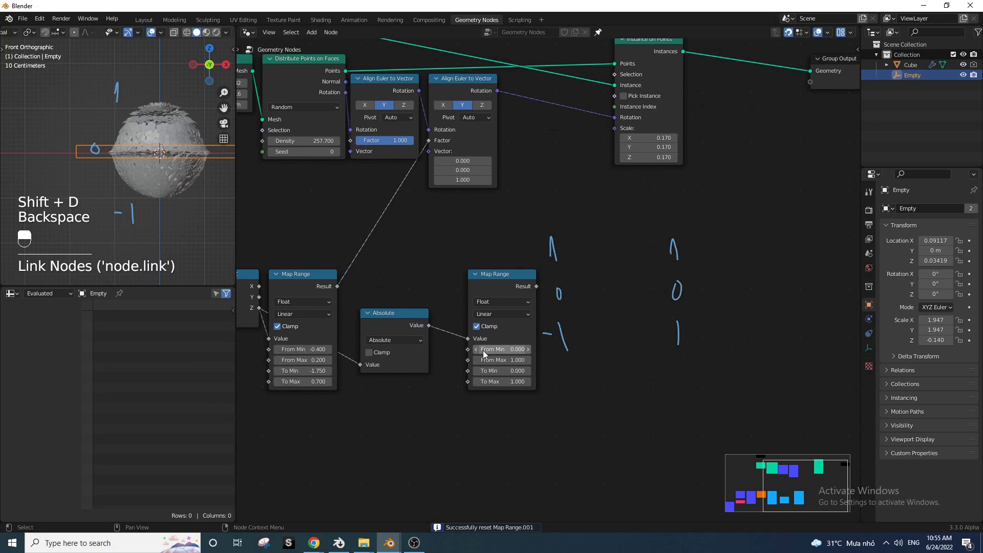
# Set the second Map Range's To Min to 1 and To Max to 0, and place it against the Absolute node.
pyautogui.click(505, 373)
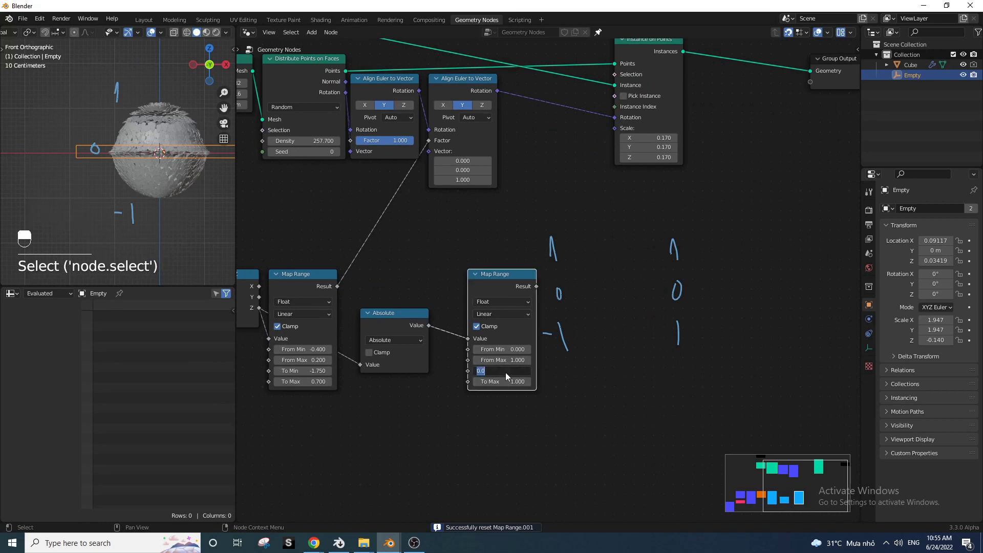
pyautogui.write('1')
pyautogui.press('Return')
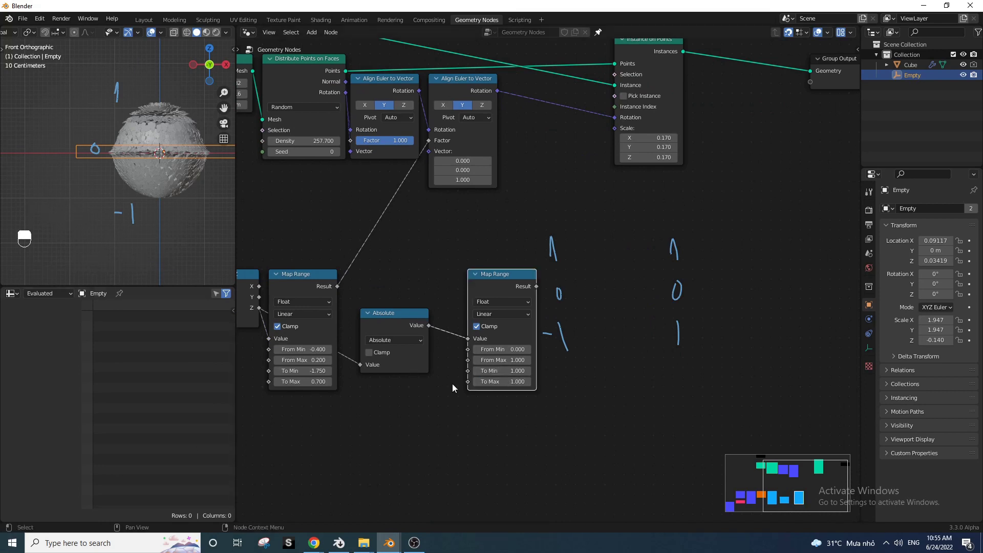
pyautogui.write('0')
pyautogui.press('Return')
pyautogui.moveTo(506, 279); pyautogui.dragTo(474, 318)
pyautogui.moveTo(609, 279); pyautogui.dragTo(489, 271, button='middle')
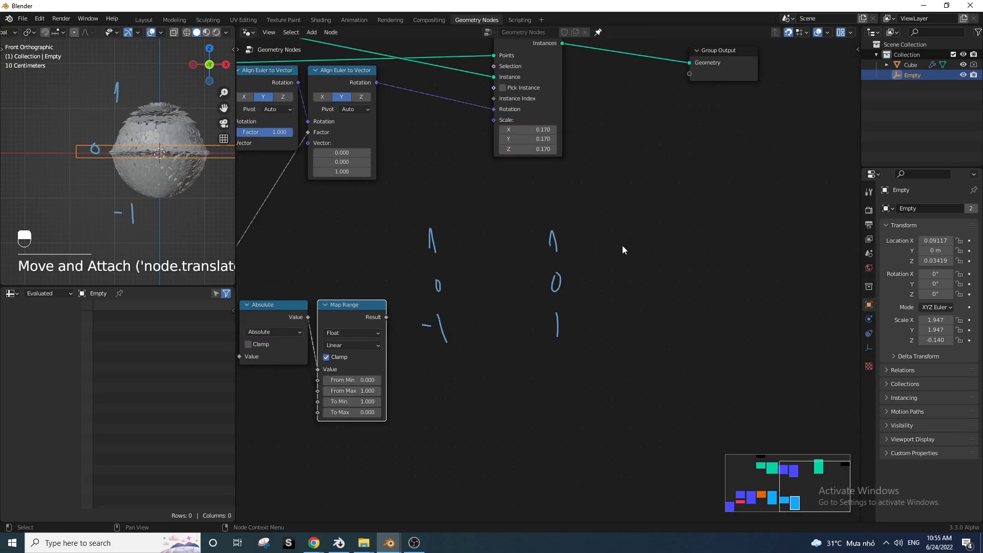
# Annotate a third column reading 0, 1, 0 and link the second Map Range's Result to Instance on Points Scale.
pyautogui.moveTo(634, 236); pyautogui.dragTo(635, 241)
pyautogui.moveTo(641, 276); pyautogui.dragTo(643, 312)
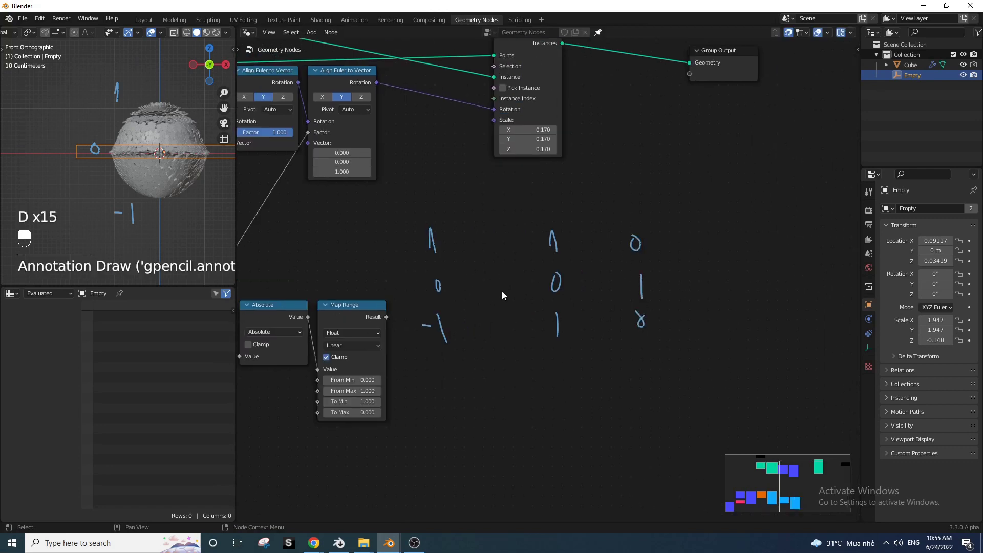
pyautogui.moveTo(386, 317); pyautogui.dragTo(494, 120)
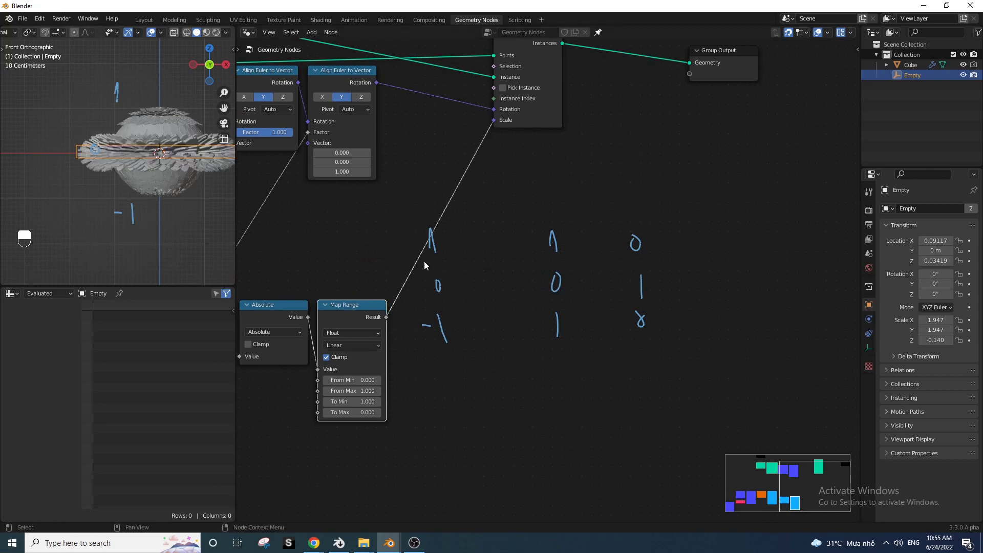
# Insert a copy of the Absolute node between the second Map Range and Instance on Points Scale, and switch it to Multiply.
pyautogui.click(256, 318)
pyautogui.hotkey('shift', 'd')
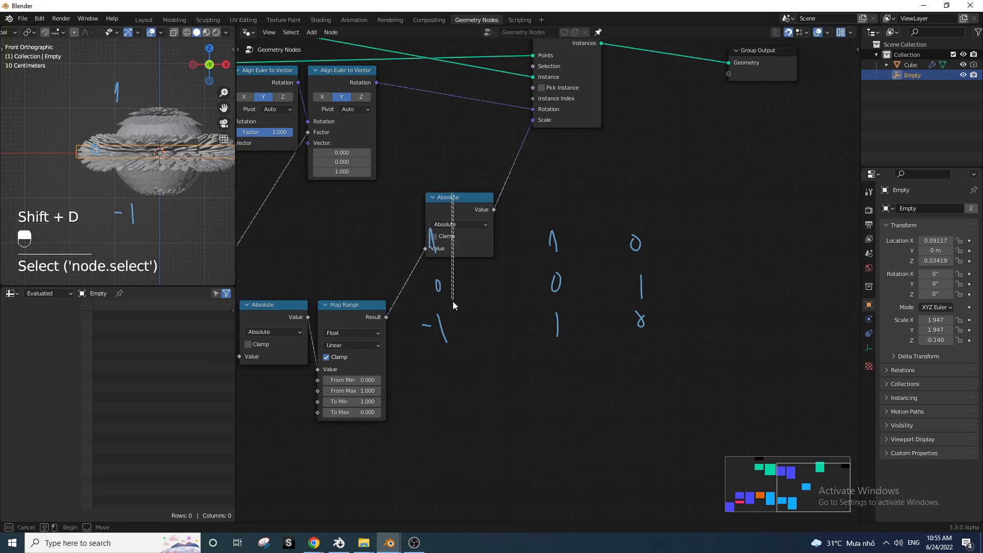
pyautogui.click(459, 207)
pyautogui.moveTo(459, 207); pyautogui.dragTo(429, 316)
pyautogui.keyDown('ctrl'); pyautogui.scroll(1, 424, 331); pyautogui.keyUp('ctrl')
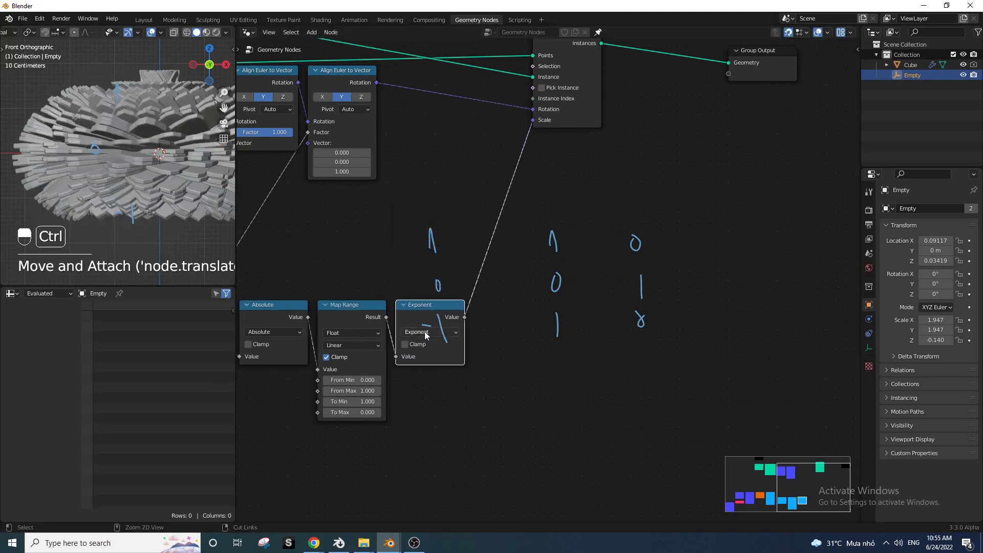
pyautogui.click(425, 330)
pyautogui.click(424, 366)
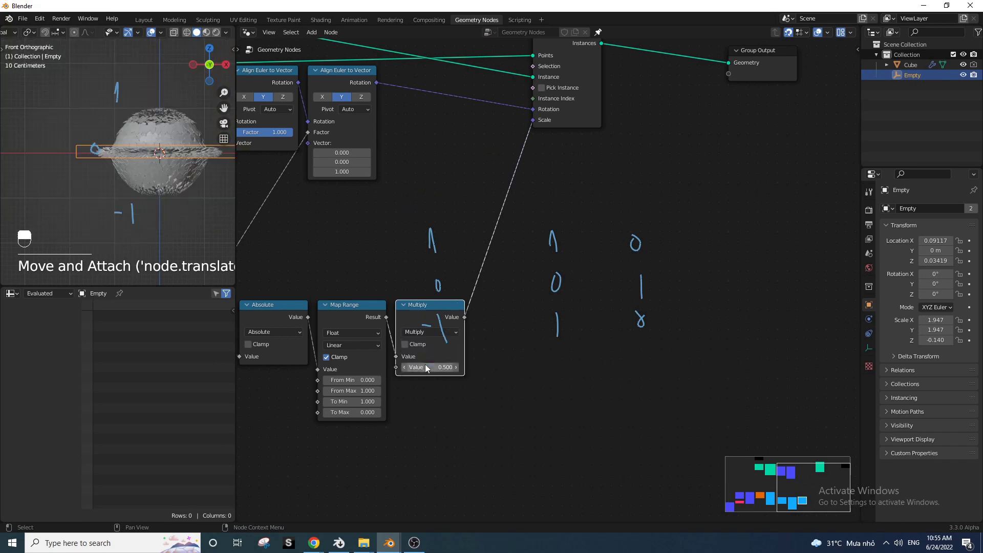
# Set the Multiply node's factor to 0.19 while checking the petal sizes around the empty.
pyautogui.click(423, 372)
pyautogui.moveTo(433, 368)
pyautogui.keyDown('shift'); pyautogui.mouseDown()
pyautogui.moveTo(407, 368)
pyautogui.moveTo(430, 368)
pyautogui.mouseUp(); pyautogui.keyUp('shift')
pyautogui.scroll(4, 133, 200)
pyautogui.moveTo(134, 215)
pyautogui.keyDown('shift'); pyautogui.mouseDown(button='middle')
pyautogui.moveTo(116, 207)
pyautogui.moveTo(147, 204)
pyautogui.moveTo(97, 201)
pyautogui.moveTo(137, 207)
pyautogui.mouseUp(button='middle'); pyautogui.keyUp('shift')
pyautogui.scroll(3, 106, 200)
pyautogui.scroll(-3, 147, 203)
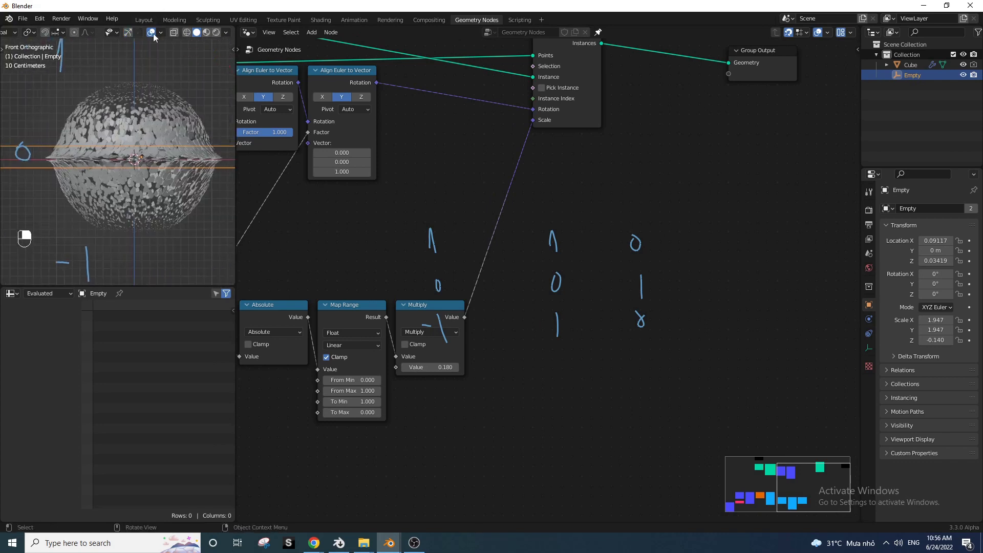
pyautogui.keyDown('shift'); pyautogui.moveTo(168, 168); pyautogui.dragTo(163, 175, button='middle'); pyautogui.keyUp('shift')
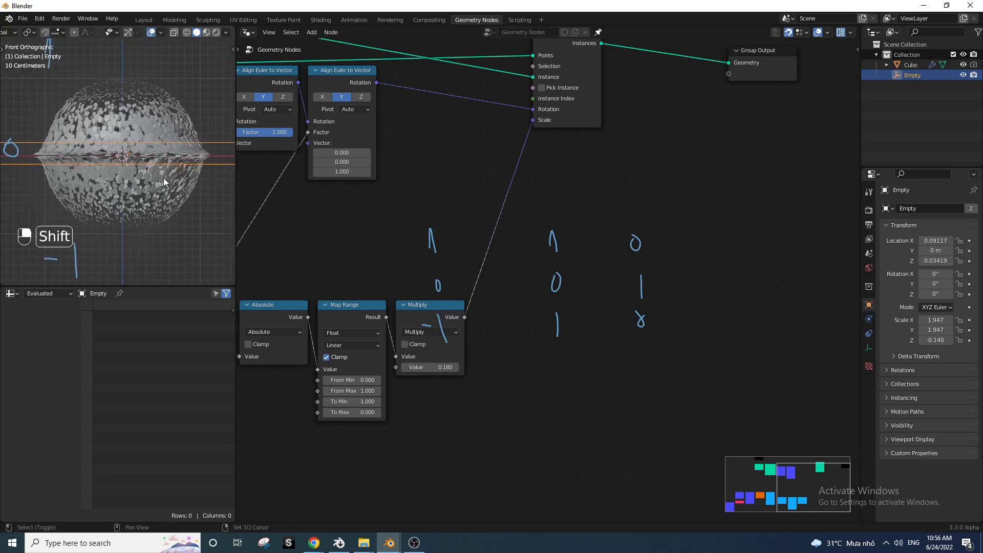
pyautogui.scroll(2, 423, 341)
pyautogui.moveTo(410, 400); pyautogui.dragTo(602, 323, button='middle')
pyautogui.scroll(2, 602, 323)
pyautogui.moveTo(560, 348)
pyautogui.keyDown('shift'); pyautogui.mouseDown()
pyautogui.moveTo(539, 348)
pyautogui.moveTo(565, 348)
pyautogui.mouseUp(); pyautogui.keyUp('shift')
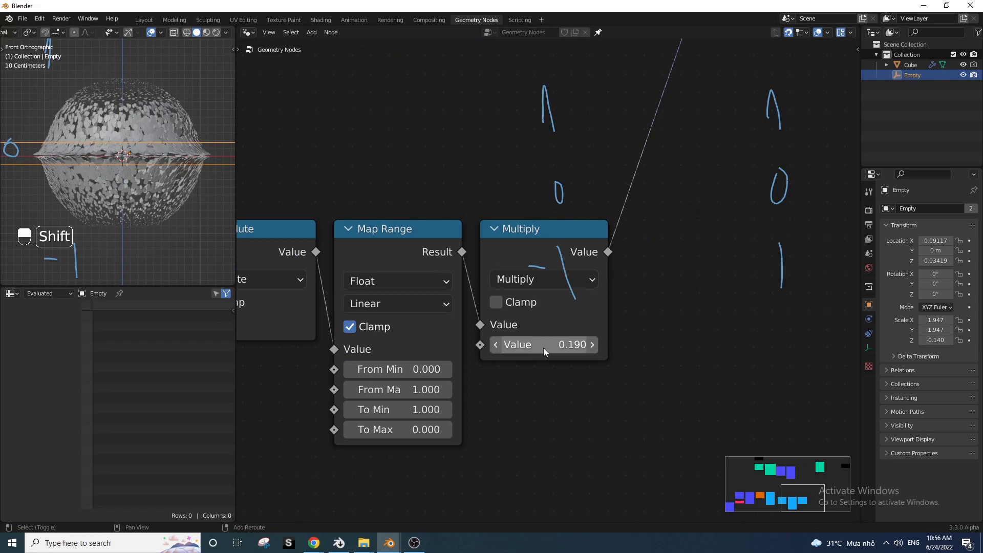
# Set the second Map Range's From Max to 0.36, keeping From Min at 0.
pyautogui.moveTo(500, 399); pyautogui.dragTo(563, 352, button='middle')
pyautogui.scroll(4, 563, 351)
pyautogui.keyDown('shift'); pyautogui.moveTo(449, 358); pyautogui.dragTo(400, 327); pyautogui.keyUp('shift')
pyautogui.click(437, 327)
pyautogui.write('0')
pyautogui.press('Return')
# Try moving and rotating the empty to test the band of scaled petals.
pyautogui.scroll(5, 118, 186)
pyautogui.keyDown('shift'); pyautogui.moveTo(57, 179); pyautogui.dragTo(122, 186, button='middle'); pyautogui.keyUp('shift')
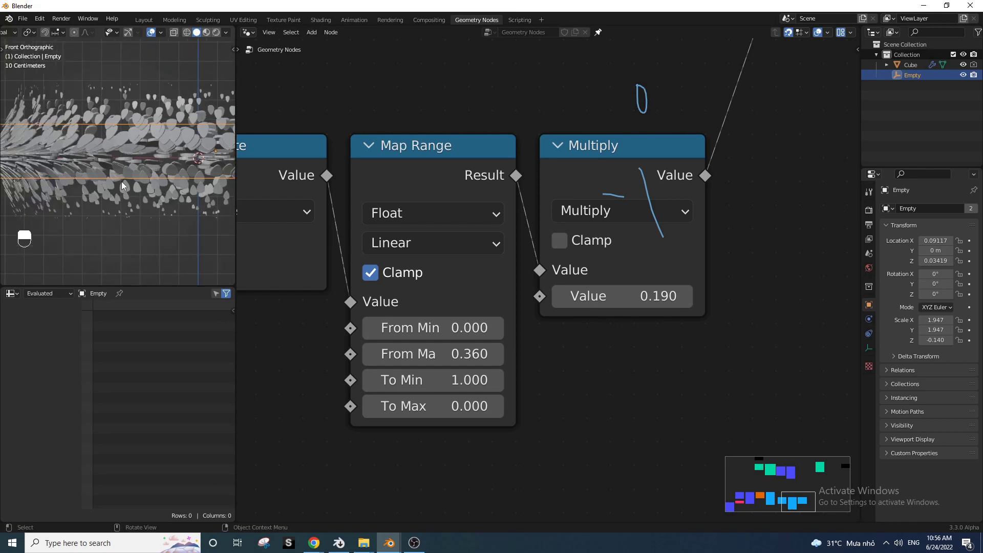
pyautogui.press('g')
pyautogui.rightClick(126, 177)
pyautogui.scroll(-3, 126, 178)
pyautogui.keyDown('shift'); pyautogui.moveTo(131, 210); pyautogui.dragTo(112, 210, button='middle'); pyautogui.keyUp('shift')
pyautogui.scroll(-4, 173, 211)
pyautogui.press('r')
pyautogui.rightClick(127, 223)
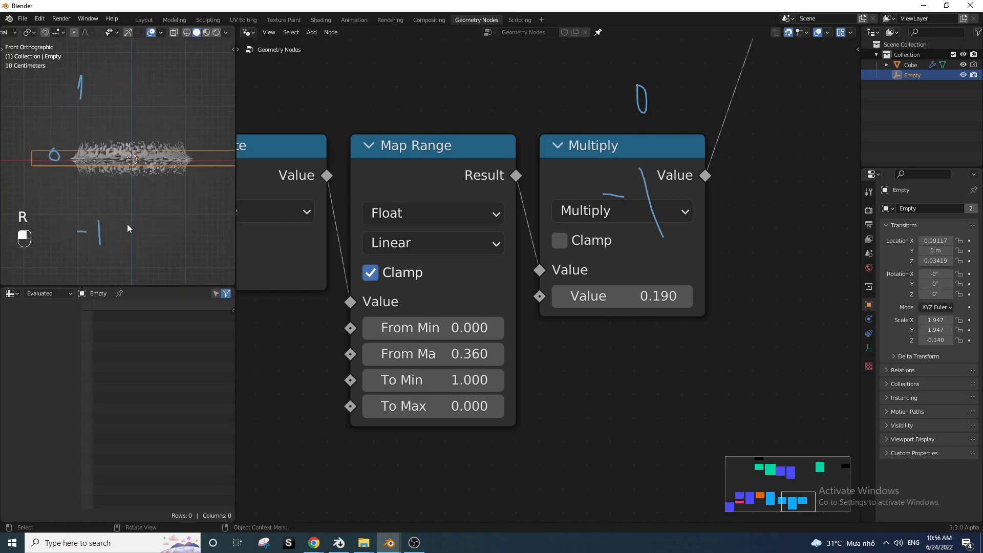
# Move the Absolute, second Map Range and Multiply nodes together below the first Map Range.
pyautogui.scroll(-5, 576, 254)
pyautogui.scroll(-4, 576, 254)
pyautogui.moveTo(603, 235); pyautogui.dragTo(589, 364, button='middle')
pyautogui.moveTo(589, 363); pyautogui.dragTo(578, 382)
pyautogui.press('g')
pyautogui.rightClick(368, 390)
pyautogui.press('g')
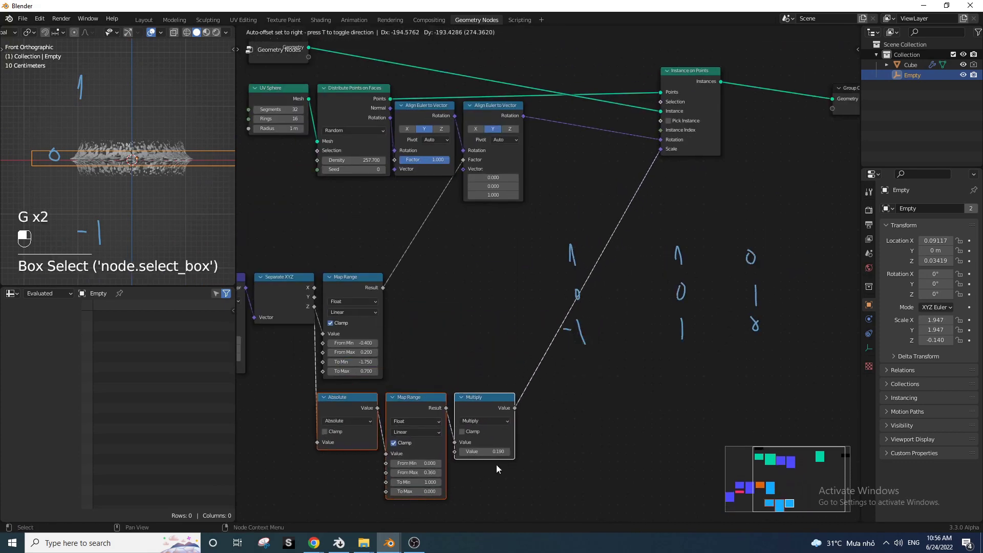
pyautogui.click(502, 462)
# Move Instance on Points beside the second Align Euler to Vector node, and Group Input just above that node.
pyautogui.click(468, 279)
pyautogui.scroll(-4, 489, 220)
pyautogui.moveTo(498, 193); pyautogui.dragTo(469, 277, button='middle')
pyautogui.scroll(3, 481, 256)
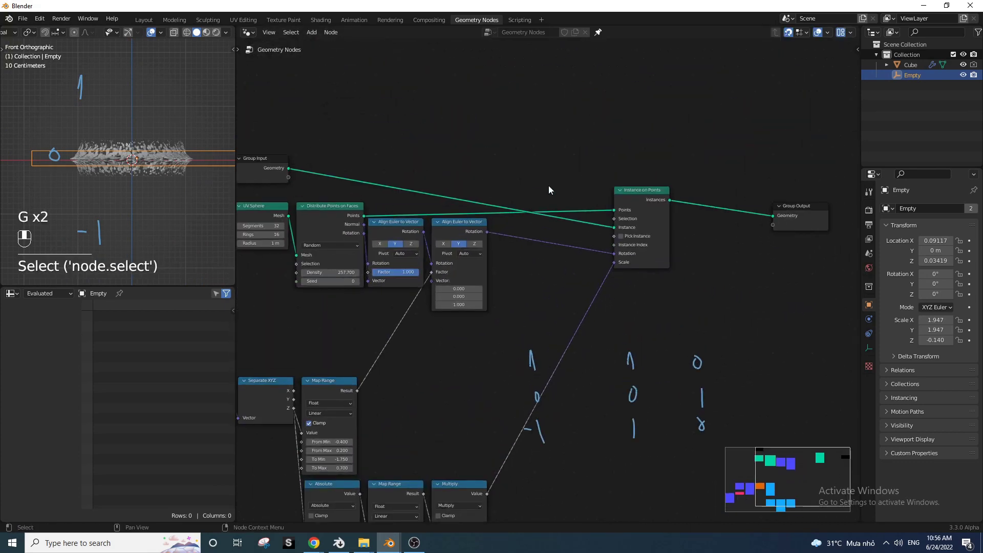
pyautogui.moveTo(550, 181); pyautogui.dragTo(640, 271)
pyautogui.press('g')
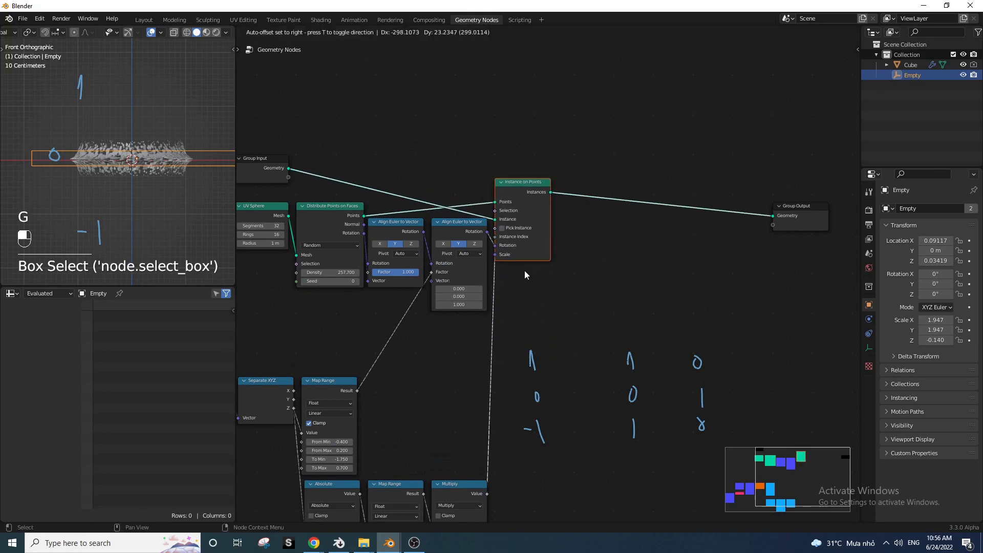
pyautogui.click(524, 270)
pyautogui.click(267, 163)
pyautogui.press('g')
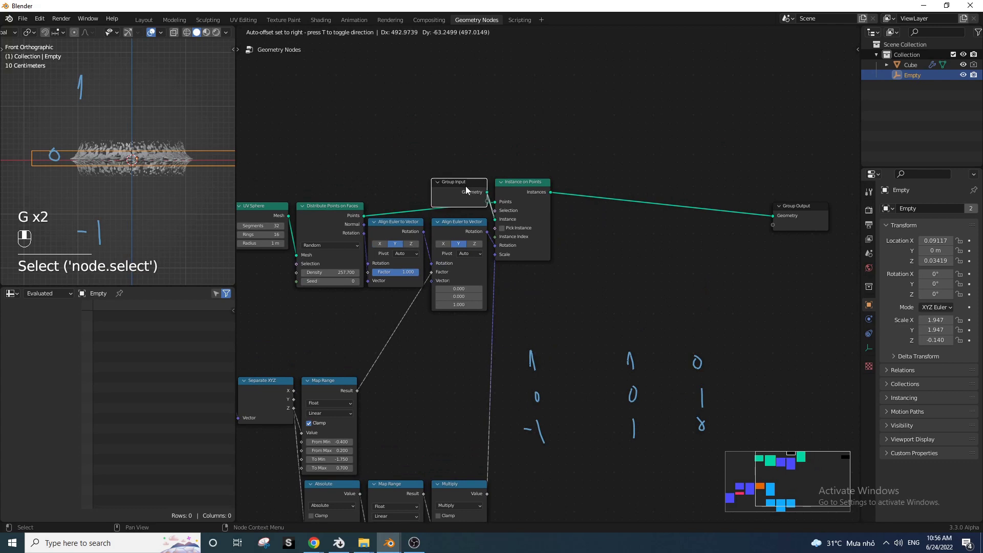
pyautogui.click(465, 189)
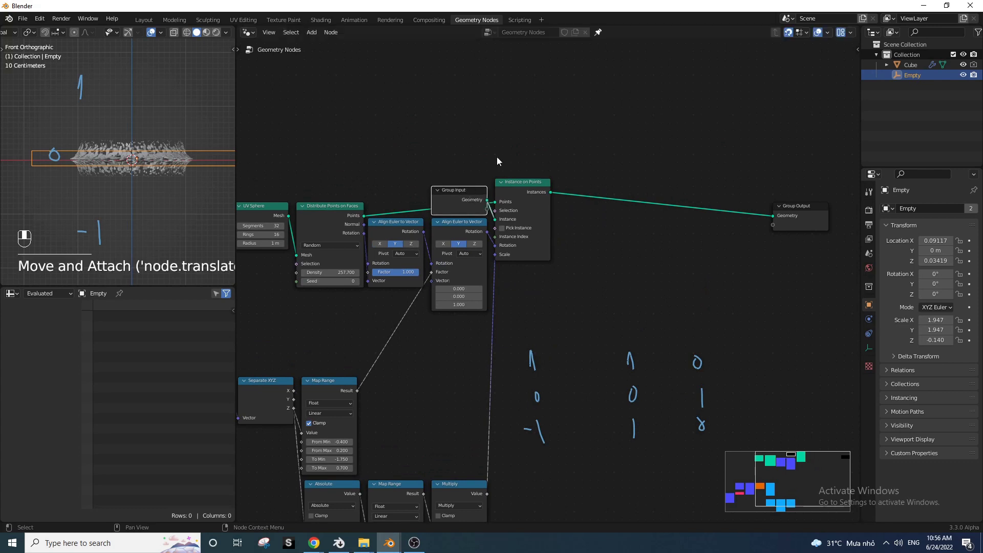
# Lower Instance on Points and both Align Euler to Vector nodes slightly, and raise Group Input clear of the links.
pyautogui.moveTo(497, 157); pyautogui.dragTo(530, 210)
pyautogui.press('g')
pyautogui.click(531, 225)
pyautogui.moveTo(398, 308); pyautogui.dragTo(445, 257)
pyautogui.press('g')
pyautogui.click(446, 265)
pyautogui.click(482, 189)
pyautogui.moveTo(482, 188); pyautogui.dragTo(461, 199)
pyautogui.press('g')
pyautogui.click(461, 190)
pyautogui.click(520, 149)
# Move the whole group of empty-based mapping and scale nodes up beneath the sphere and alignment nodes.
pyautogui.scroll(-3, 535, 251)
pyautogui.moveTo(426, 279); pyautogui.dragTo(461, 210, button='middle')
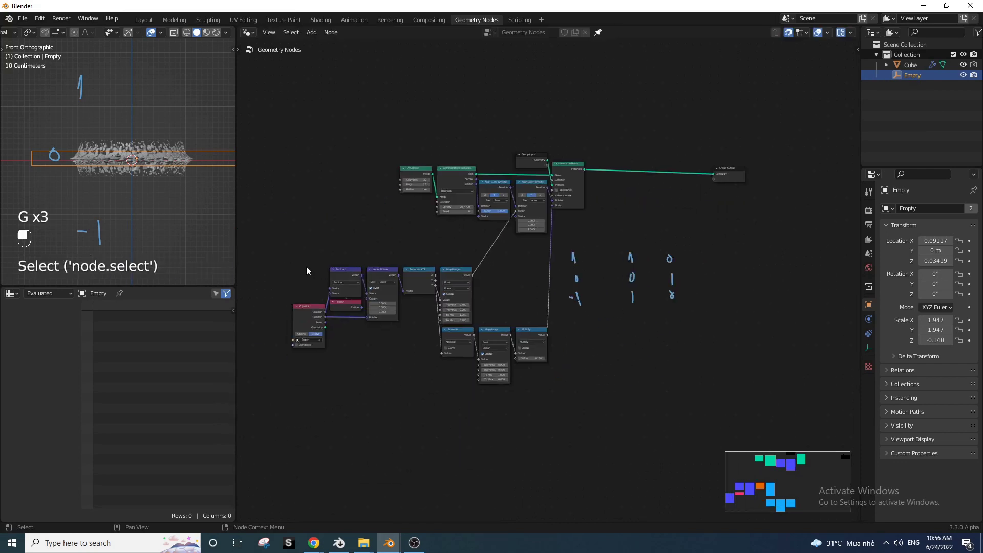
pyautogui.moveTo(306, 267); pyautogui.dragTo(581, 397)
pyautogui.press('g')
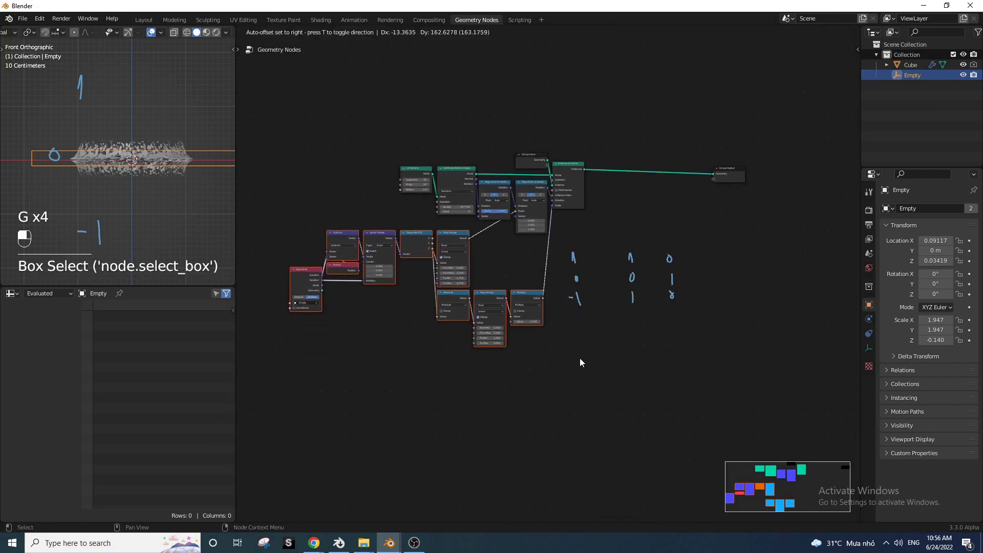
pyautogui.click(580, 358)
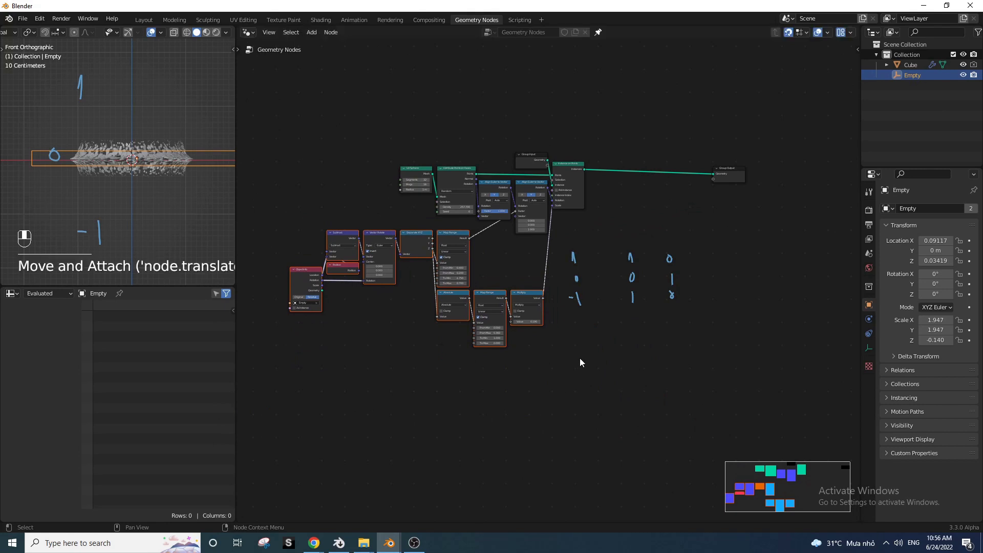
# Combine the UV Sphere mesh with the Instance on Points output through a Join Geometry node before Group Output.
pyautogui.click(504, 243)
pyautogui.scroll(4, 502, 238)
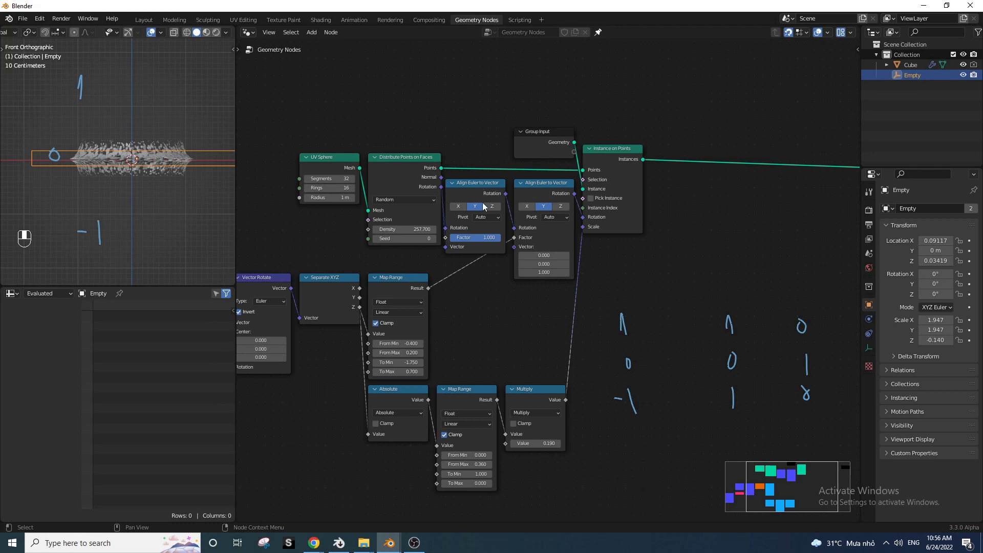
pyautogui.scroll(2, 644, 309)
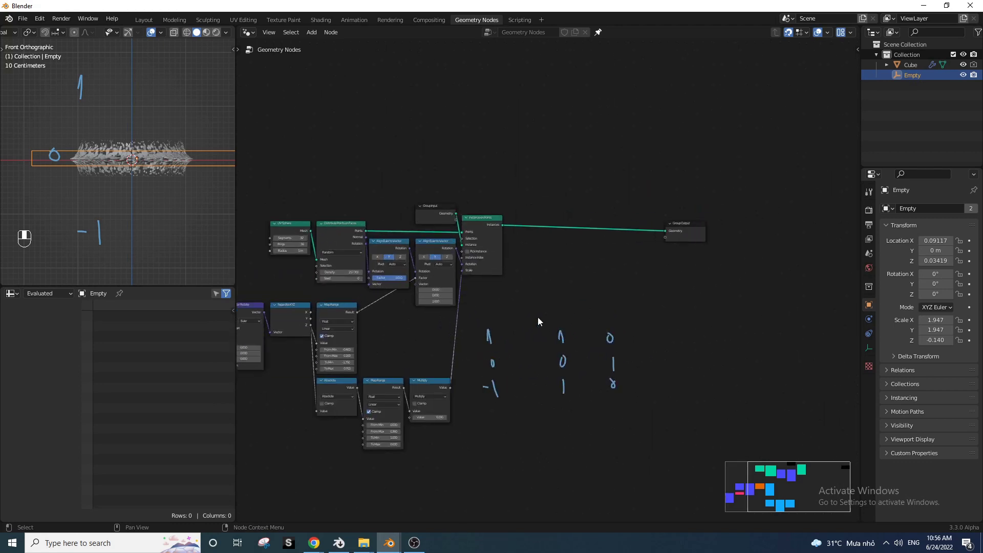
pyautogui.scroll(1, 141, 170)
pyautogui.moveTo(311, 231)
pyautogui.mouseDown()
pyautogui.moveTo(350, 183)
pyautogui.moveTo(297, 221)
pyautogui.mouseUp()
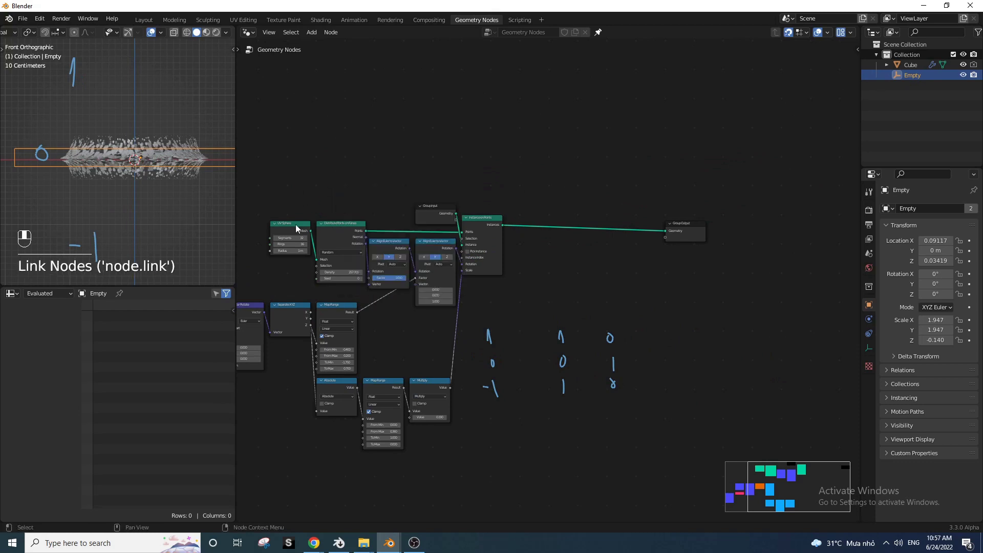
pyautogui.keyDown('ctrl'); pyautogui.keyDown('shift'); pyautogui.moveTo(296, 224); pyautogui.dragTo(499, 226, button='right'); pyautogui.keyUp('shift'); pyautogui.keyUp('ctrl')
pyautogui.click(525, 220)
pyautogui.click(501, 189)
pyautogui.scroll(1, 377, 189)
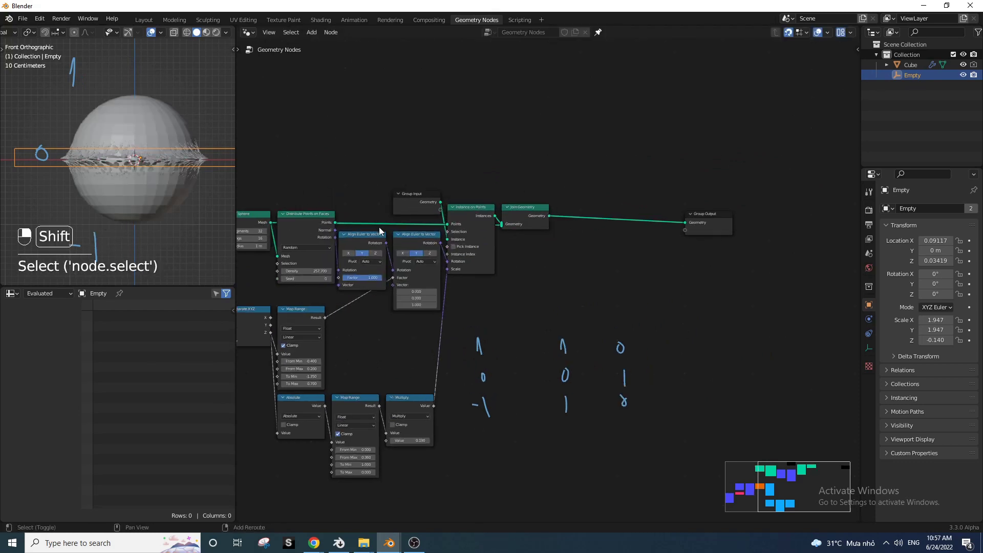
pyautogui.keyDown('shift'); pyautogui.moveTo(379, 231); pyautogui.dragTo(309, 170, button='right'); pyautogui.keyUp('shift')
pyautogui.press('g')
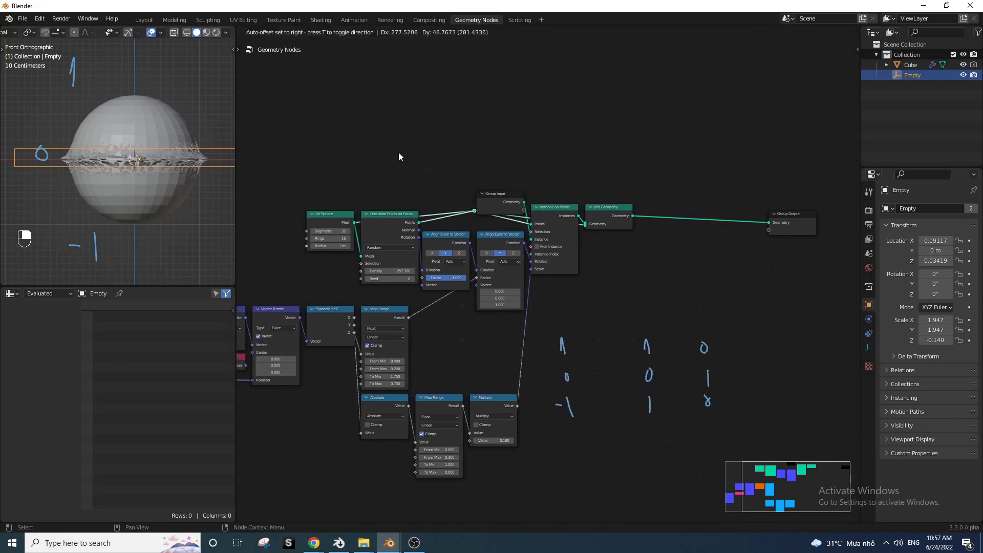
pyautogui.click(372, 136)
pyautogui.hotkey('ctrl', 'x')
# Add two reroutes to the UV Sphere mesh link, one above Distribute Points on Faces and one before Join Geometry.
pyautogui.keyDown('shift'); pyautogui.moveTo(358, 221); pyautogui.dragTo(356, 233, button='right'); pyautogui.keyUp('shift')
pyautogui.press('g')
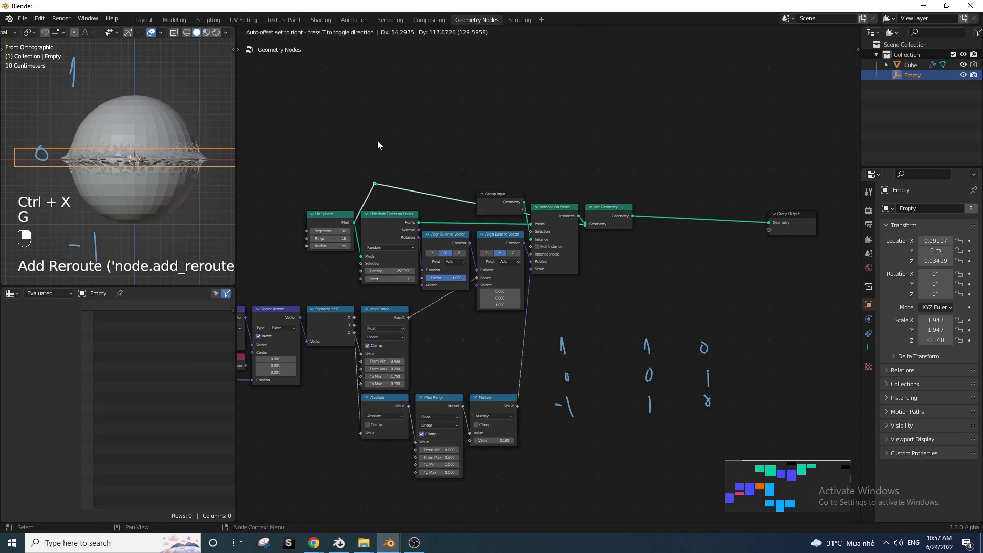
pyautogui.click(360, 150)
pyautogui.press('g')
pyautogui.click(380, 200)
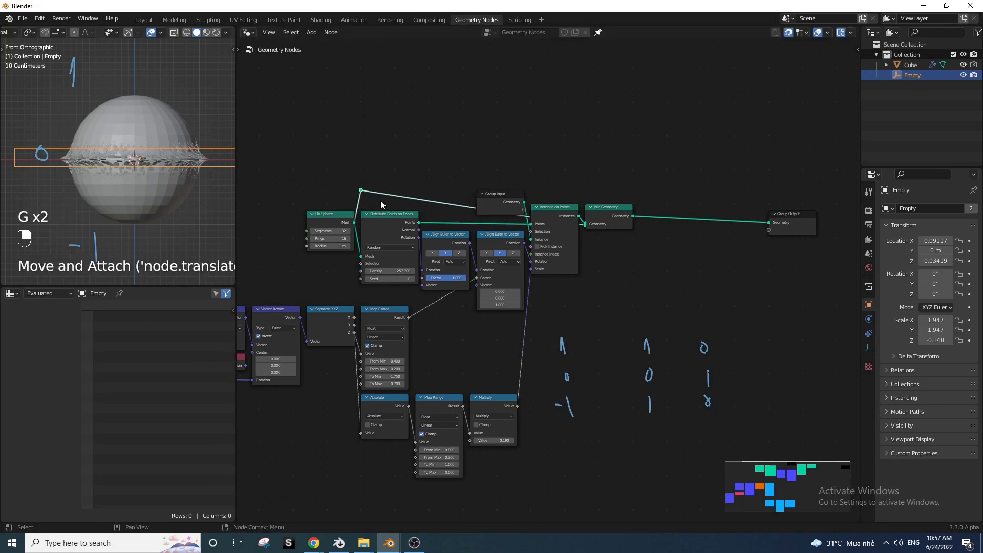
pyautogui.keyDown('shift'); pyautogui.moveTo(392, 203); pyautogui.dragTo(402, 184, button='right'); pyautogui.keyUp('shift')
pyautogui.press('g')
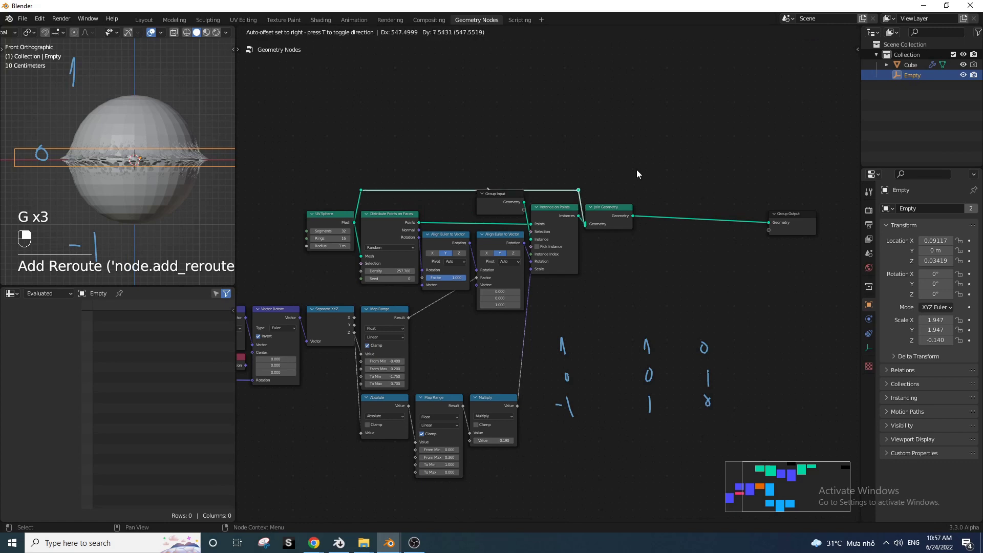
pyautogui.click(637, 170)
# Raise both reroutes to the same height so the sphere link runs level above the other nodes.
pyautogui.moveTo(303, 158); pyautogui.dragTo(390, 207)
pyautogui.press('g')
pyautogui.click(395, 190)
pyautogui.moveTo(517, 140); pyautogui.dragTo(585, 193)
pyautogui.press('g')
pyautogui.click(582, 194)
pyautogui.press('g')
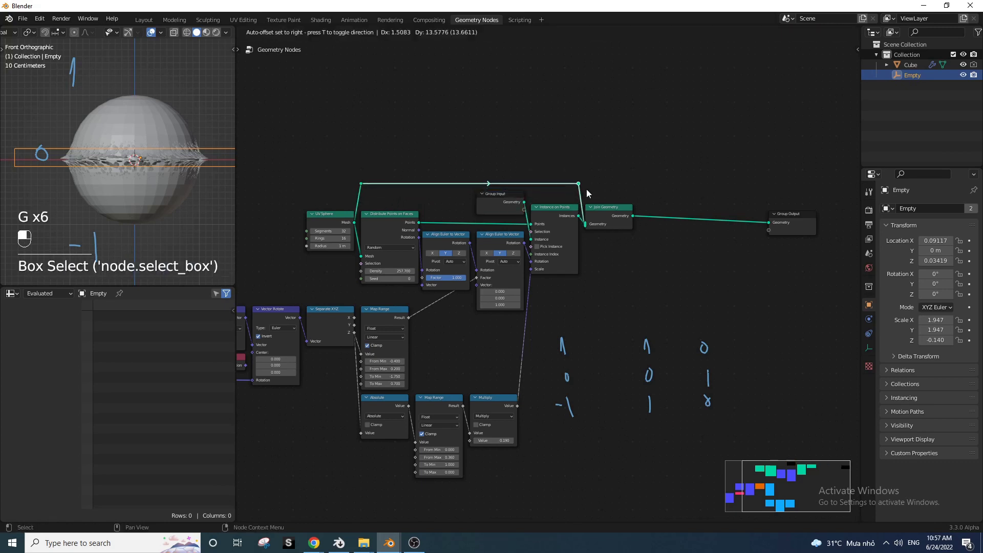
pyautogui.click(586, 191)
# Move Join Geometry together with its adjoining reroute horizontally until they sit just before Group Output.
pyautogui.moveTo(591, 222); pyautogui.dragTo(545, 266, button='middle')
pyautogui.scroll(-4, 571, 223)
pyautogui.scroll(4, 546, 265)
pyautogui.moveTo(567, 278); pyautogui.dragTo(529, 245)
pyautogui.press('g')
pyautogui.keyDown('ctrl'); pyautogui.click(637, 220); pyautogui.keyUp('ctrl')
pyautogui.hotkey('ctrl', 'z')
pyautogui.keyDown('shift'); pyautogui.click(477, 210); pyautogui.keyUp('shift')
pyautogui.press('g')
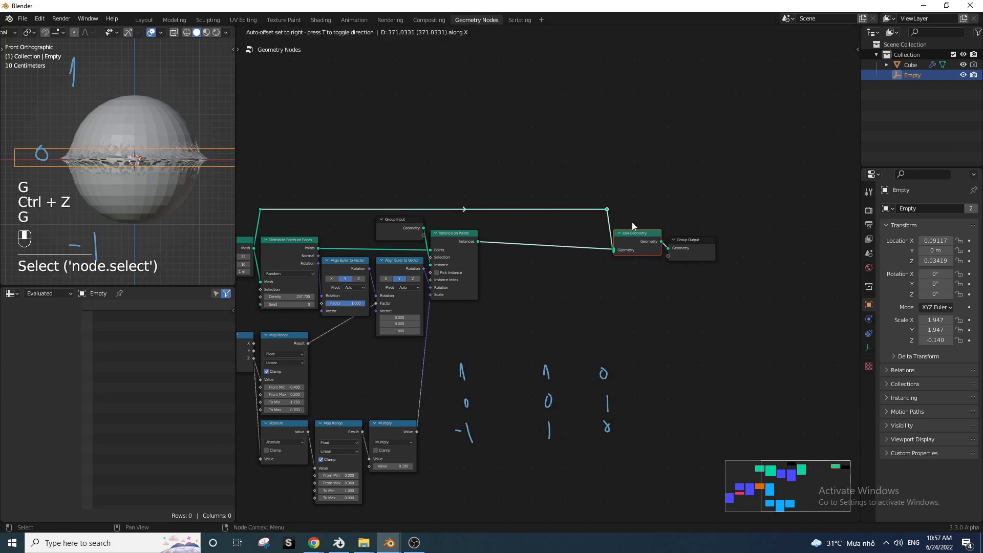
pyautogui.click(635, 224)
# Level Group Output with Join Geometry, and shift both nodes and the adjoining reroute further along X to make room.
pyautogui.moveTo(669, 228); pyautogui.dragTo(695, 250)
pyautogui.press('g')
pyautogui.click(693, 246)
pyautogui.moveTo(604, 190); pyautogui.dragTo(716, 263)
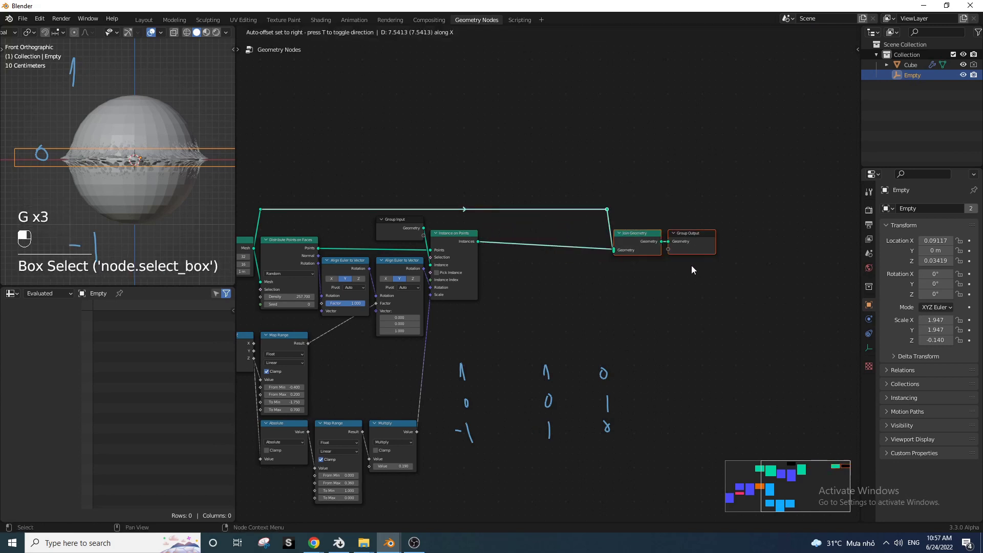
pyautogui.press('g')
pyautogui.press('x')
pyautogui.click(748, 259)
pyautogui.click(747, 259)
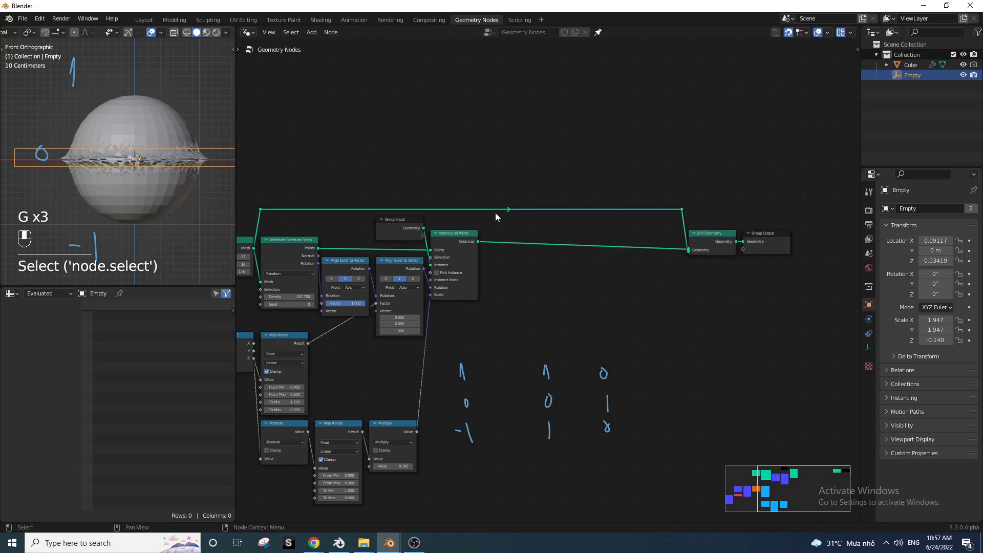
# Preview only the Instance on Points output and inspect the petals in the viewport.
pyautogui.scroll(2, 486, 218)
pyautogui.moveTo(439, 223); pyautogui.dragTo(468, 212, button='middle')
pyautogui.keyDown('alt'); pyautogui.keyDown('shift'); pyautogui.click(453, 210); pyautogui.keyUp('shift'); pyautogui.keyUp('alt')
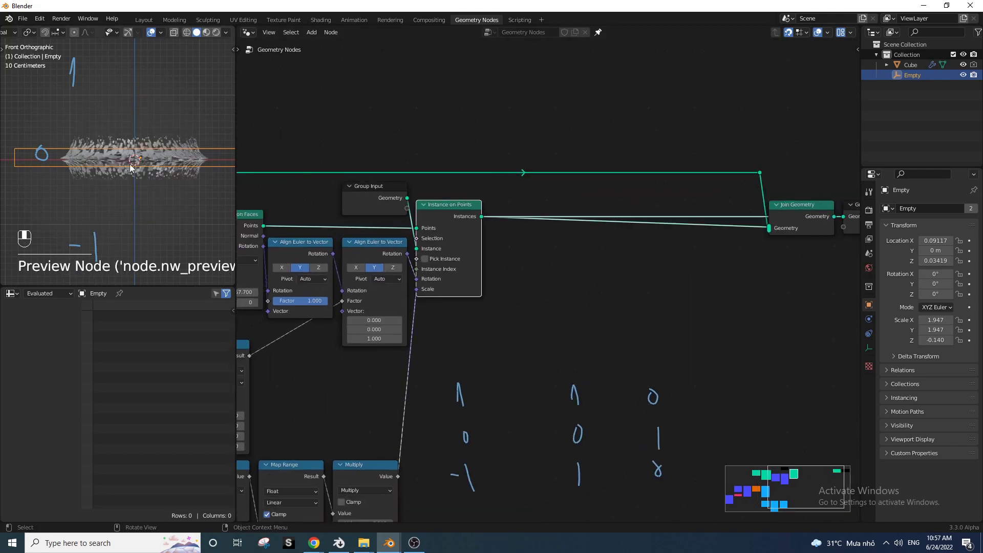
pyautogui.press('z')
pyautogui.click(159, 235)
pyautogui.moveTo(159, 234); pyautogui.dragTo(121, 229, button='middle')
pyautogui.press('z')
pyautogui.click(227, 211)
pyautogui.keyDown('alt'); pyautogui.moveTo(226, 211); pyautogui.dragTo(160, 201, button='middle'); pyautogui.keyUp('alt')
pyautogui.scroll(-1, 563, 267)
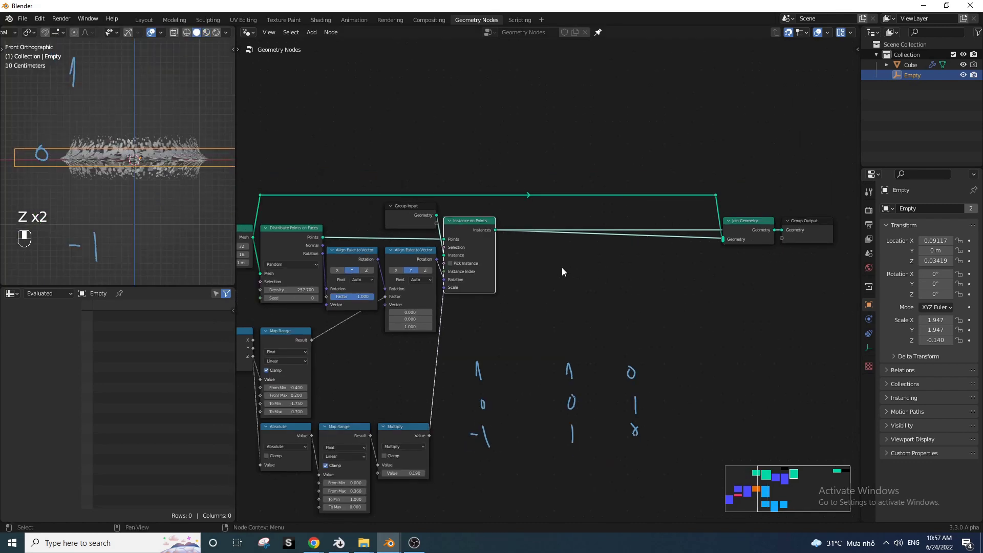
# Preview only the sphere mesh from the reroute before Join Geometry.
pyautogui.moveTo(266, 238); pyautogui.dragTo(441, 232, button='middle')
pyautogui.moveTo(635, 237); pyautogui.dragTo(460, 277, button='middle')
pyautogui.scroll(1, 542, 268)
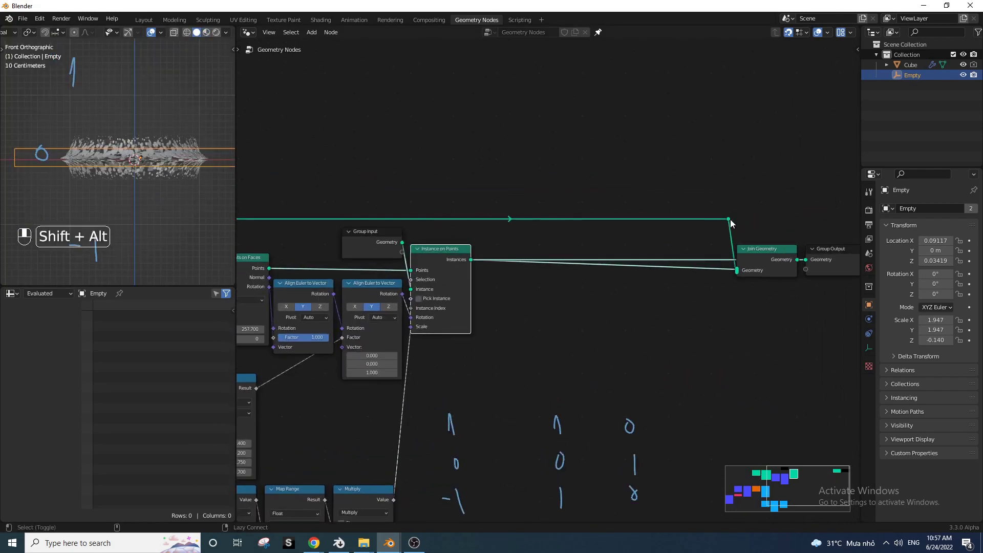
pyautogui.keyDown('alt'); pyautogui.keyDown('shift'); pyautogui.click(729, 219); pyautogui.keyUp('shift'); pyautogui.keyUp('alt')
pyautogui.moveTo(522, 217); pyautogui.dragTo(558, 211, button='middle')
# Insert a Set Material node on the sphere link between the reroutes, and switch the viewport to Material Preview.
pyautogui.hotkey('shift', 'a')
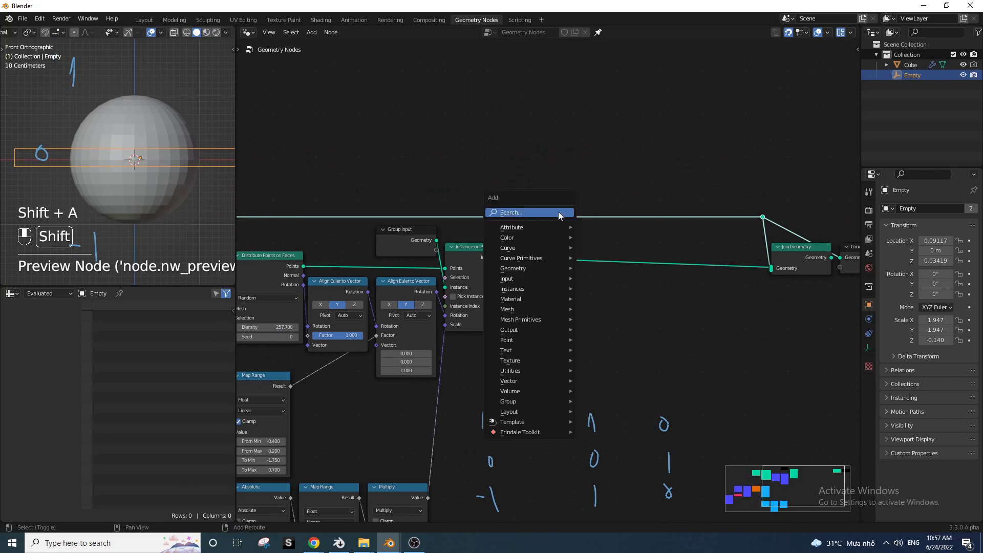
pyautogui.click(565, 220)
pyautogui.write('set')
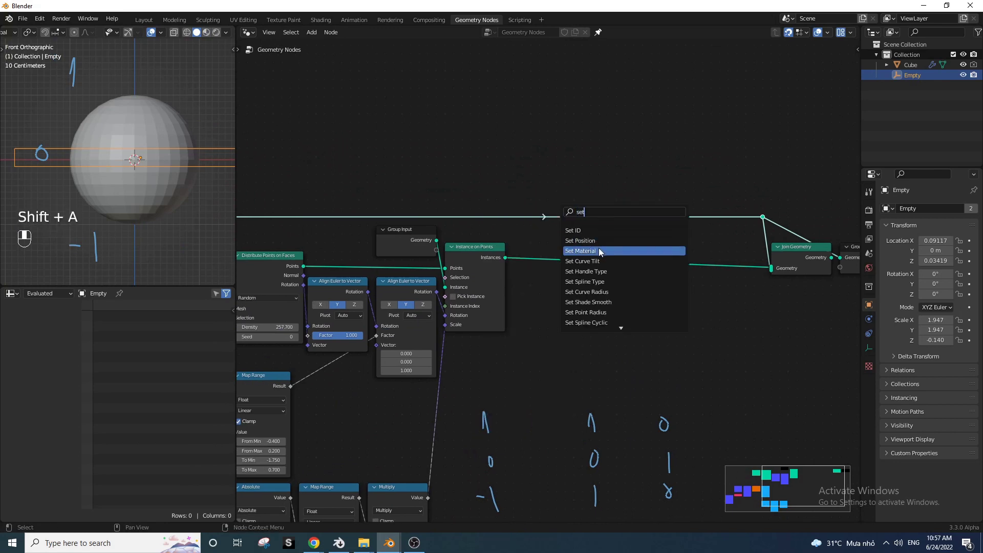
pyautogui.click(598, 251)
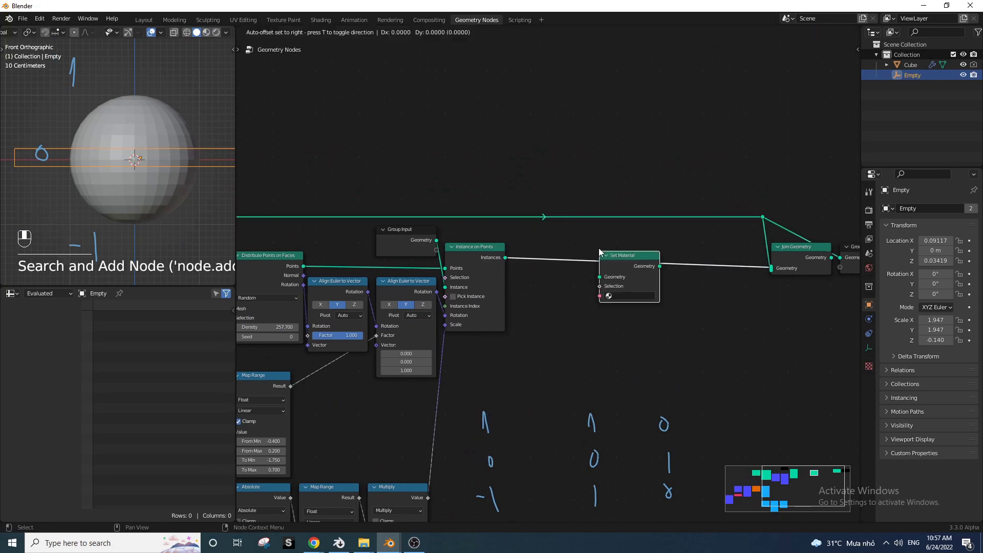
pyautogui.click(607, 177)
pyautogui.click(608, 219)
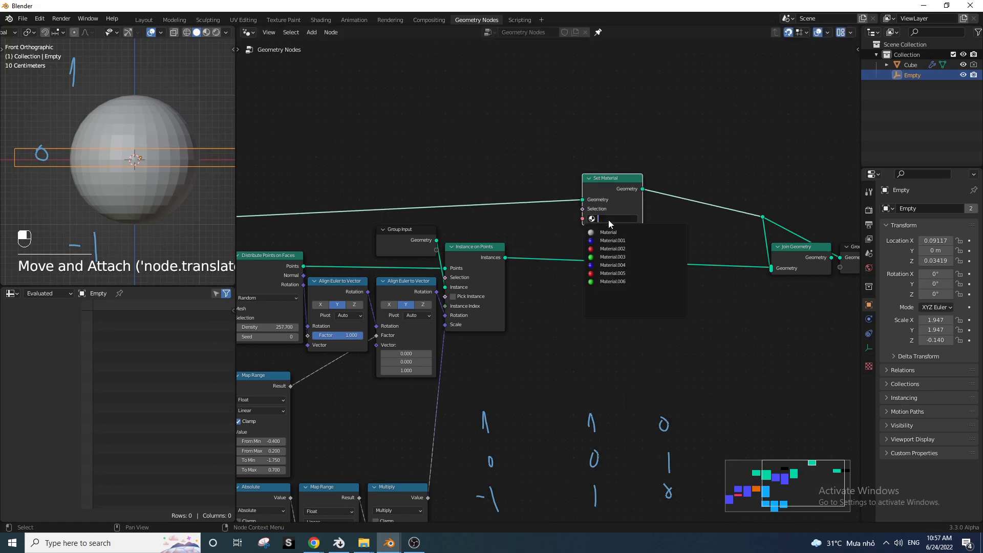
pyautogui.click(611, 180)
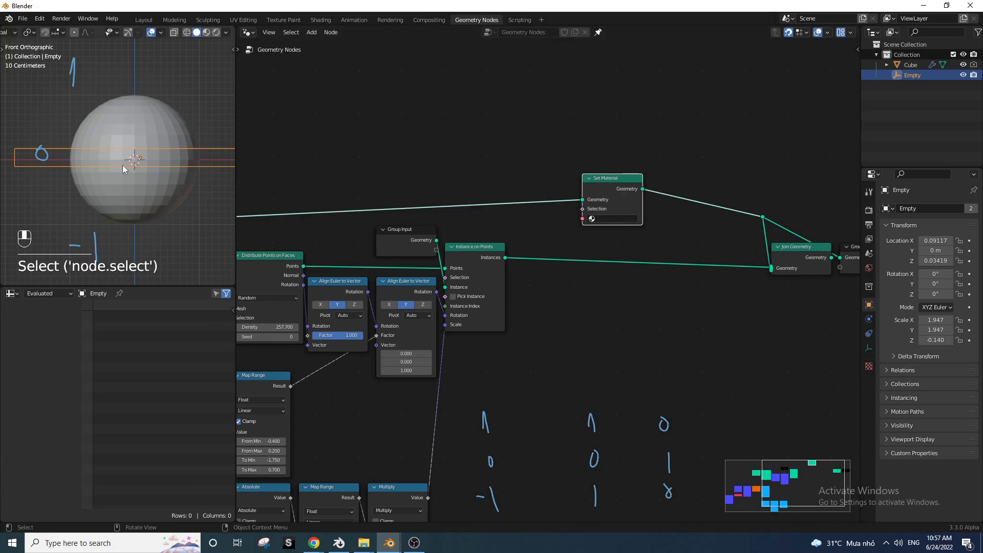
pyautogui.press('z')
# Add a Math node fed by the upper Map Range result and set its operation to Less Than.
pyautogui.moveTo(558, 275); pyautogui.dragTo(597, 193, button='middle')
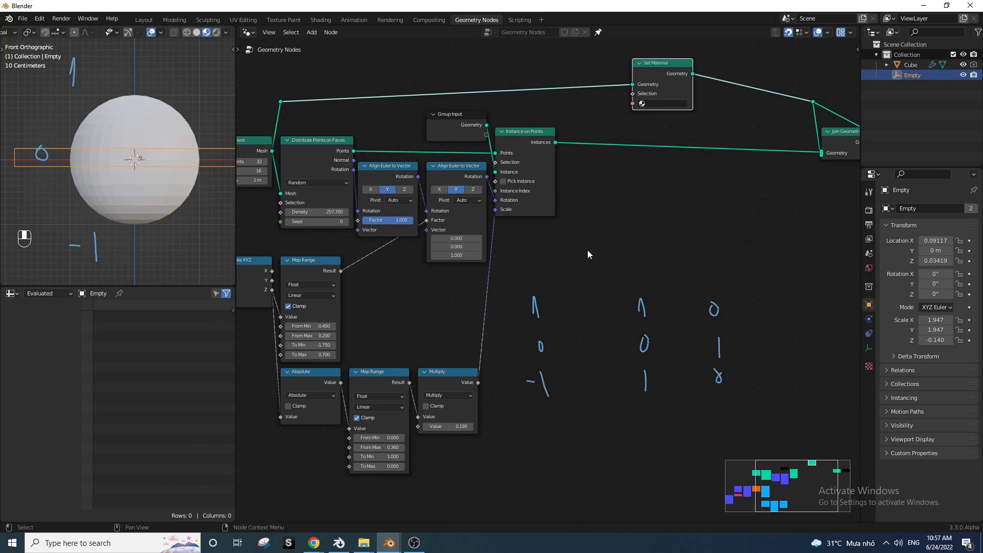
pyautogui.moveTo(533, 293); pyautogui.dragTo(600, 303, button='middle')
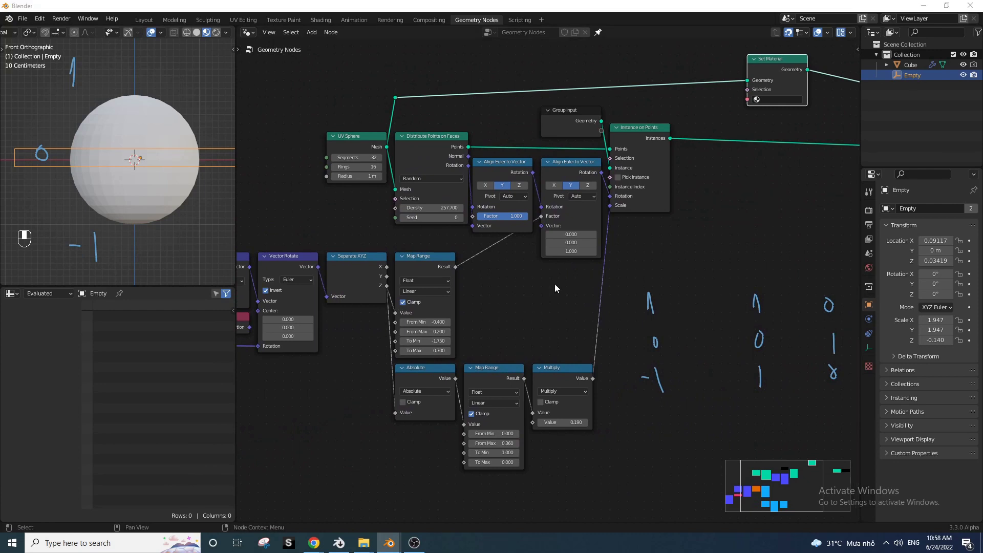
pyautogui.moveTo(456, 267); pyautogui.dragTo(733, 259)
pyautogui.press('q')
pyautogui.click(708, 229)
pyautogui.moveTo(456, 266); pyautogui.dragTo(687, 292)
pyautogui.click(715, 271)
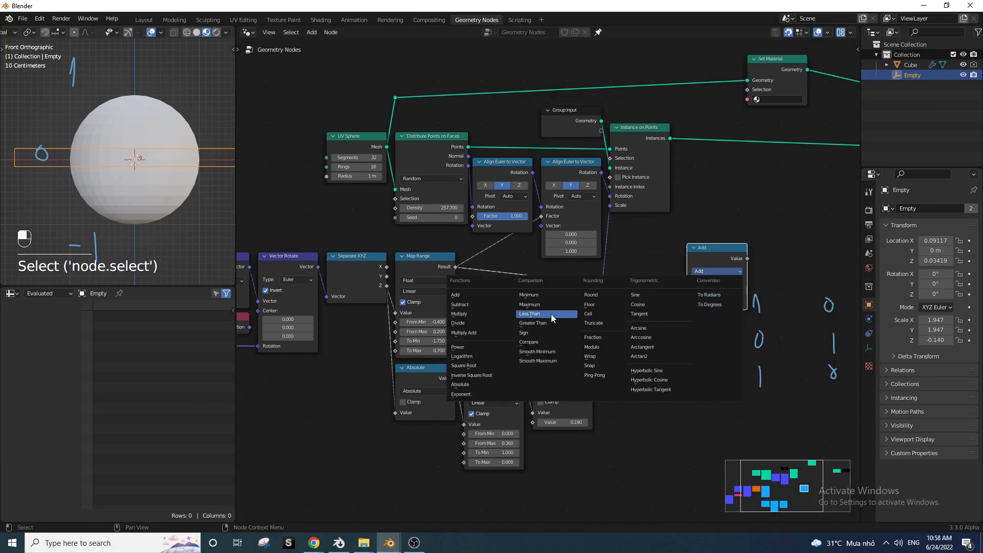
pyautogui.click(543, 314)
# Drive the Set Material selection with the Less Than value and assign Material.001.
pyautogui.moveTo(720, 202); pyautogui.dragTo(594, 280, button='middle')
pyautogui.moveTo(595, 325); pyautogui.dragTo(621, 166)
pyautogui.click(651, 176)
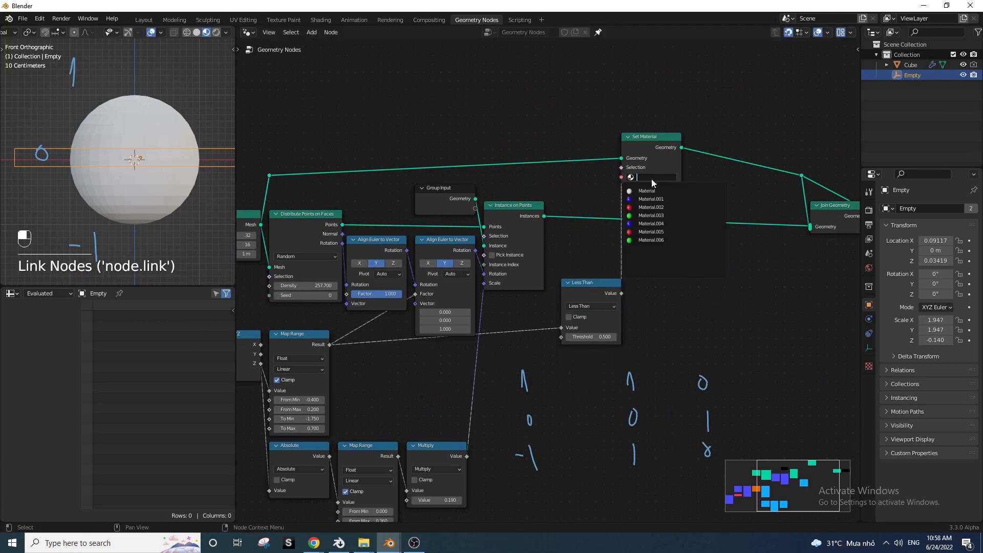
pyautogui.click(651, 199)
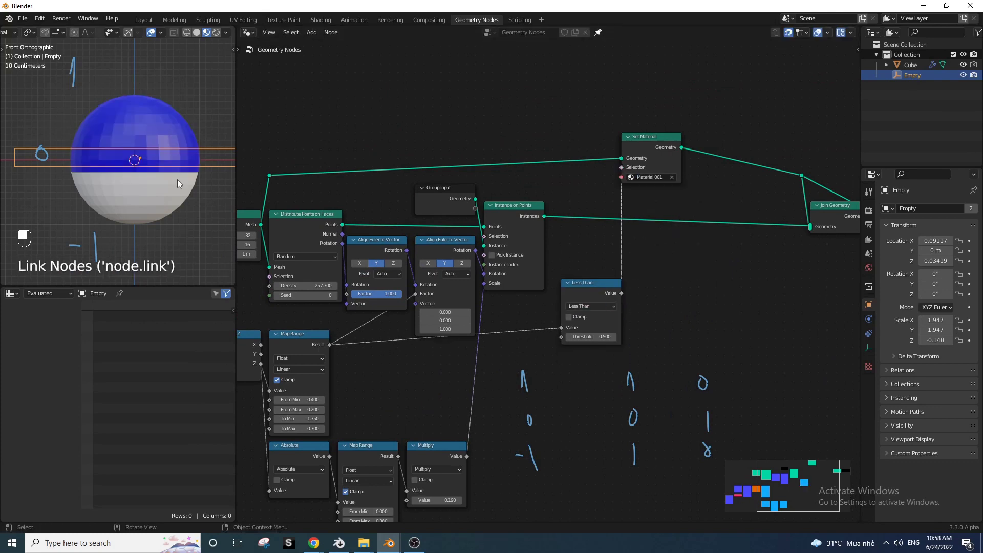
# Output the joined geometry from Join Geometry again and space Group Output slightly away from it.
pyautogui.moveTo(750, 215); pyautogui.dragTo(601, 219, button='middle')
pyautogui.keyDown('alt'); pyautogui.keyDown('shift'); pyautogui.click(672, 211); pyautogui.keyUp('shift'); pyautogui.keyUp('alt')
pyautogui.moveTo(754, 203); pyautogui.dragTo(767, 231)
pyautogui.press('g')
pyautogui.click(792, 231)
pyautogui.moveTo(124, 167)
pyautogui.mouseDown(button='middle')
pyautogui.moveTo(92, 204)
pyautogui.moveTo(122, 177)
pyautogui.mouseUp(button='middle')
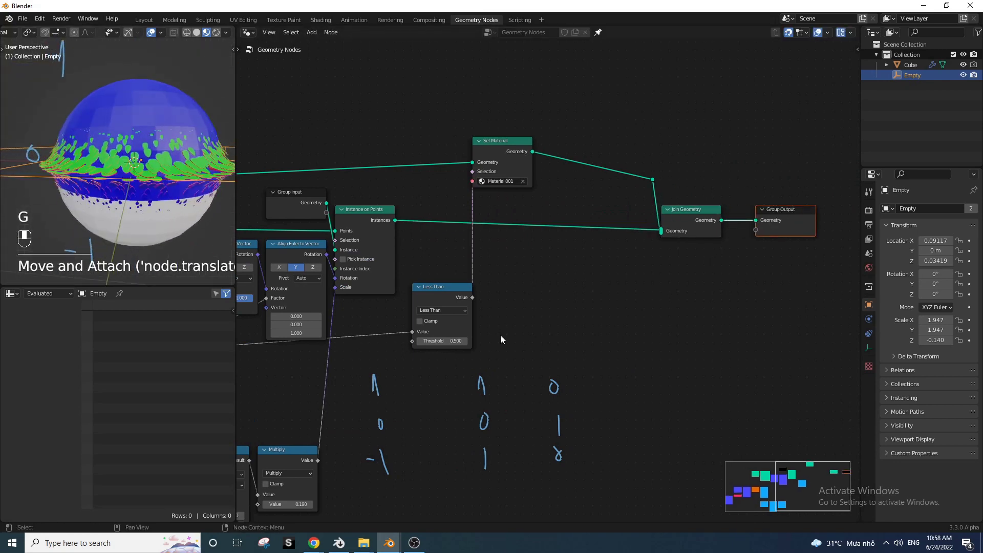
# Set the Less Than threshold to 0.01.
pyautogui.scroll(3, 500, 337)
pyautogui.keyDown('shift'); pyautogui.moveTo(490, 302); pyautogui.dragTo(473, 302); pyautogui.keyUp('shift')
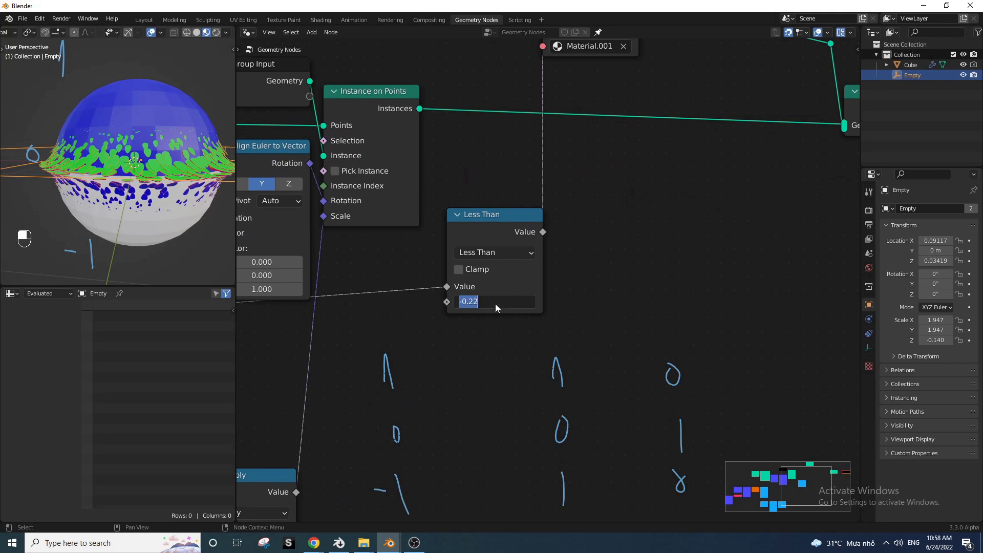
pyautogui.write('0.01')
pyautogui.press('Return')
pyautogui.moveTo(189, 256); pyautogui.dragTo(153, 228, button='middle')
pyautogui.scroll(-2, 603, 146)
pyautogui.moveTo(602, 144); pyautogui.dragTo(596, 210, button='middle')
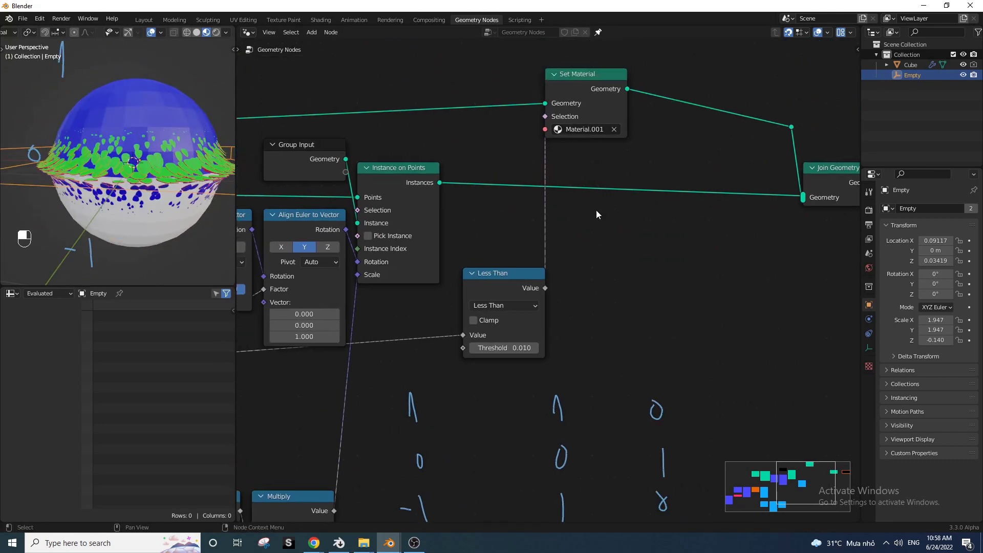
# Replace the sphere's Set Material material with Material.003 and view the flower from another angle.
pyautogui.click(613, 130)
pyautogui.click(584, 129)
pyautogui.click(588, 181)
pyautogui.click(59, 215)
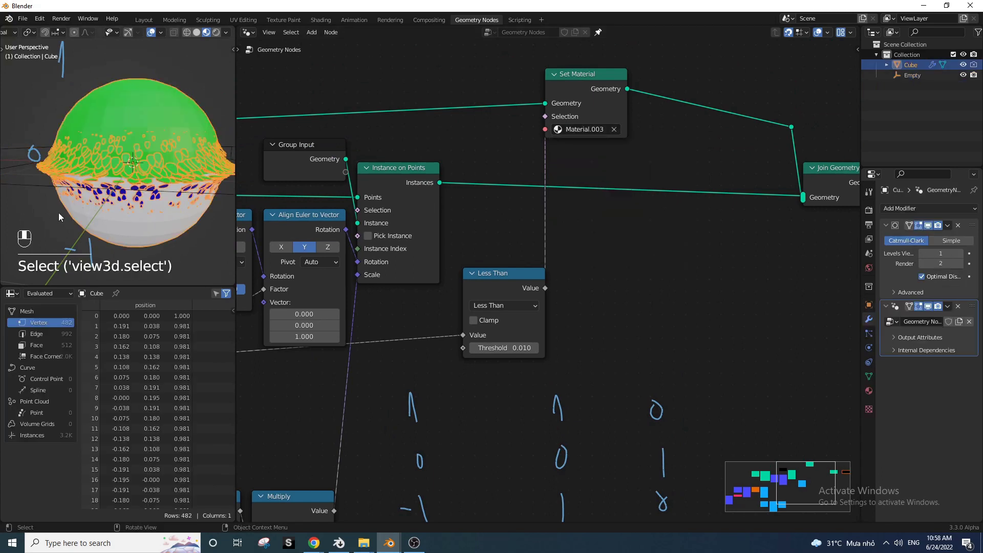
pyautogui.moveTo(58, 213); pyautogui.dragTo(106, 174, button='middle')
# Chain a duplicate Set Material after the first and drive its selection with a linked copy of the Less Than node.
pyautogui.click(585, 85)
pyautogui.hotkey('shift', 'd')
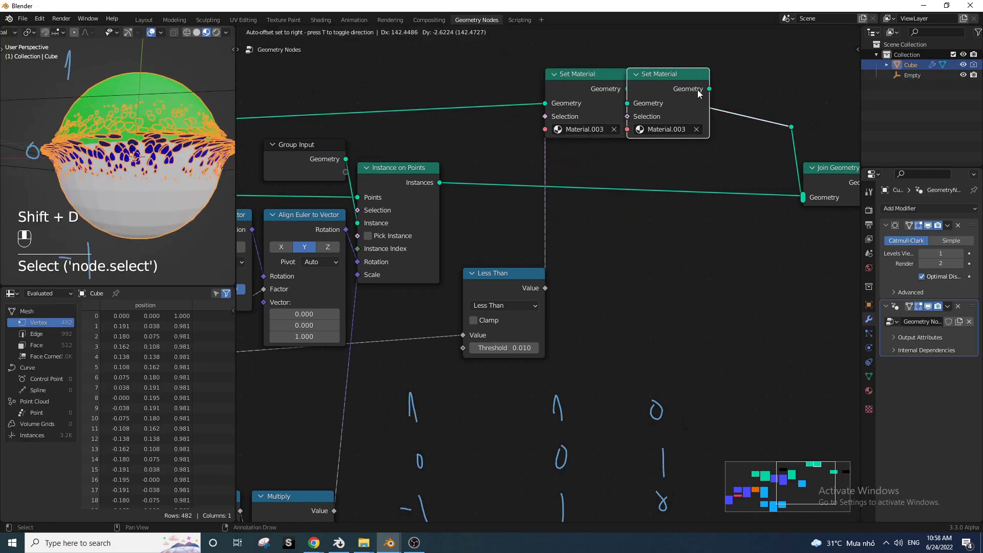
pyautogui.click(714, 85)
pyautogui.hotkey('shift', 'ctrl', 'd')
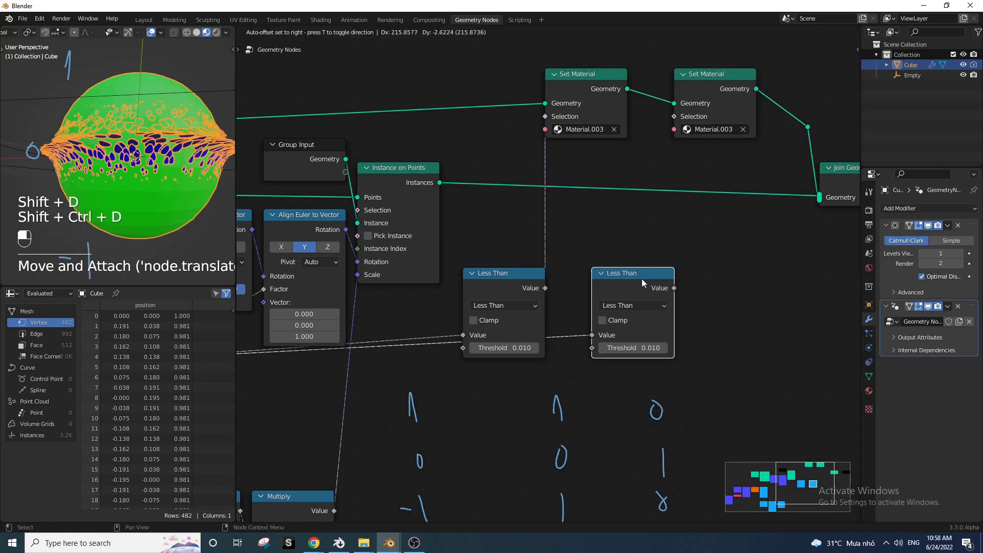
pyautogui.click(624, 281)
pyautogui.moveTo(662, 287); pyautogui.dragTo(680, 161)
pyautogui.moveTo(683, 121); pyautogui.dragTo(674, 116)
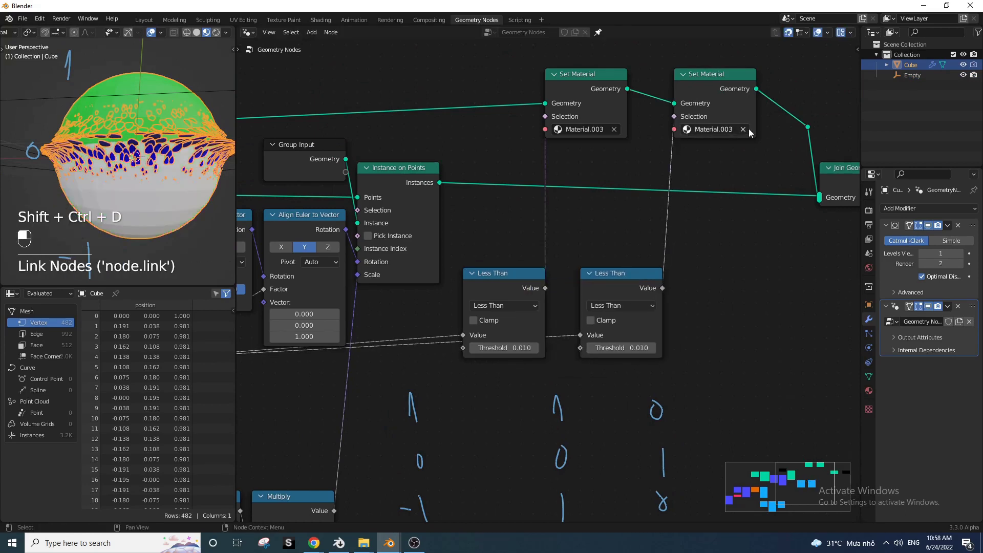
# Assign Material.001 to the second Set Material and change its selection math node to Greater Than.
pyautogui.click(743, 129)
pyautogui.click(717, 129)
pyautogui.click(710, 160)
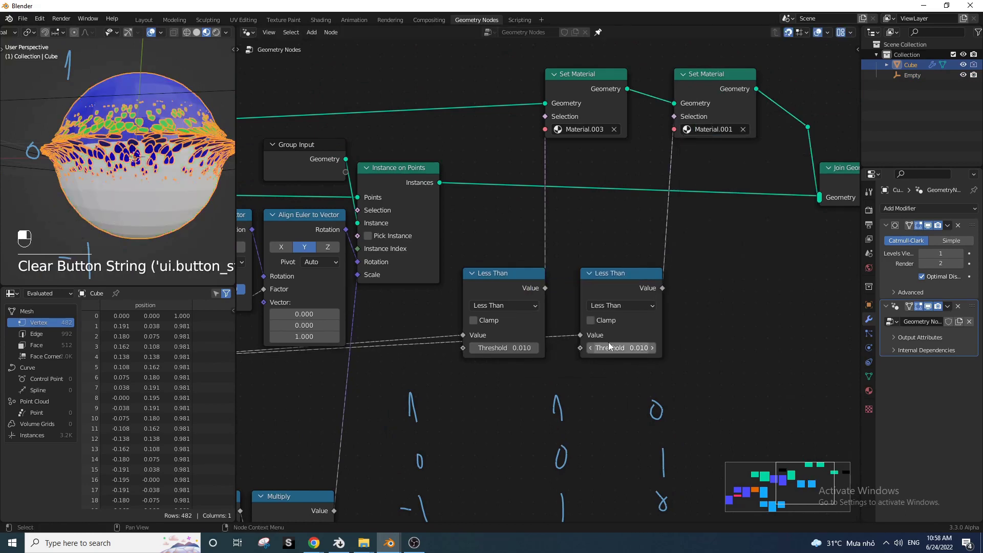
pyautogui.click(621, 305)
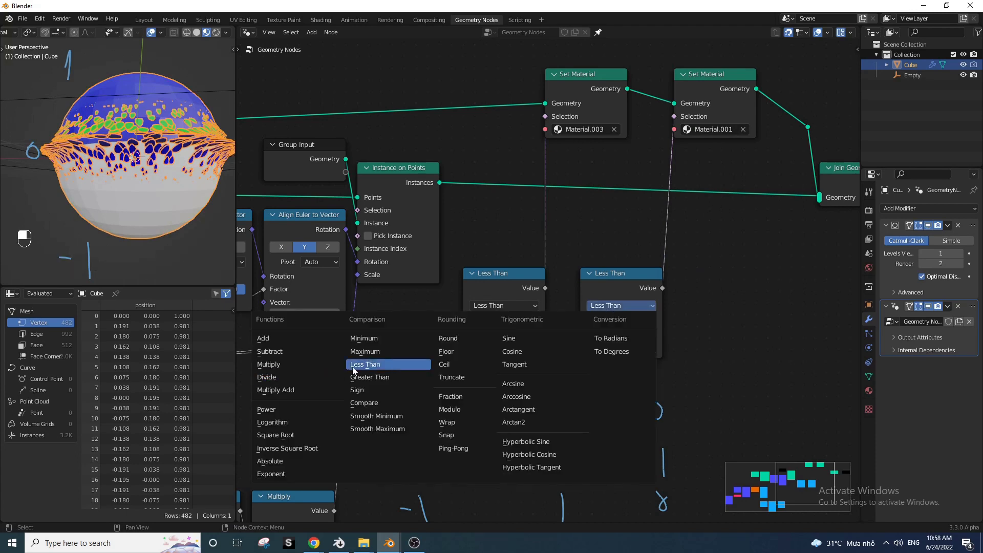
pyautogui.click(376, 377)
# Raise the empty in front view to about Z 0.2 m and X -0.1 m, clear its rotation, and deselect it.
pyautogui.moveTo(75, 169); pyautogui.dragTo(123, 179, button='middle')
pyautogui.scroll(-3, 213, 155)
pyautogui.click(189, 199)
pyautogui.scroll(3, 189, 194)
pyautogui.click(196, 172)
pyautogui.press('g')
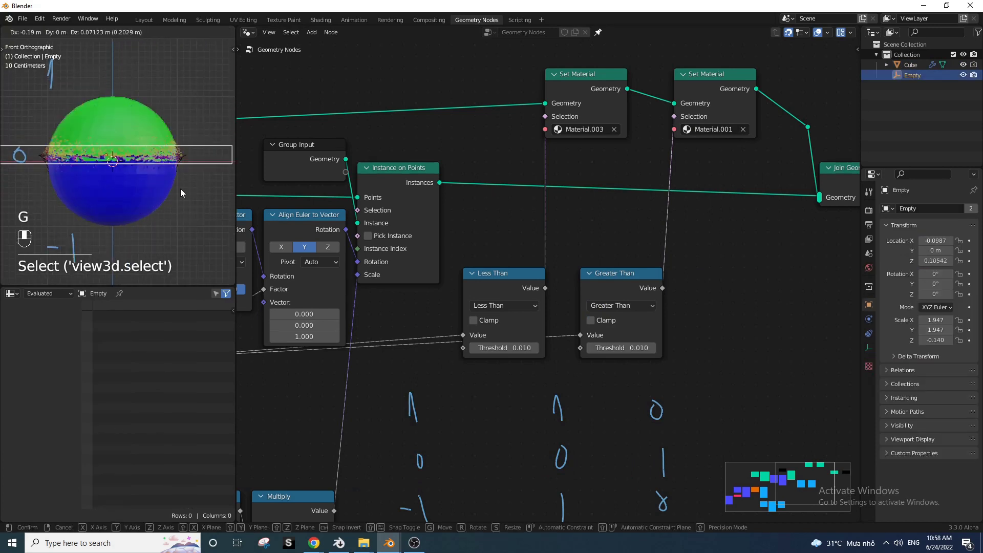
pyautogui.click(182, 150)
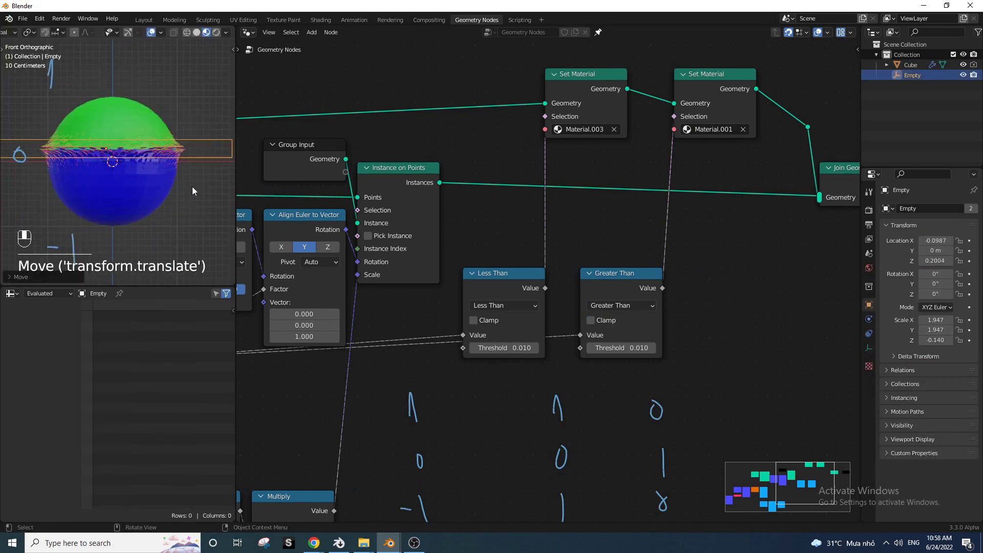
pyautogui.hotkey('alt', 'r')
pyautogui.click(205, 208)
pyautogui.keyDown('alt'); pyautogui.moveTo(205, 208); pyautogui.dragTo(133, 207, button='middle'); pyautogui.keyUp('alt')
# Move the Greater Than node close beside the Less Than node.
pyautogui.scroll(-2, 554, 248)
pyautogui.moveTo(566, 250); pyautogui.dragTo(592, 294)
pyautogui.press('g')
pyautogui.click(576, 294)
pyautogui.click(591, 229)
pyautogui.scroll(-2, 591, 228)
# Lower both Set Material nodes toward the sphere link and place the second right beside the first.
pyautogui.moveTo(540, 154); pyautogui.dragTo(578, 203)
pyautogui.press('g')
pyautogui.click(573, 216)
pyautogui.moveTo(608, 158); pyautogui.dragTo(639, 210)
pyautogui.press('g')
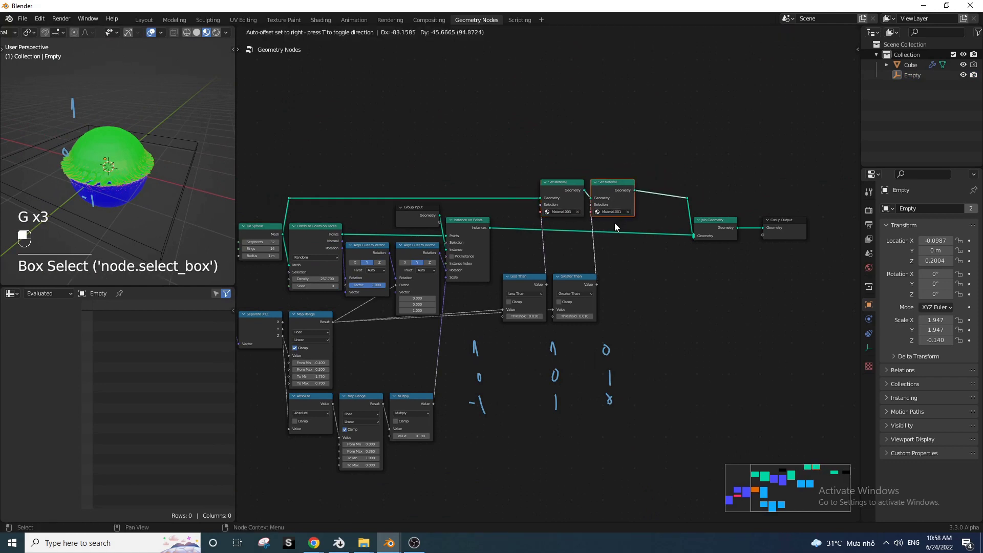
pyautogui.click(615, 226)
# Move the Join Geometry node closer to the second Set Material node and raise it slightly.
pyautogui.moveTo(675, 173); pyautogui.dragTo(724, 245)
pyautogui.press('g')
pyautogui.press('x')
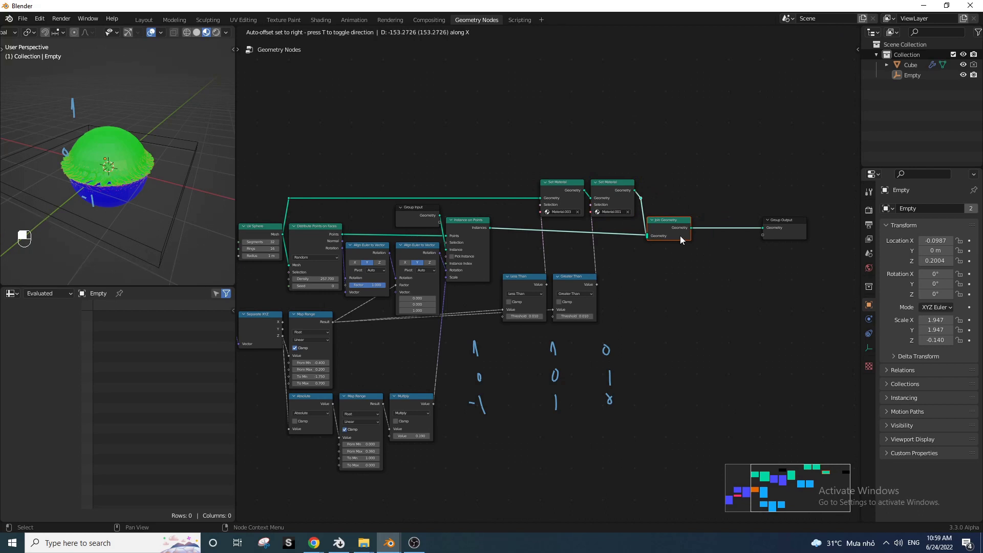
pyautogui.click(679, 176)
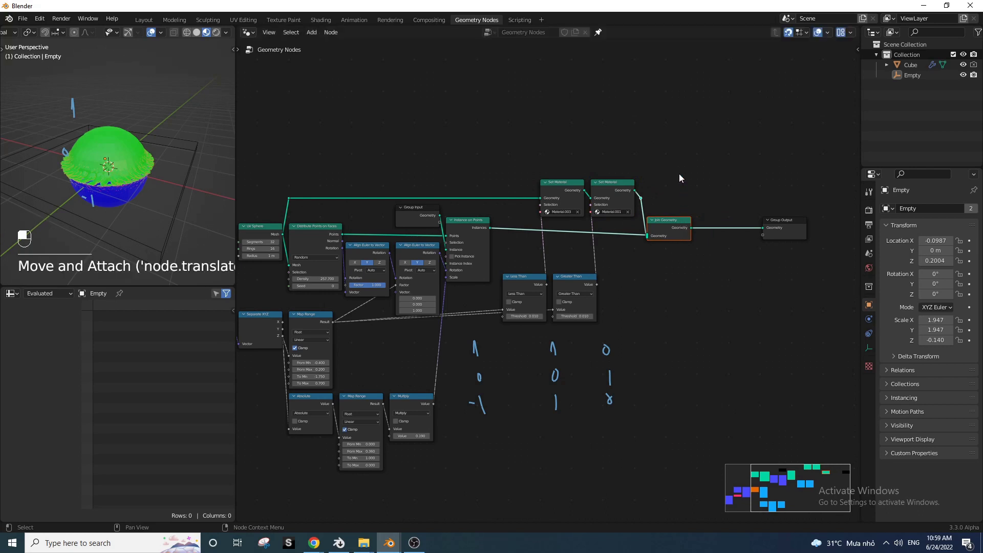
pyautogui.press('g')
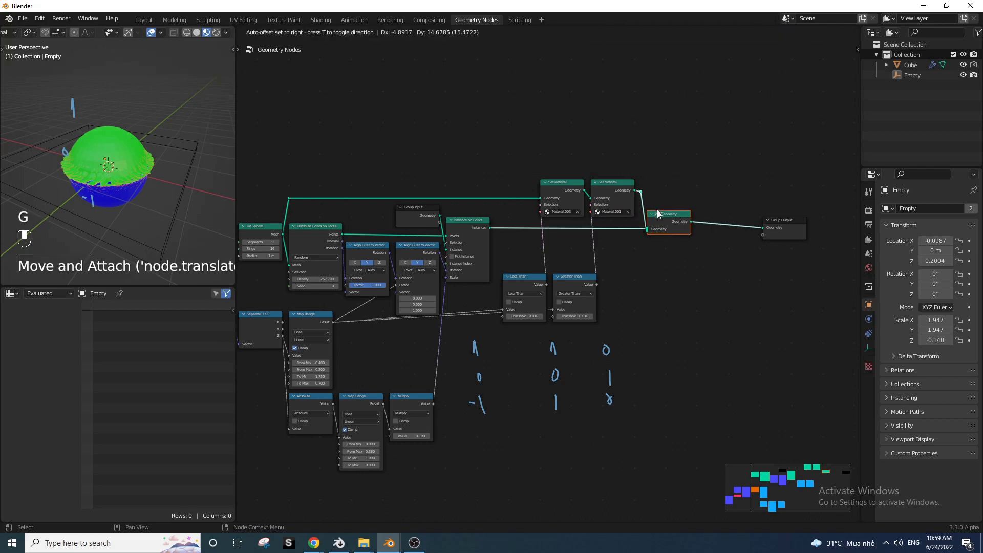
pyautogui.click(658, 214)
# Remove the reroute before Join Geometry and tuck the Less Than and Greater Than nodes right below the Set Material nodes.
pyautogui.click(643, 197)
pyautogui.hotkey('ctrl', 'x')
pyautogui.moveTo(531, 169); pyautogui.dragTo(607, 221)
pyautogui.click(602, 239)
pyautogui.moveTo(572, 281); pyautogui.dragTo(612, 239)
pyautogui.click(564, 238)
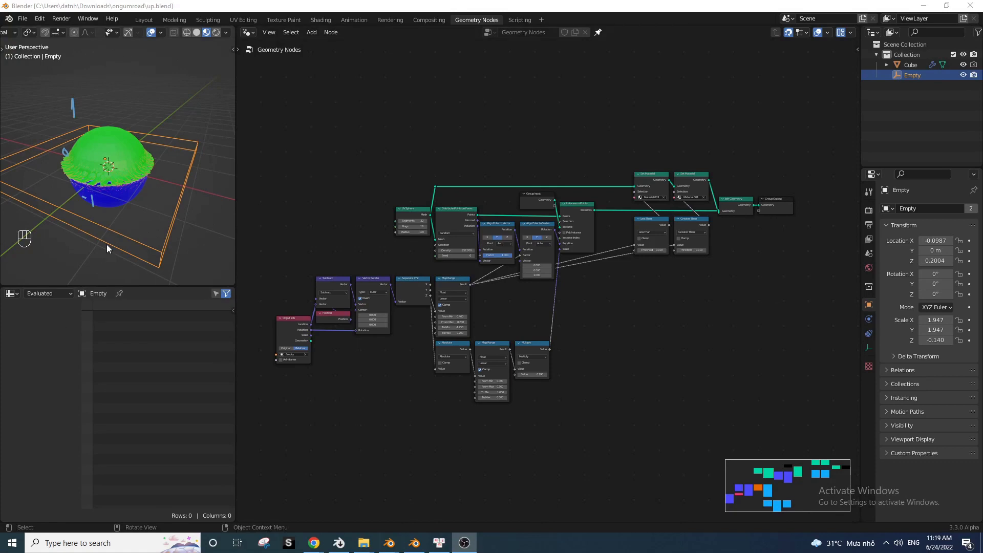
# Deselect the empty and add a monkey mesh to the scene.
pyautogui.click(195, 225)
pyautogui.scroll(-3, 104, 211)
pyautogui.moveTo(103, 211); pyautogui.dragTo(111, 214, button='middle')
pyautogui.hotkey('shift', 'a')
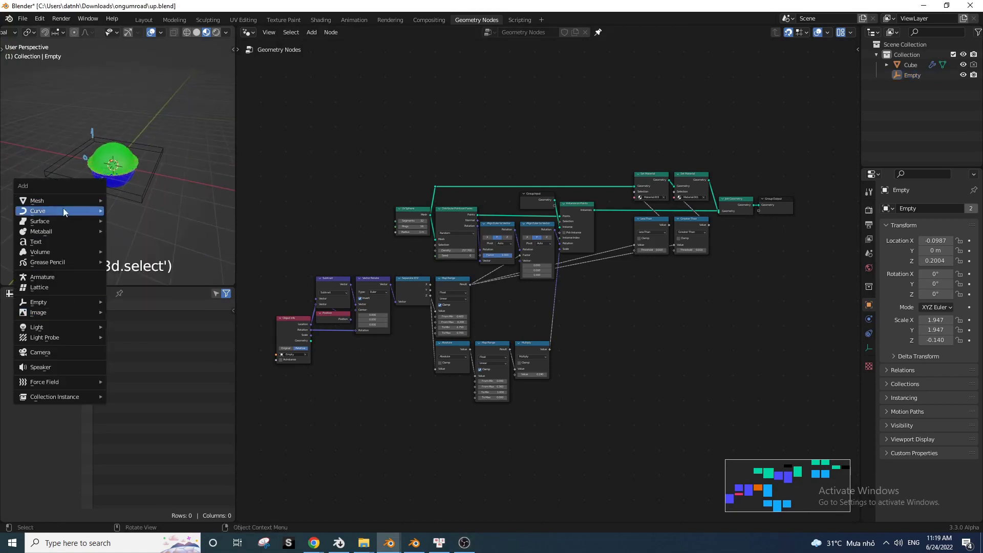
pyautogui.moveTo(62, 201)
pyautogui.click(130, 297)
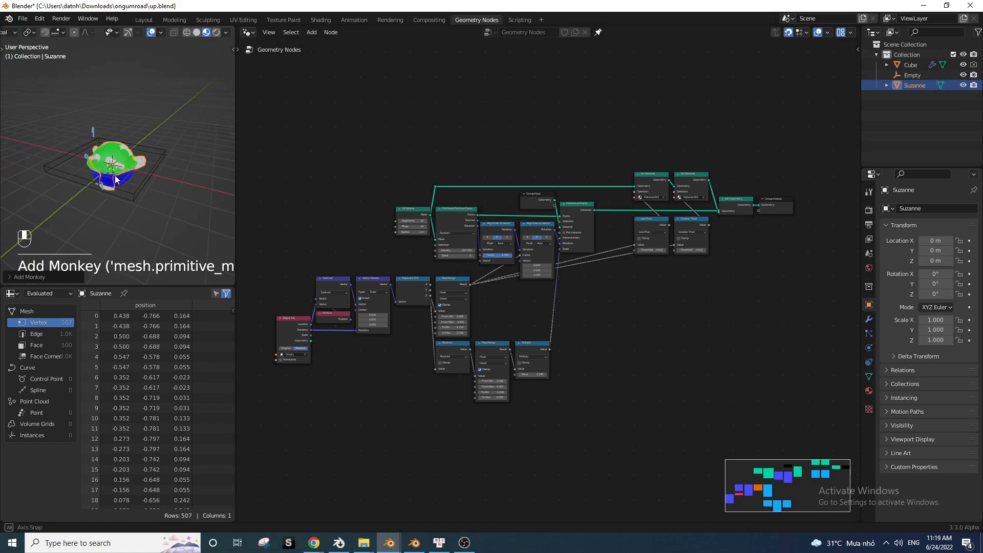
# Hide the monkey in the viewport and bring it into the node tree as an Object Info node set to Relative.
pyautogui.click(963, 84)
pyautogui.moveTo(922, 85); pyautogui.dragTo(465, 138)
pyautogui.click(339, 220)
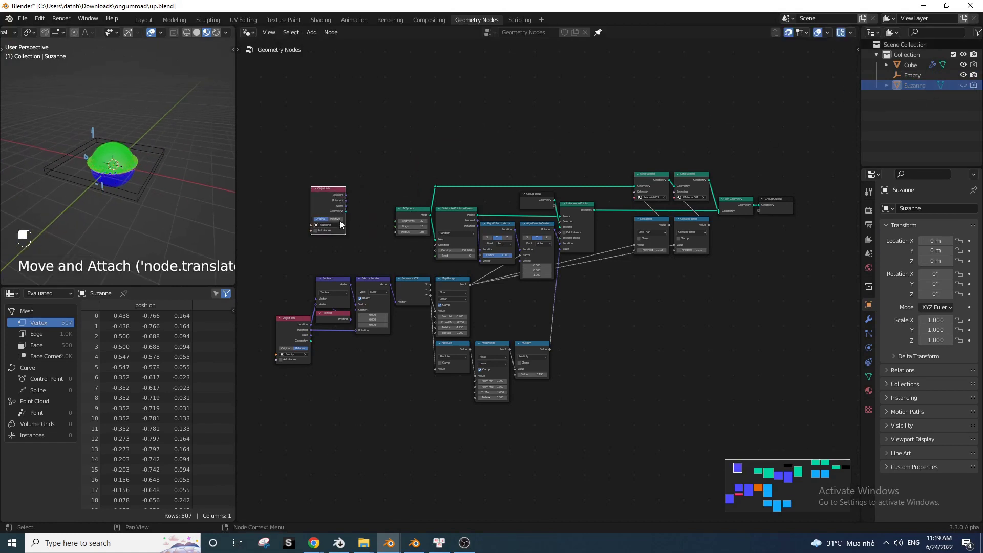
# Move the UV Sphere node close beside the Suzanne Object Info node.
pyautogui.scroll(3, 462, 195)
pyautogui.moveTo(433, 204); pyautogui.dragTo(478, 272, button='middle')
pyautogui.scroll(5, 478, 270)
pyautogui.moveTo(450, 178); pyautogui.dragTo(524, 242)
pyautogui.press('g')
pyautogui.click(423, 231)
pyautogui.scroll(2, 502, 201)
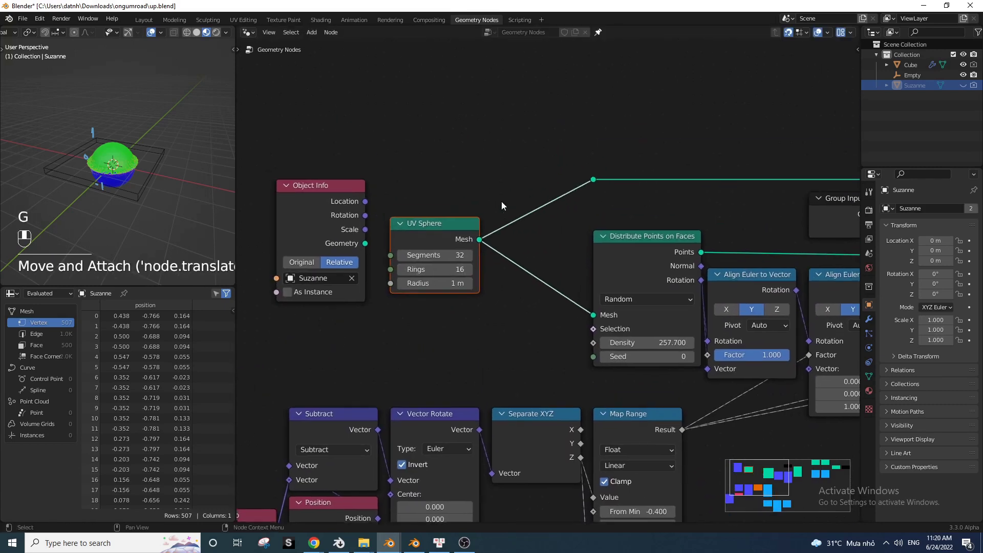
# Merge the UV Sphere's two mesh links into a reroute, place the sphere below Object Info, and feed the reroute from Object Info's Geometry.
pyautogui.keyDown('shift'); pyautogui.moveTo(504, 232); pyautogui.dragTo(481, 238, button='right'); pyautogui.keyUp('shift')
pyautogui.click(406, 204)
pyautogui.moveTo(406, 205); pyautogui.dragTo(267, 327)
pyautogui.moveTo(298, 229); pyautogui.dragTo(331, 222)
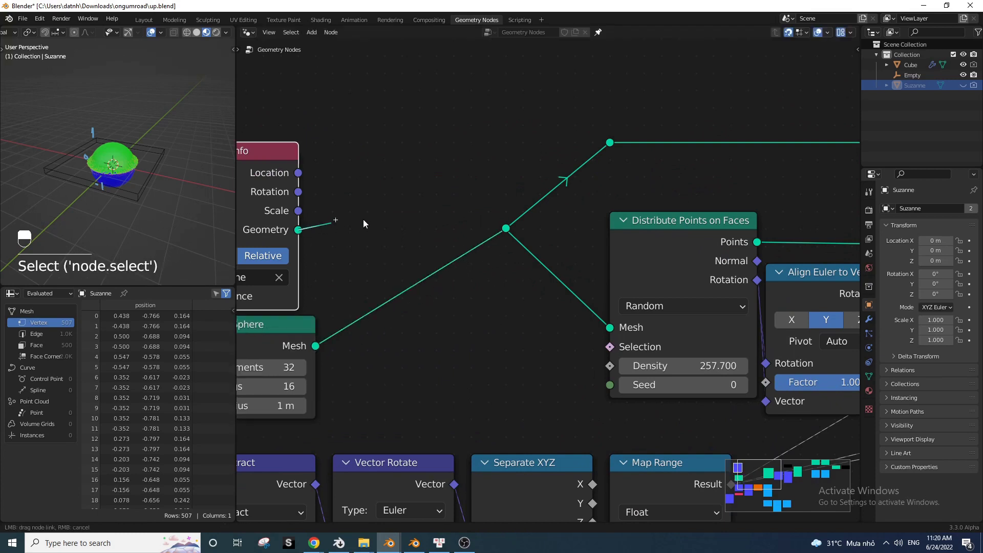
pyautogui.moveTo(499, 232); pyautogui.dragTo(504, 229)
# Move the empty to about X -0.12 m, Y -0.02 m and Z -0.11 m across the monkey head, and deselect it.
pyautogui.scroll(5, 124, 201)
pyautogui.moveTo(134, 204); pyautogui.dragTo(157, 173, button='middle')
pyautogui.click(185, 152)
pyautogui.press('g')
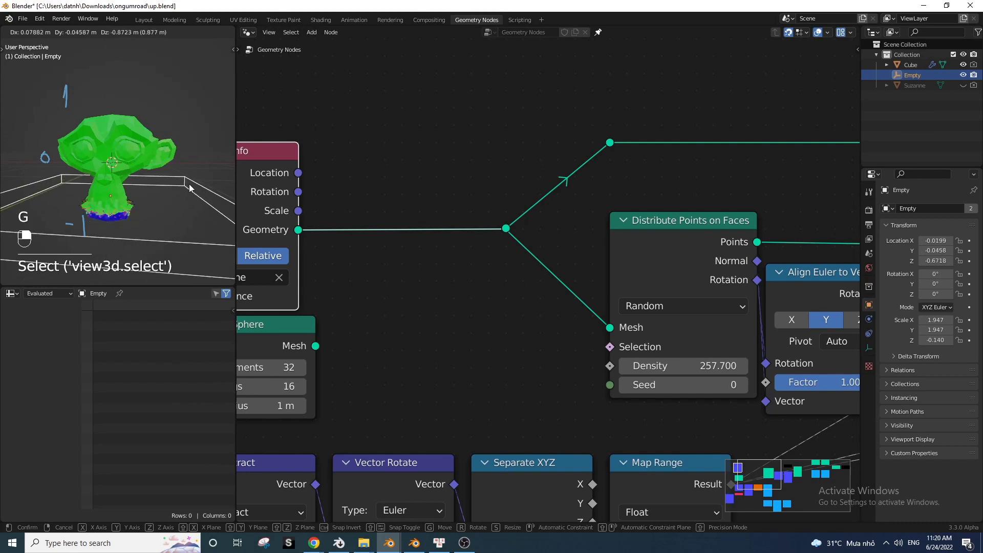
pyautogui.click(185, 161)
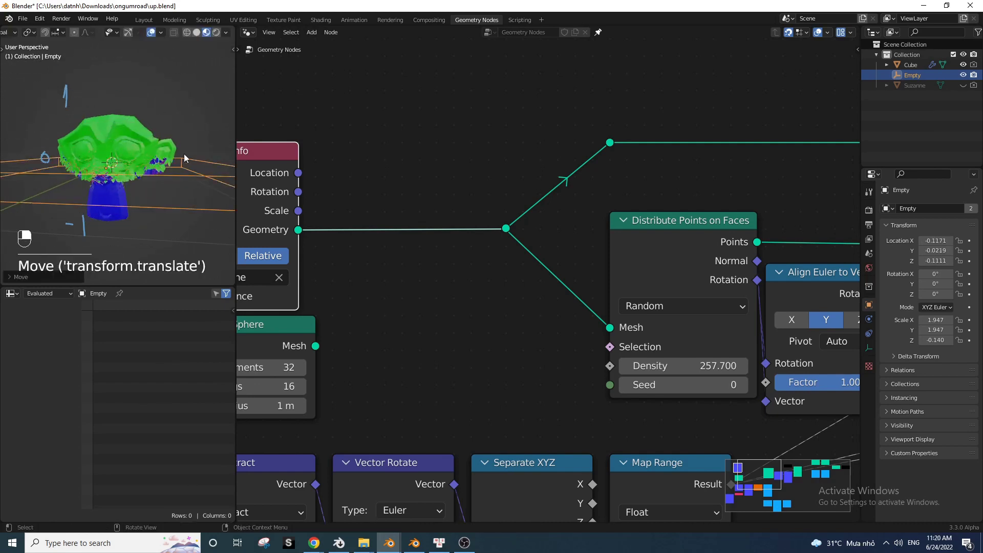
pyautogui.click(170, 127)
pyautogui.scroll(4, 146, 148)
pyautogui.press('g')
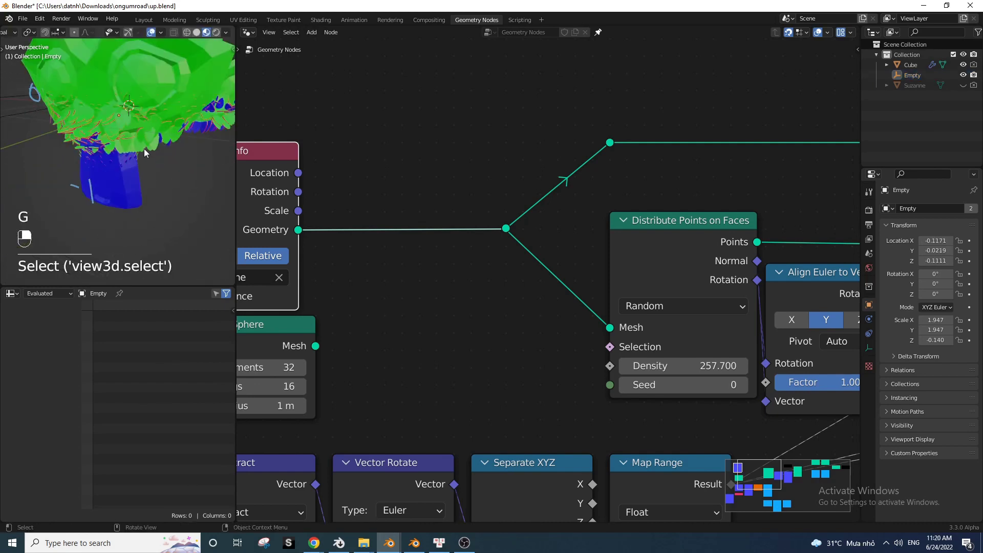
pyautogui.scroll(-4, 149, 158)
# Align the UV Sphere node directly below the Suzanne Object Info node.
pyautogui.scroll(-2, 377, 331)
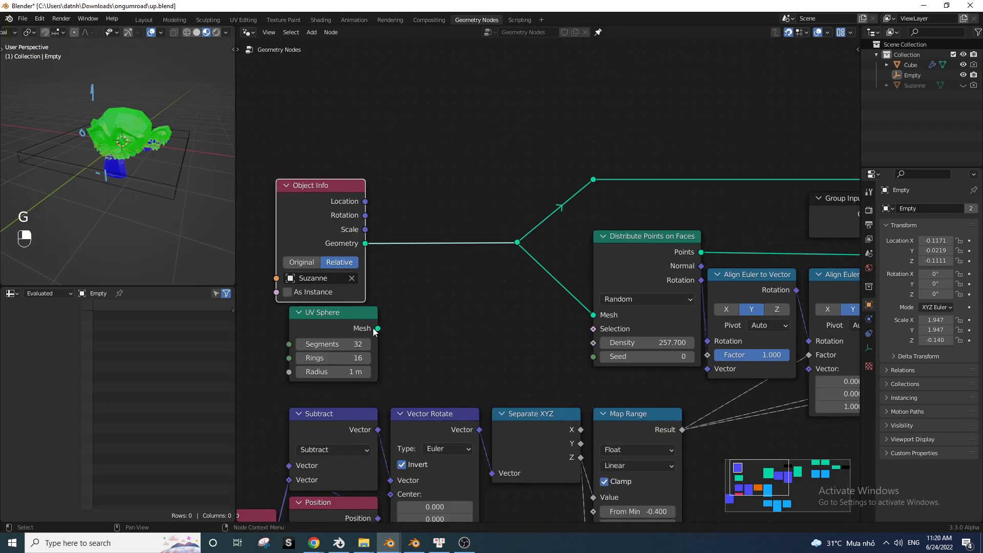
pyautogui.moveTo(335, 313); pyautogui.dragTo(322, 313)
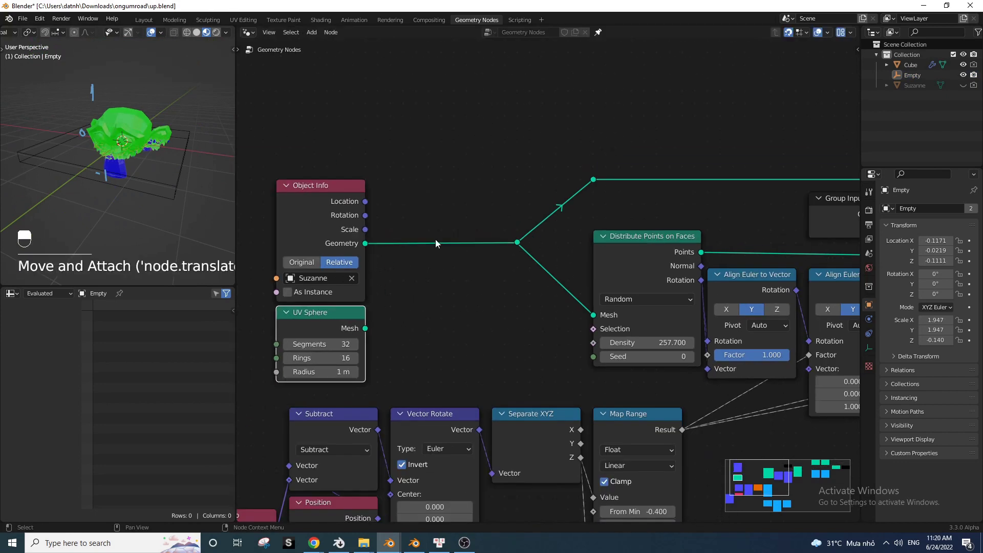